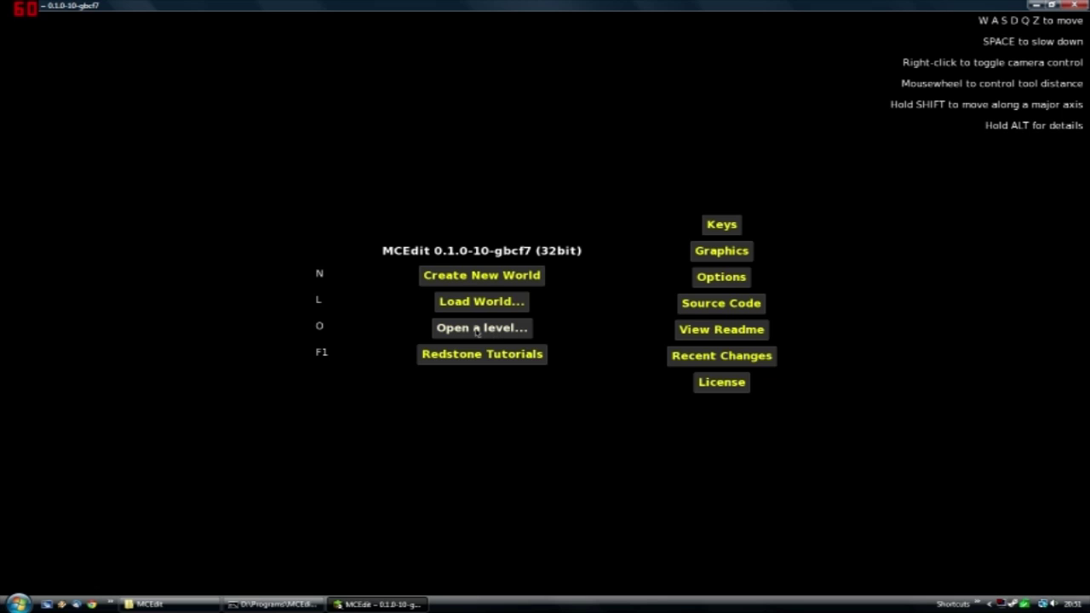
- Open the Redstone Tutorials world from the Minecraft saves folder
left_click(476, 332)
left_click_drag(175, 79, 474, 240)
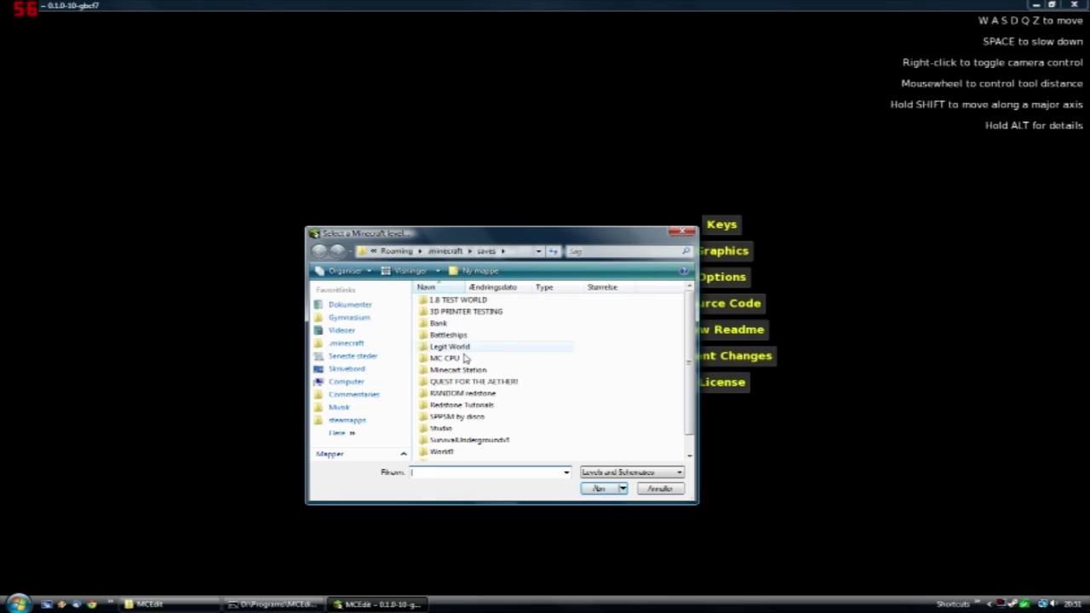
left_click_drag(468, 239, 148, 194)
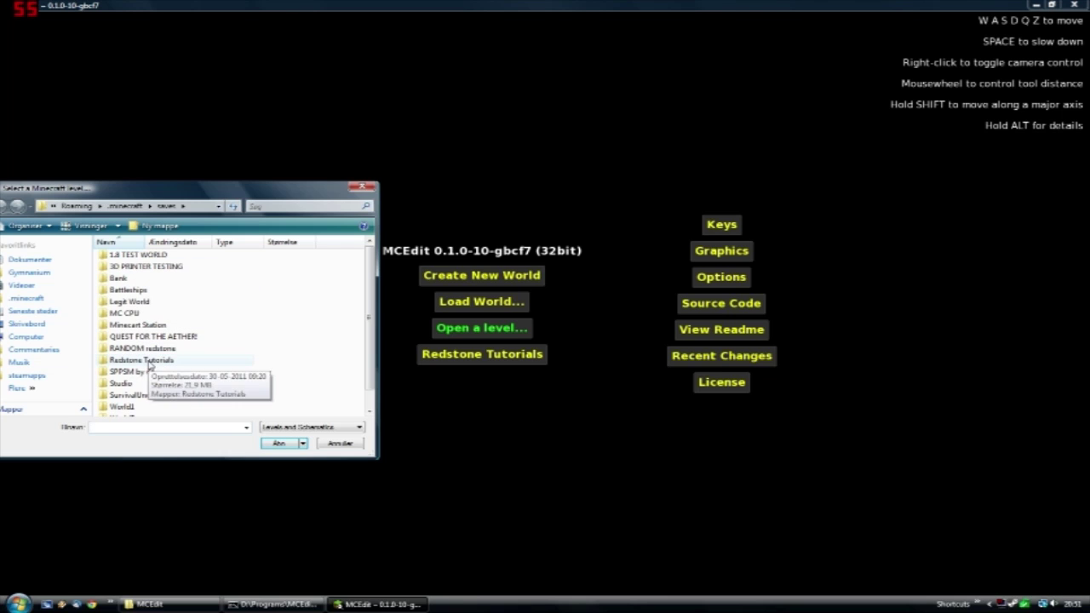
double_click(149, 361)
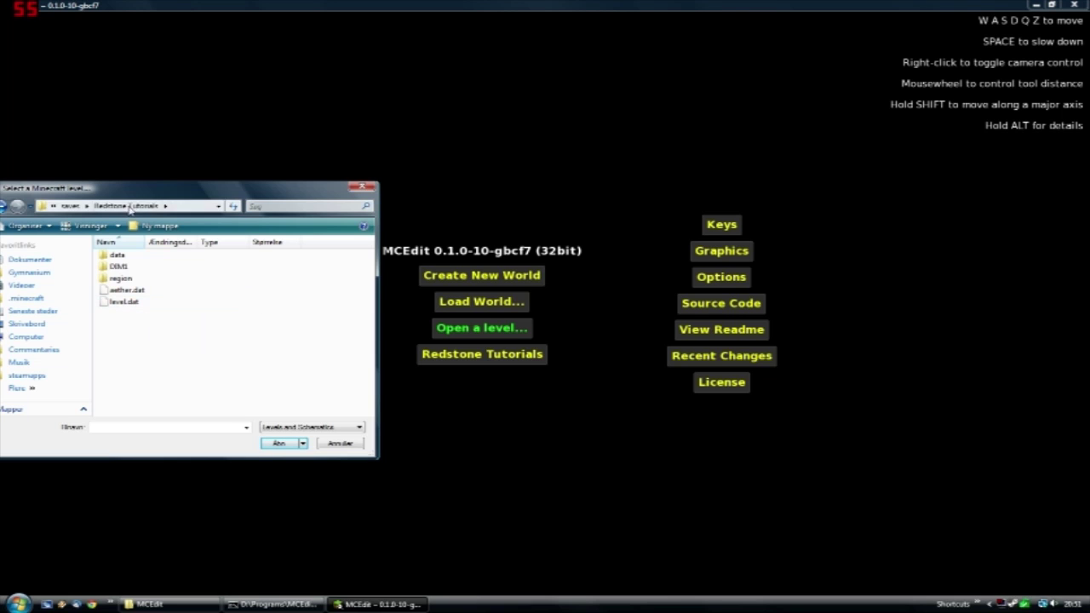
left_click(278, 445)
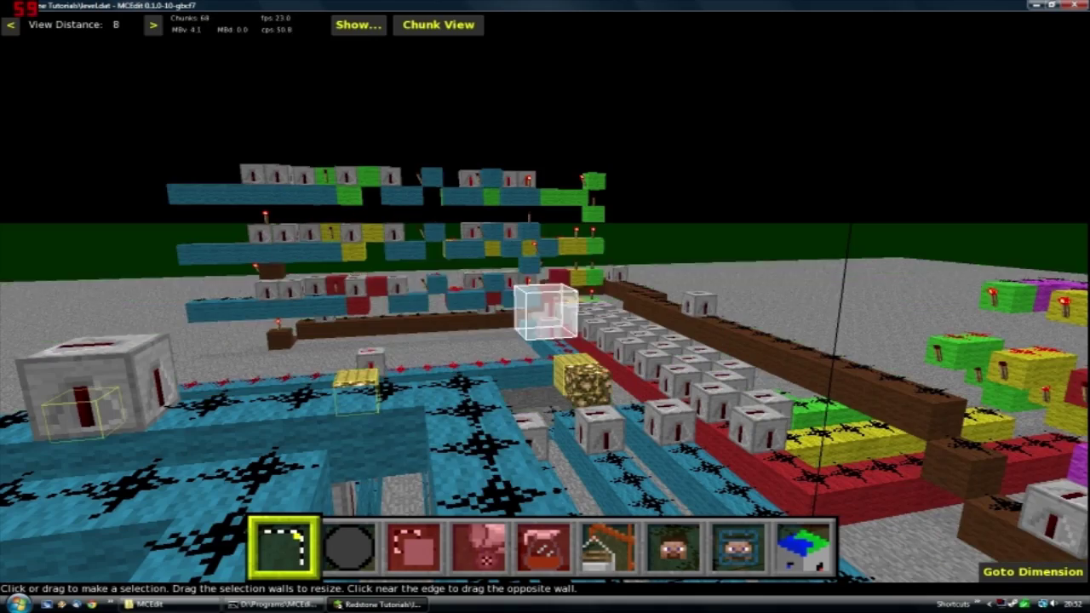
- Examine the redstone build from several sides, including the stacked blue, yellow and green wool circuit and its brown wiring
key("s")
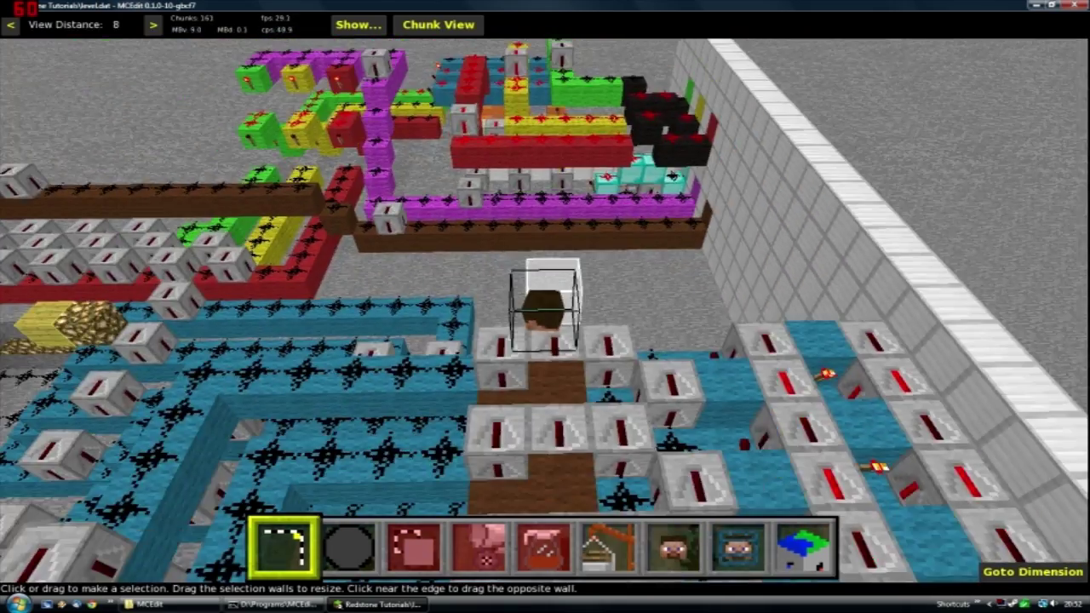
key("d")
key("w")
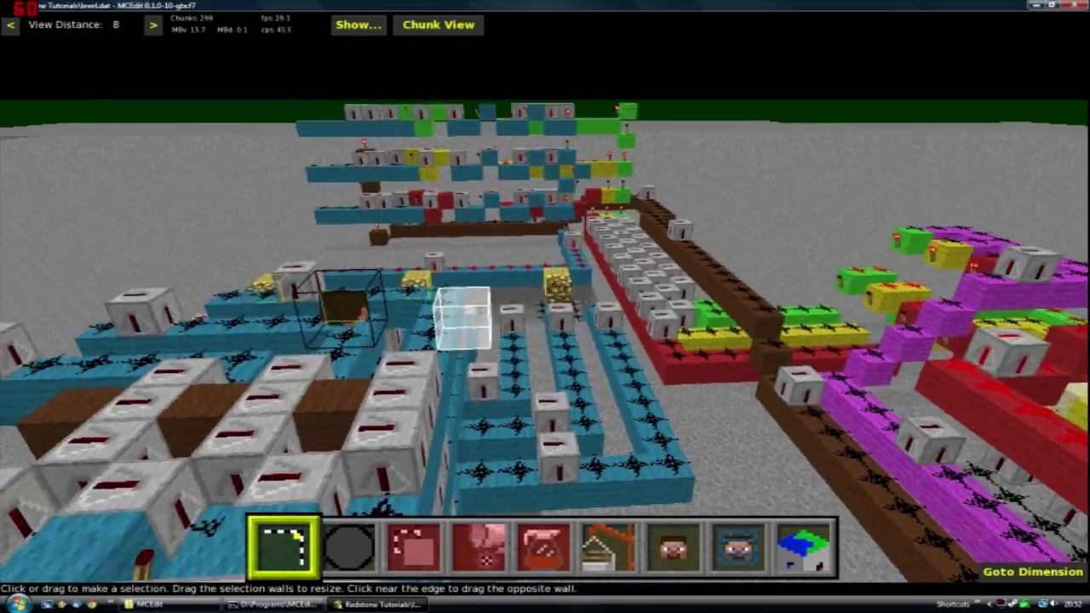
key("w")
key("d")
key("w")
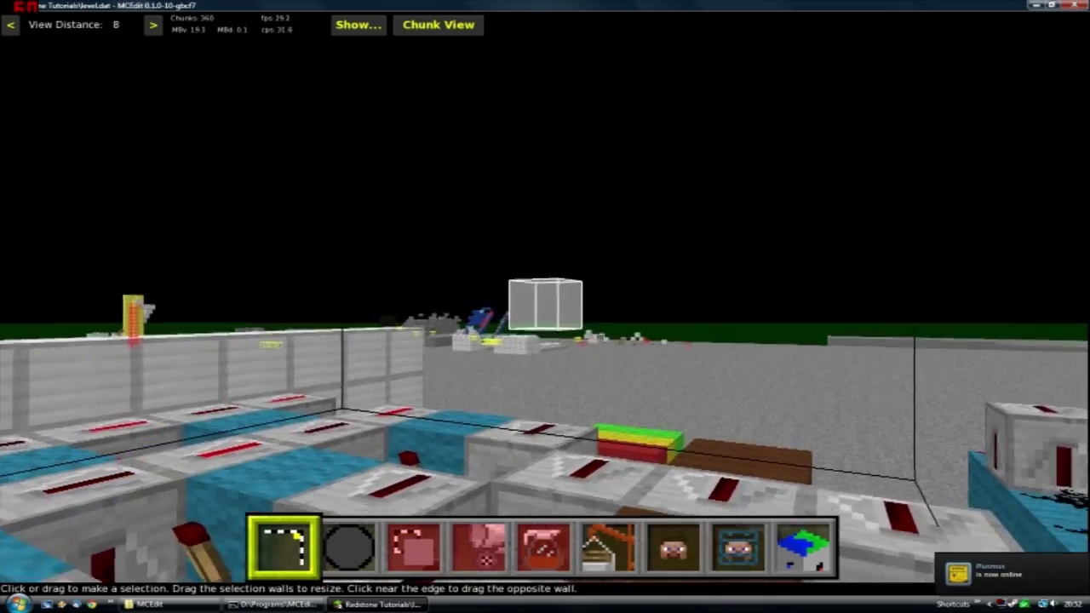
key("s")
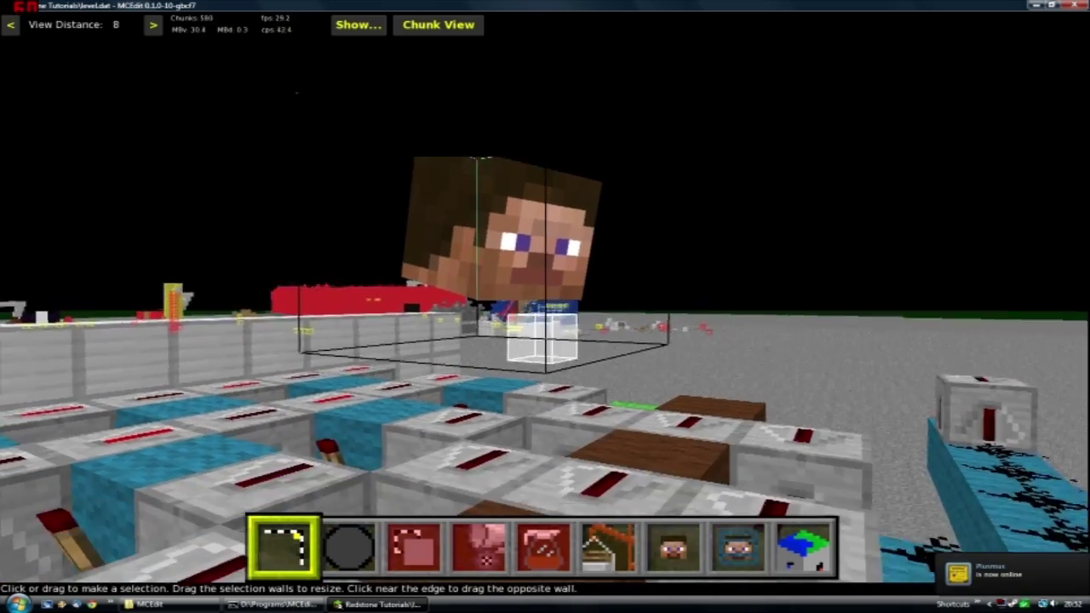
key("w")
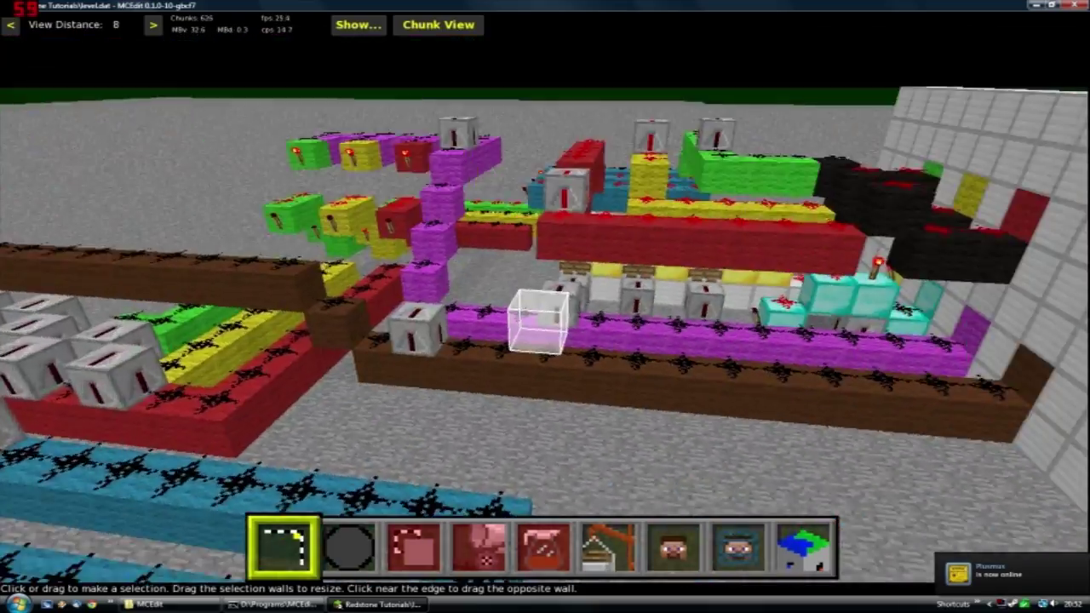
key("w")
key("s")
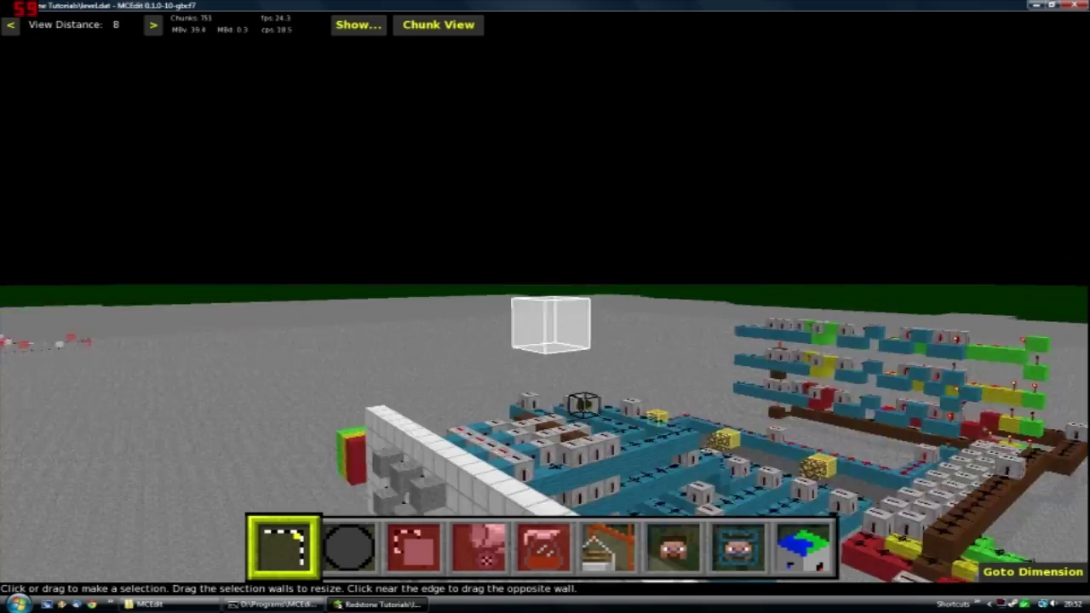
key("w")
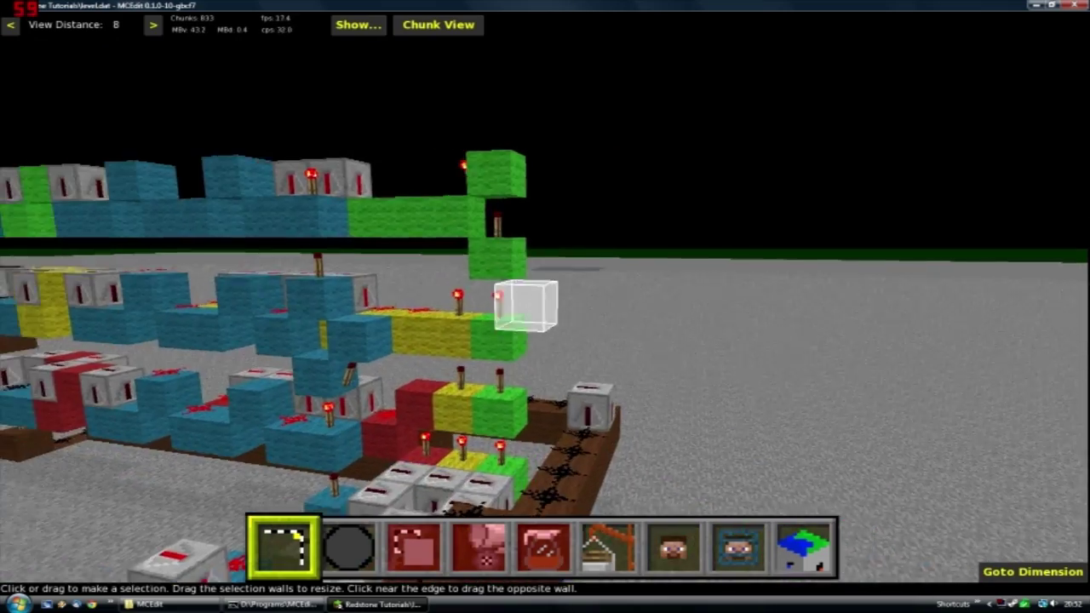
key("w")
key("d")
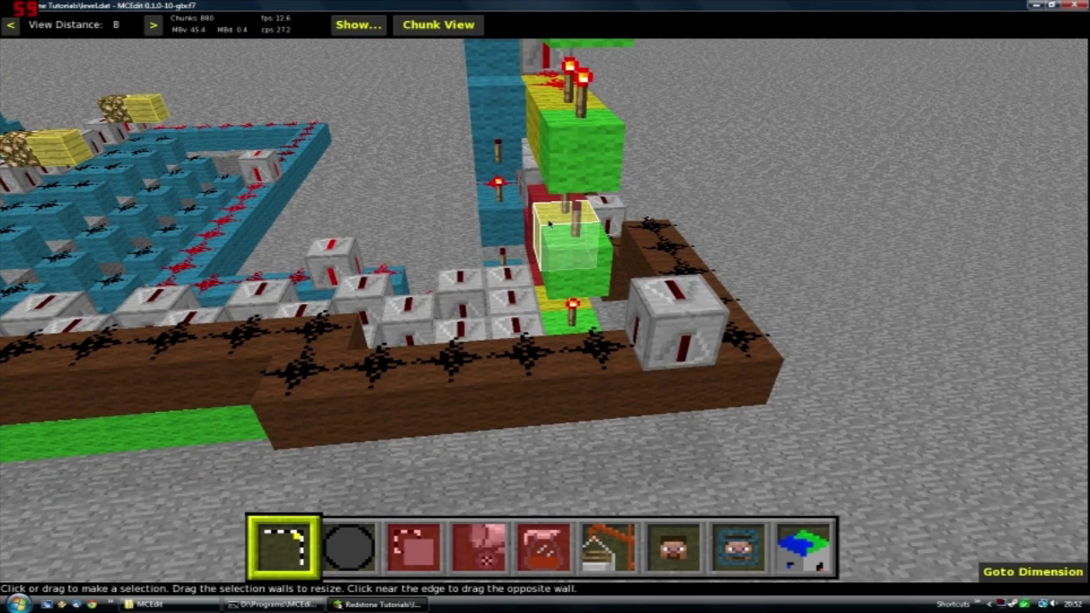
right_click(535, 223)
key("a")
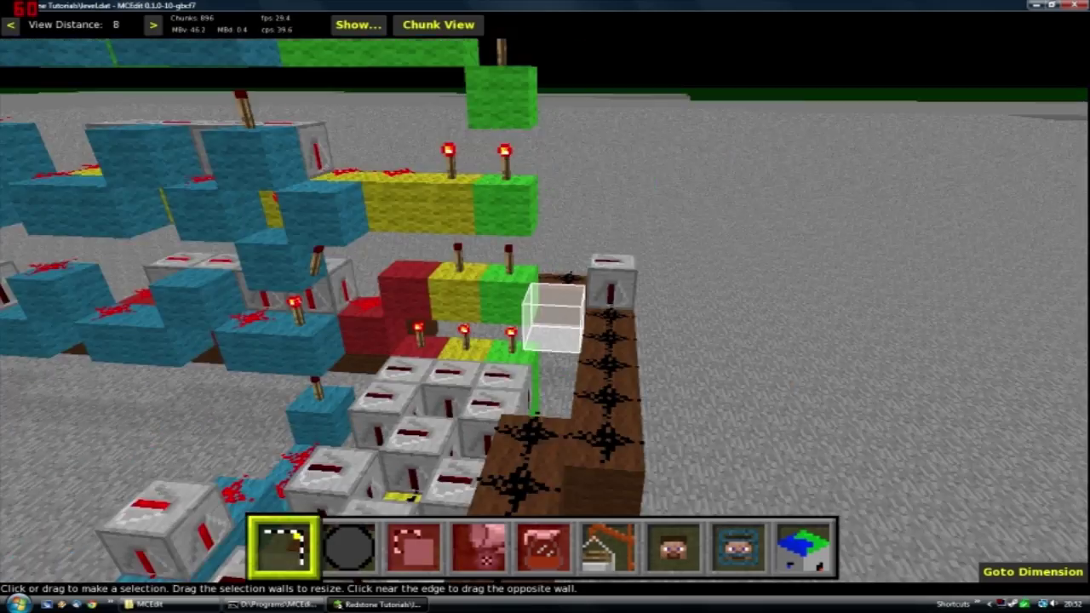
key("s")
key("a")
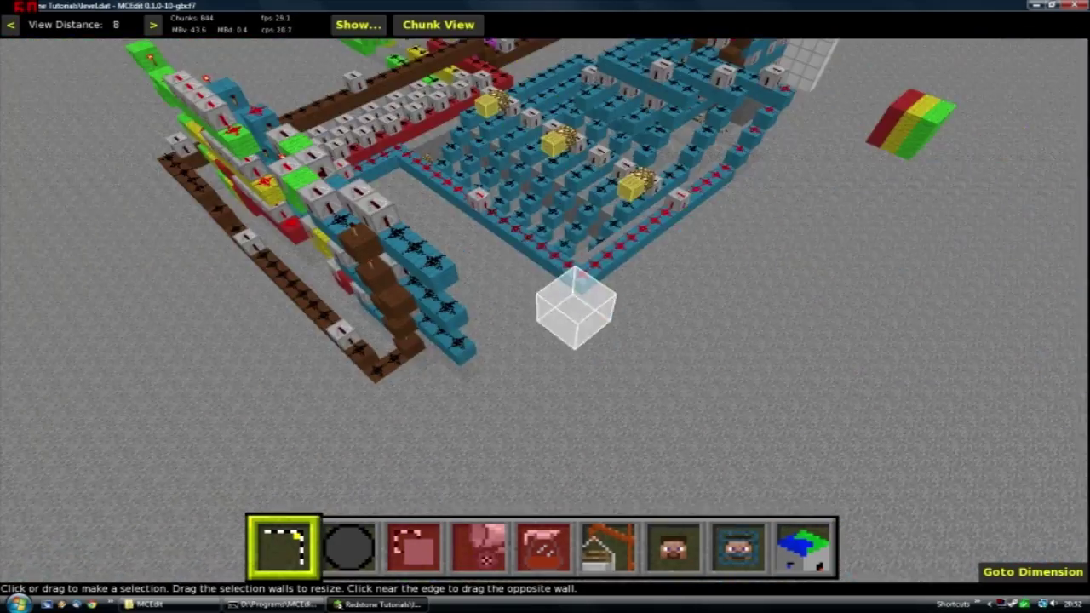
key("w")
right_click(567, 189)
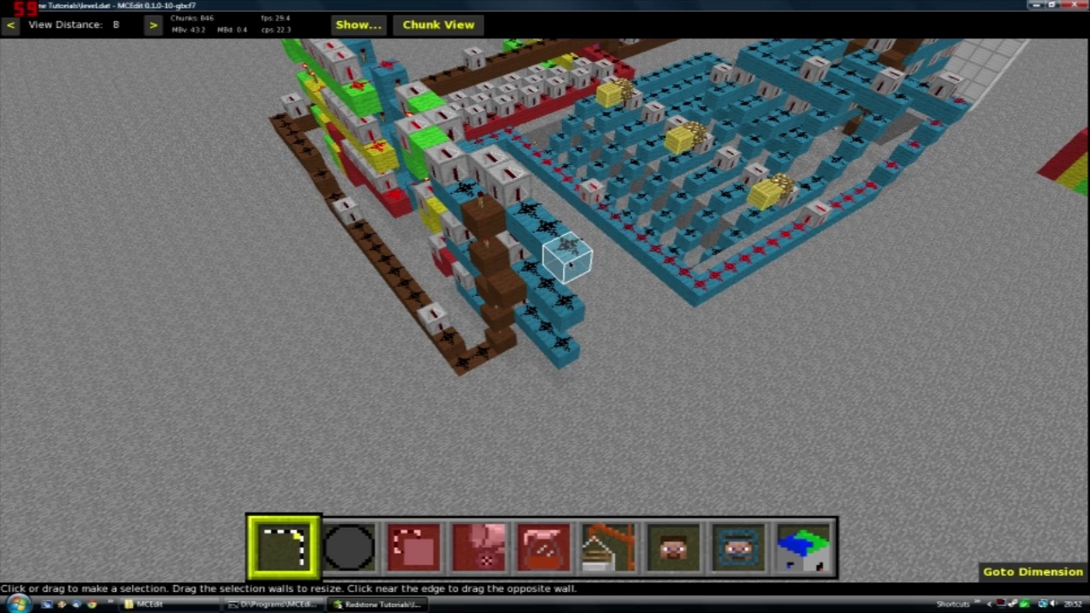
- Draw a selection box 4 wide, 23 long and 7 high around the stacked redstone circuit beside the blue grid
left_click_drag(571, 262, 572, 266)
mouse_move(497, 230)
left_mouse_down()
mouse_move(335, 179)
mouse_move(275, 142)
mouse_move(273, 126)
mouse_move(501, 228)
left_mouse_up()
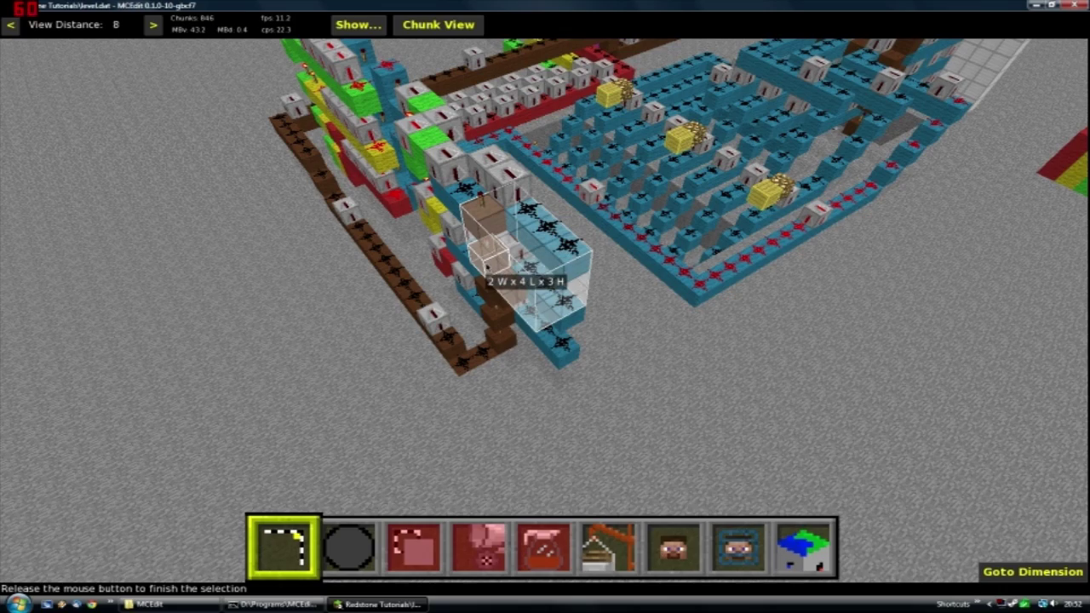
right_click(477, 267)
left_click_drag(478, 267, 526, 283)
right_click(526, 283)
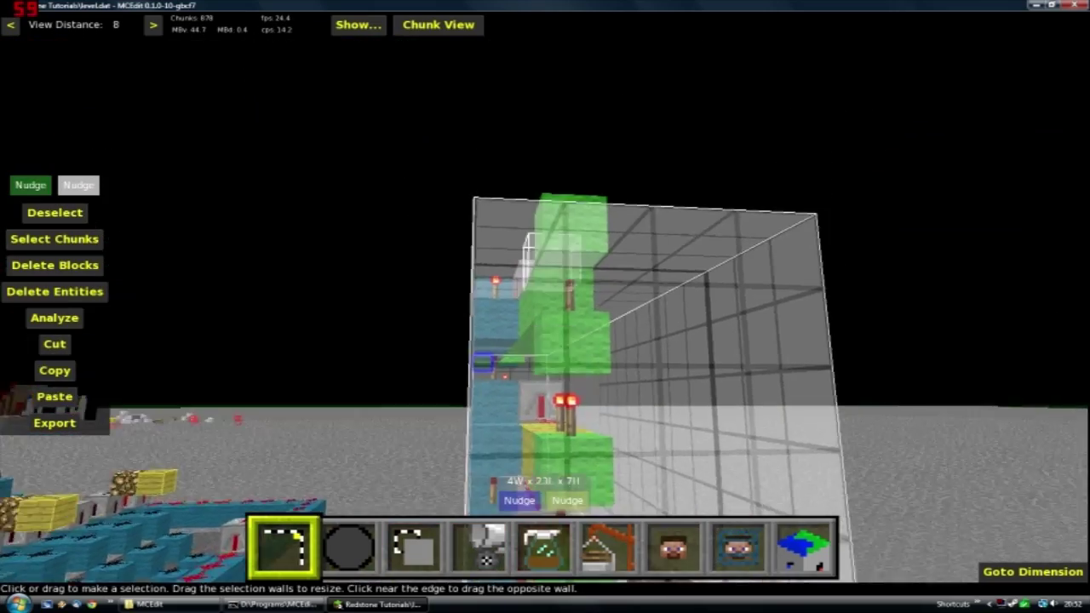
- Raise the selection's upper face to make the box 8 blocks high, enclosing the circuit's uppermost repeaters and wool blocks
key("w")
key("a")
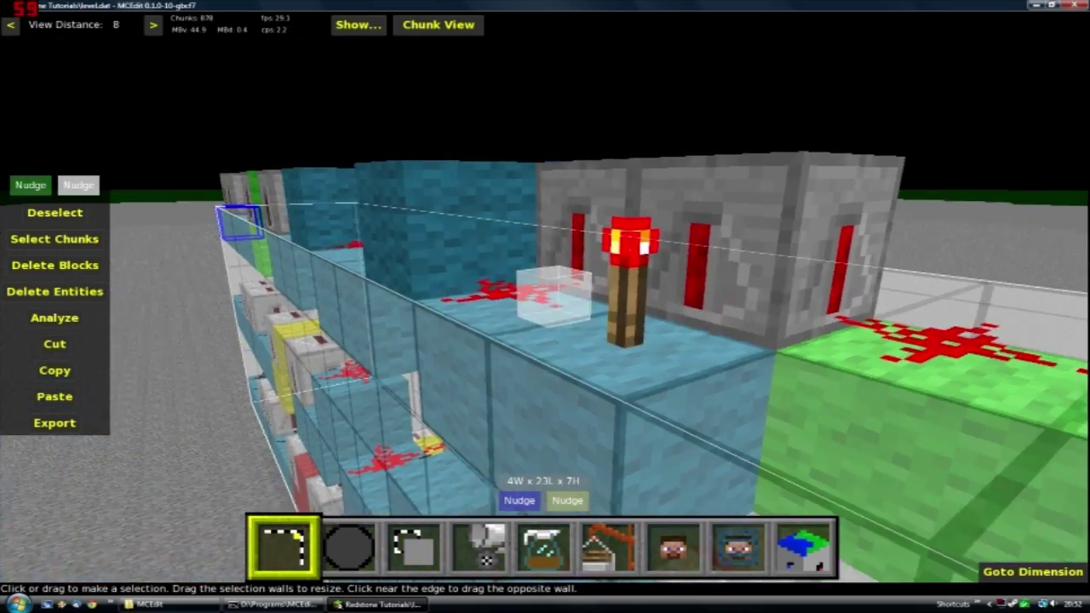
right_click(545, 300)
right_click(450, 191)
key("s")
right_click(544, 299)
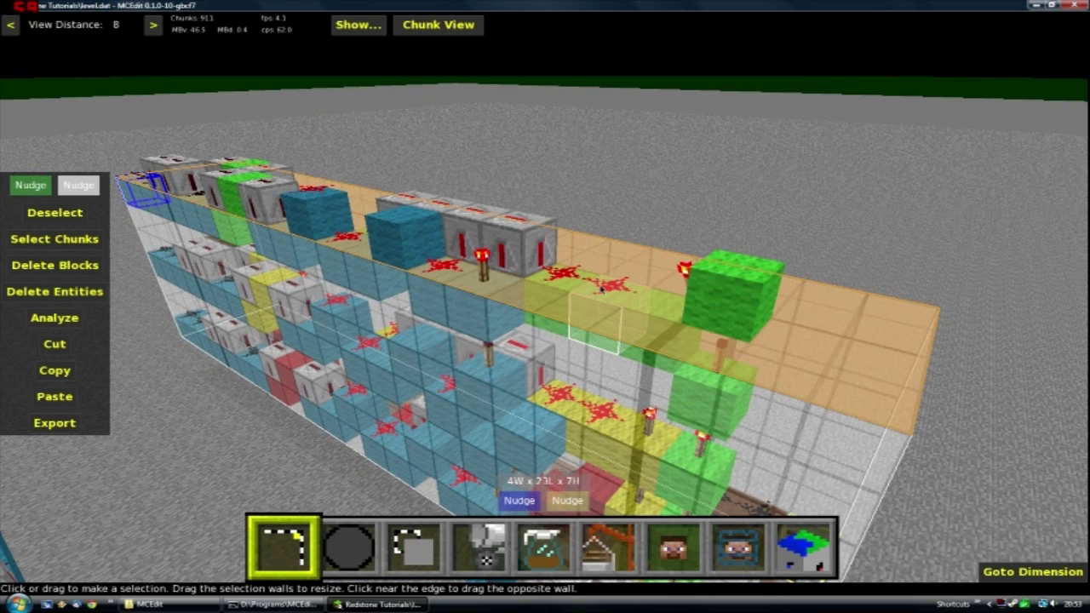
left_click_drag(601, 293, 594, 328)
left_click_drag(595, 376, 592, 266)
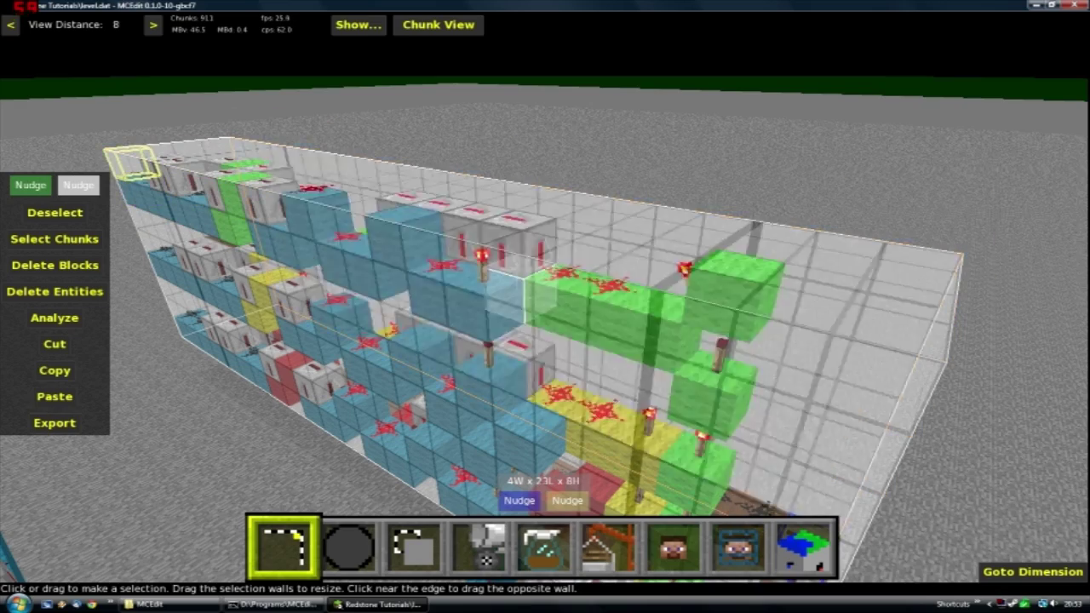
- Extend the selection's lower face downward to make the box 10 blocks high, taking in the brown wiring at the base
key("d")
mouse_move(674, 418)
right_mouse_down()
mouse_move(545, 299)
mouse_move(673, 418)
right_mouse_up()
left_click_drag(568, 409, 538, 409)
key("d")
mouse_move(642, 308)
right_mouse_down()
mouse_move(545, 306)
mouse_move(642, 309)
right_mouse_up()
right_click_drag(736, 316, 777, 327)
key("d")
key("w")
key("d")
key("a")
key("d")
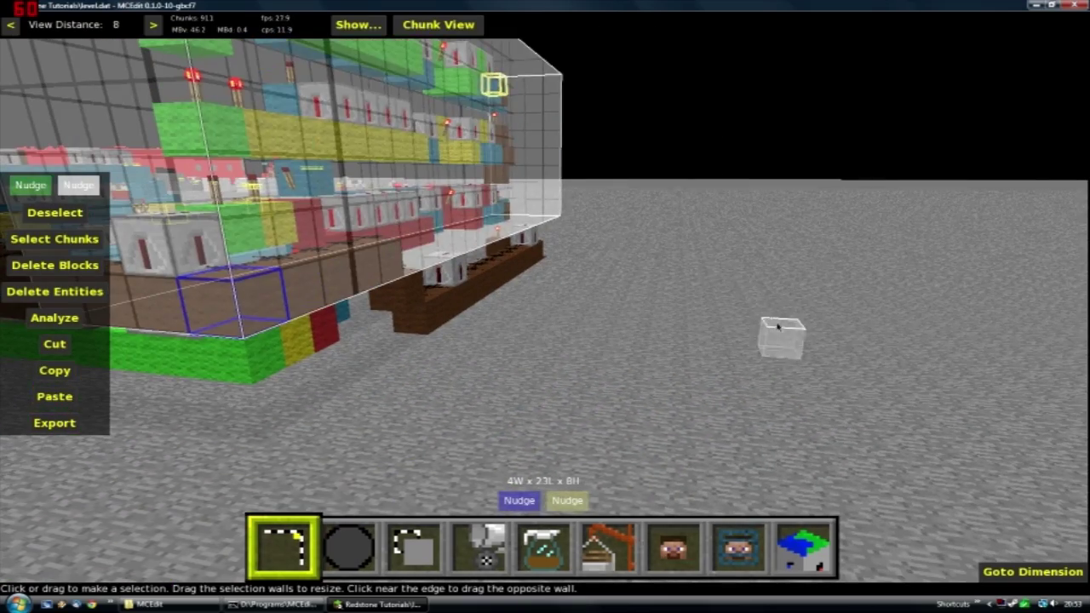
key("w")
right_click_drag(545, 306, 544, 306)
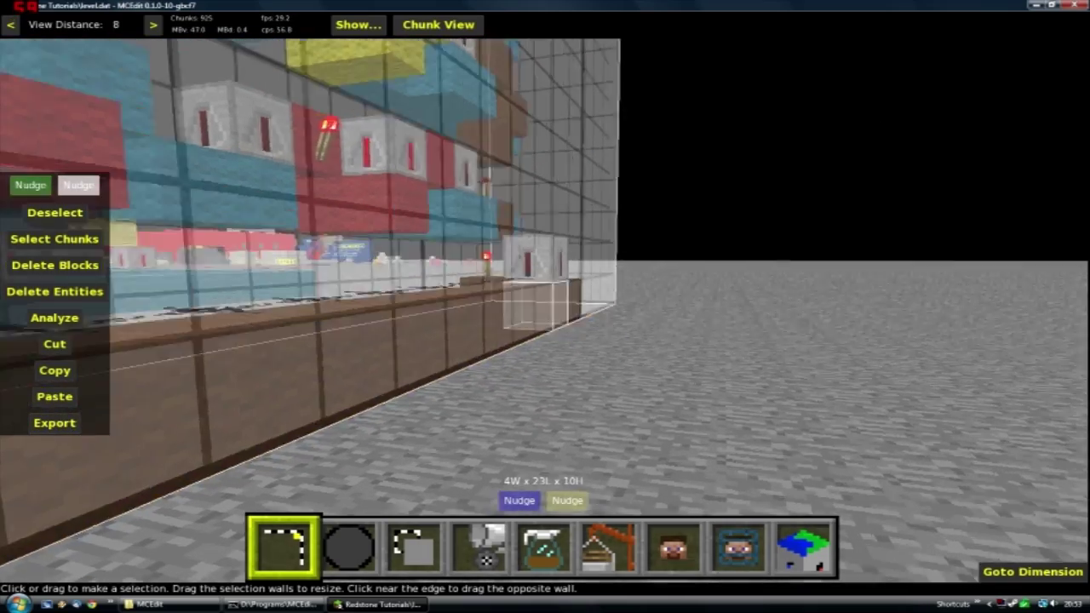
- Enlarge the selection to 11 blocks high and check that it encloses the whole stacked circuit
key("w")
right_click_drag(545, 306, 418, 260)
key("w")
key("s")
key("s")
key("w")
left_click_drag(536, 237, 525, 300)
key("w")
right_click_drag(523, 296, 545, 307)
key("s")
key("d")
key("w")
key("w")
key("d")
key("s")
key("w")
key("s")
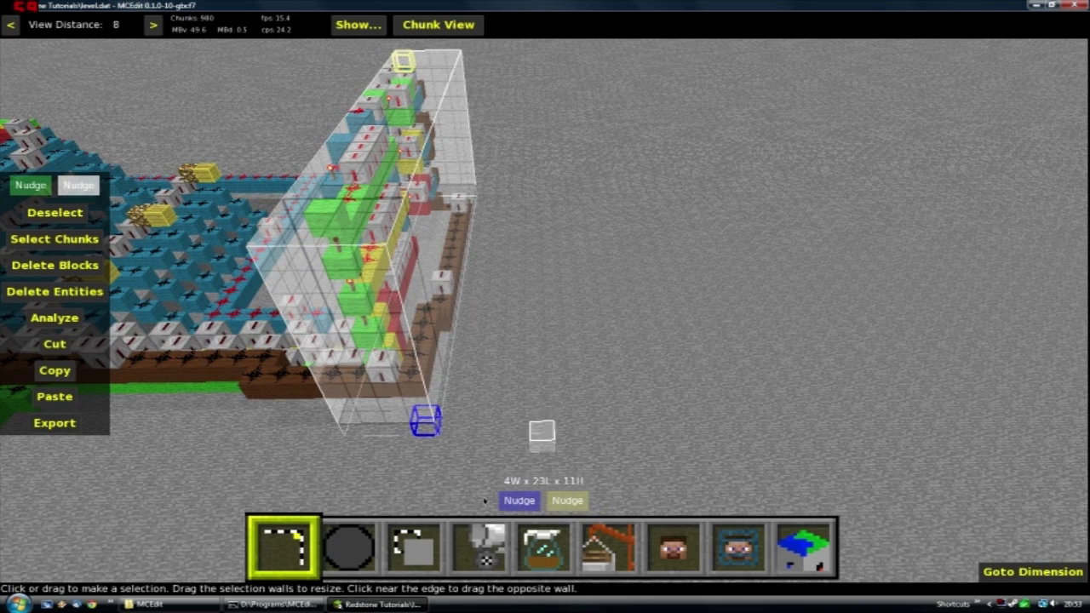
- Start cloning the selected circuit and try out its second and third offset values, returning both to 0
left_click(407, 545)
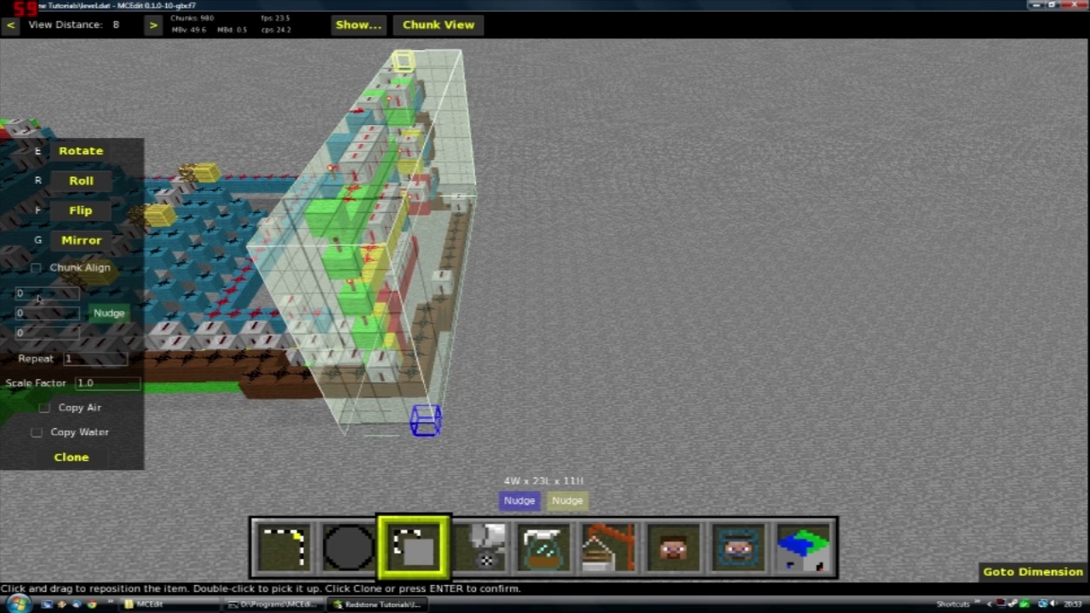
scroll(46, 332, "down", 6)
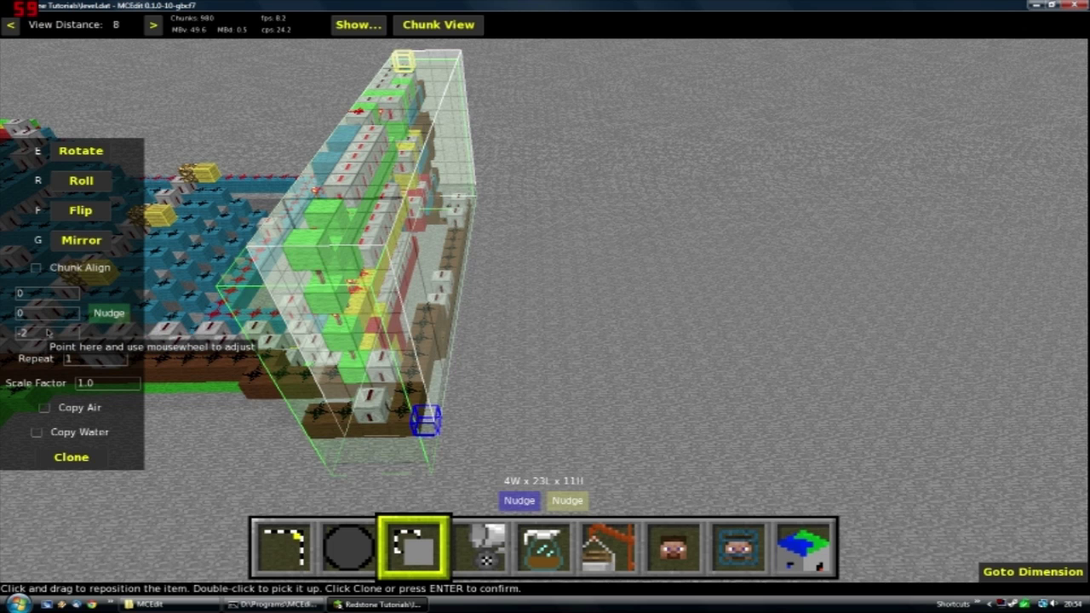
scroll(49, 332, "up", 4)
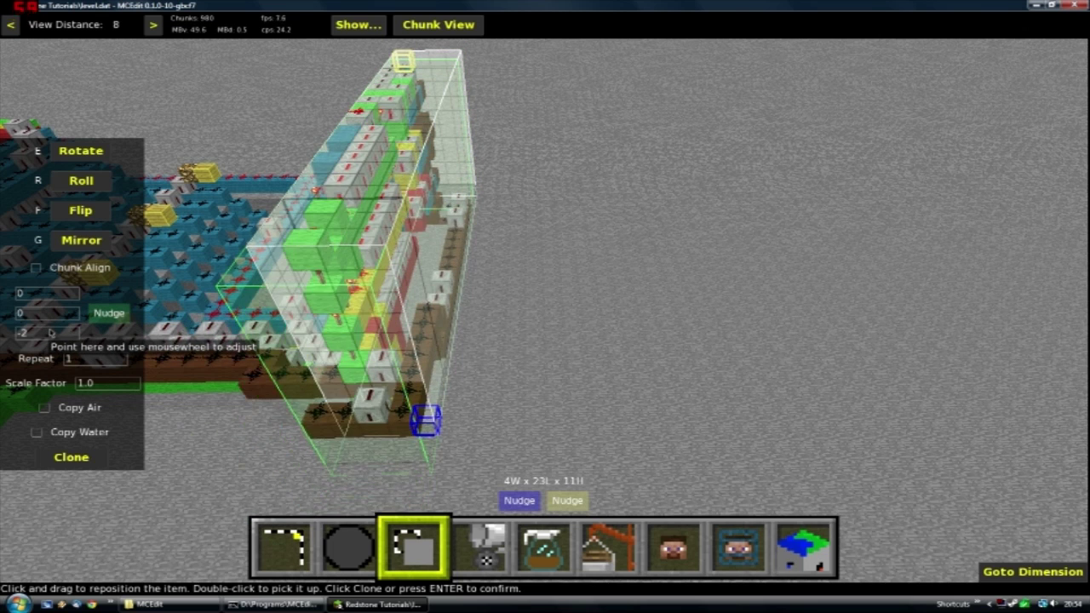
scroll(54, 332, "up", 2)
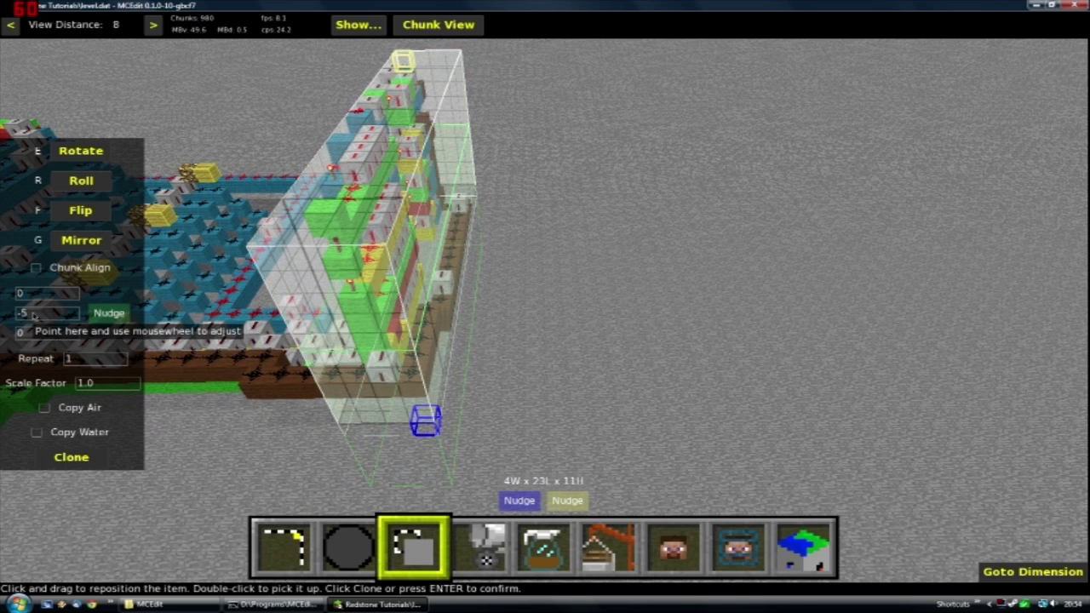
scroll(32, 315, "up", 1)
scroll(34, 316, "down", 1)
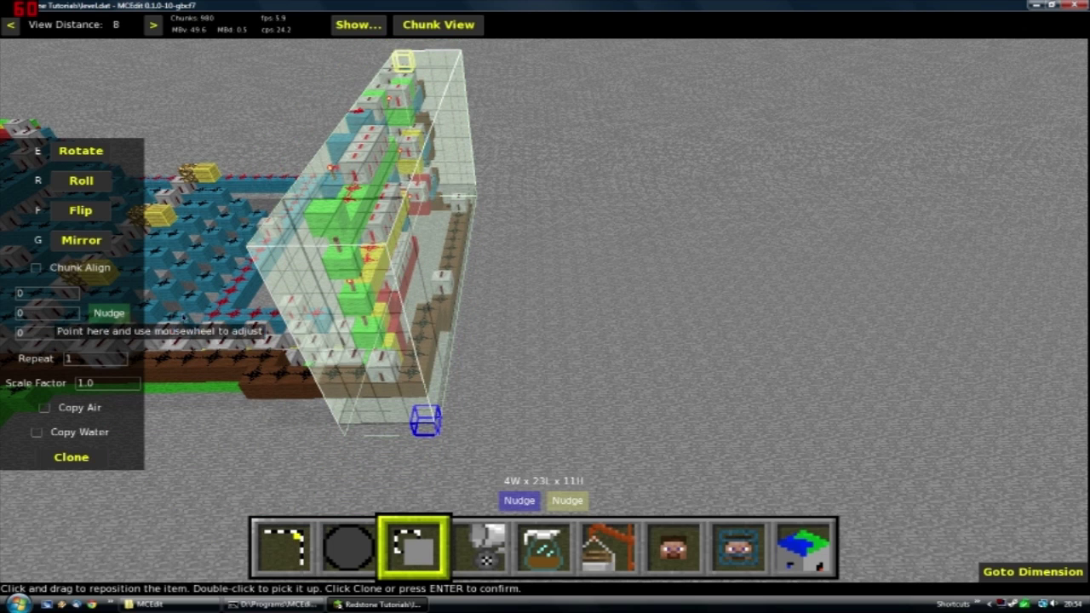
- Set the clone's first offset to -7 so the copy stands clear beside the original circuit
right_click(608, 266)
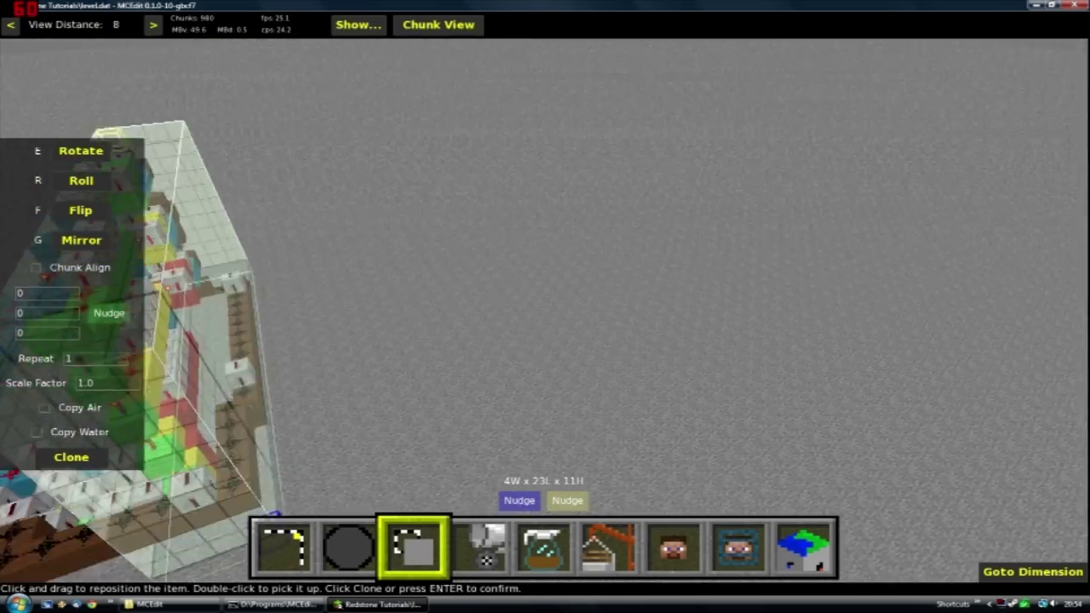
key("s")
right_click(609, 266)
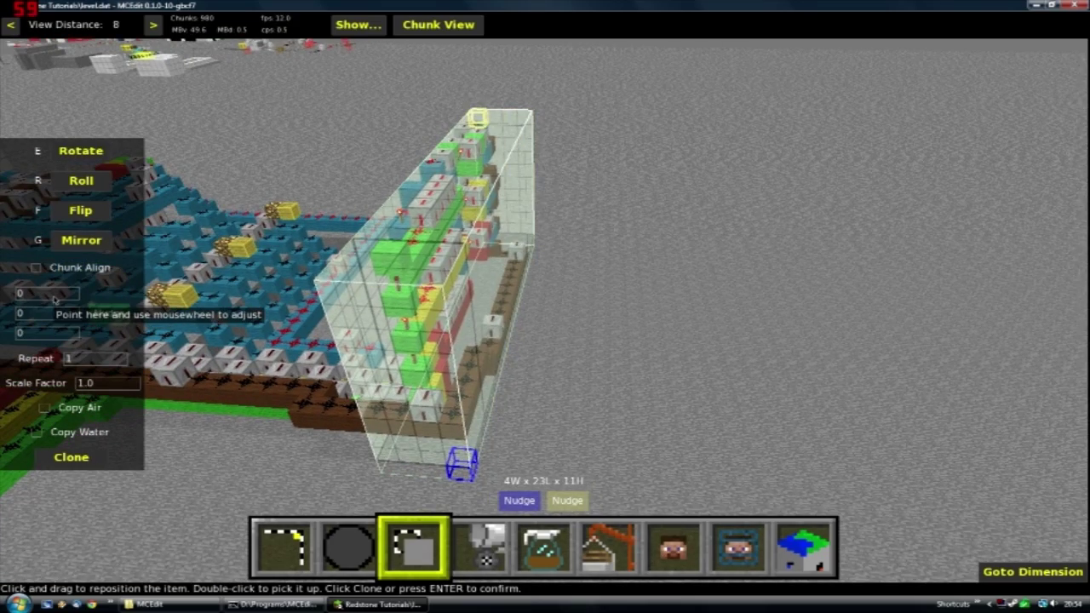
scroll(55, 298, "down", 3)
key("a")
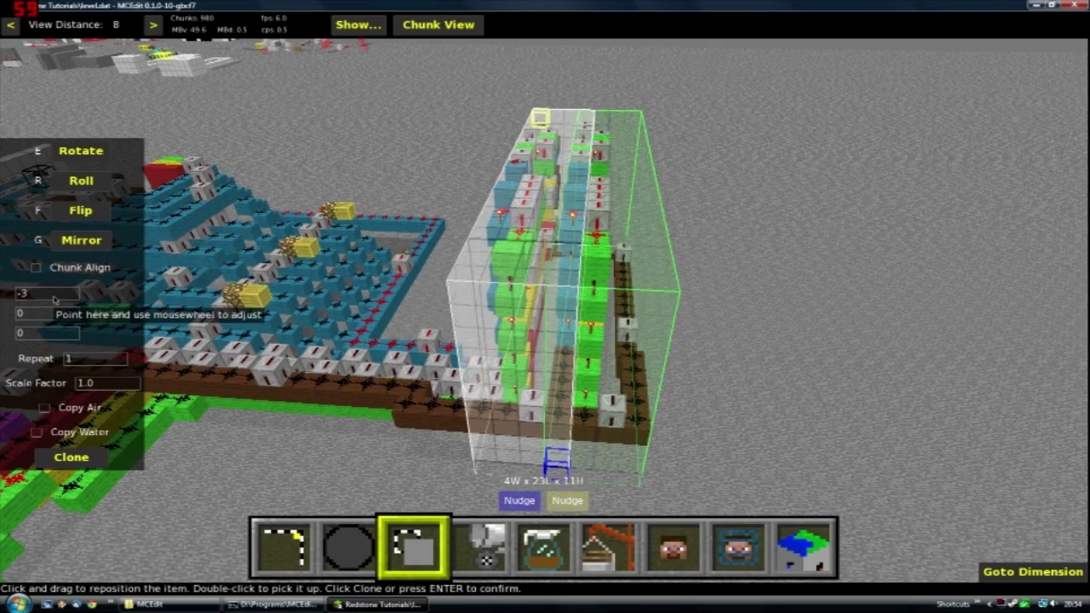
key("d")
scroll(54, 298, "down", 1)
scroll(55, 298, "down", 1)
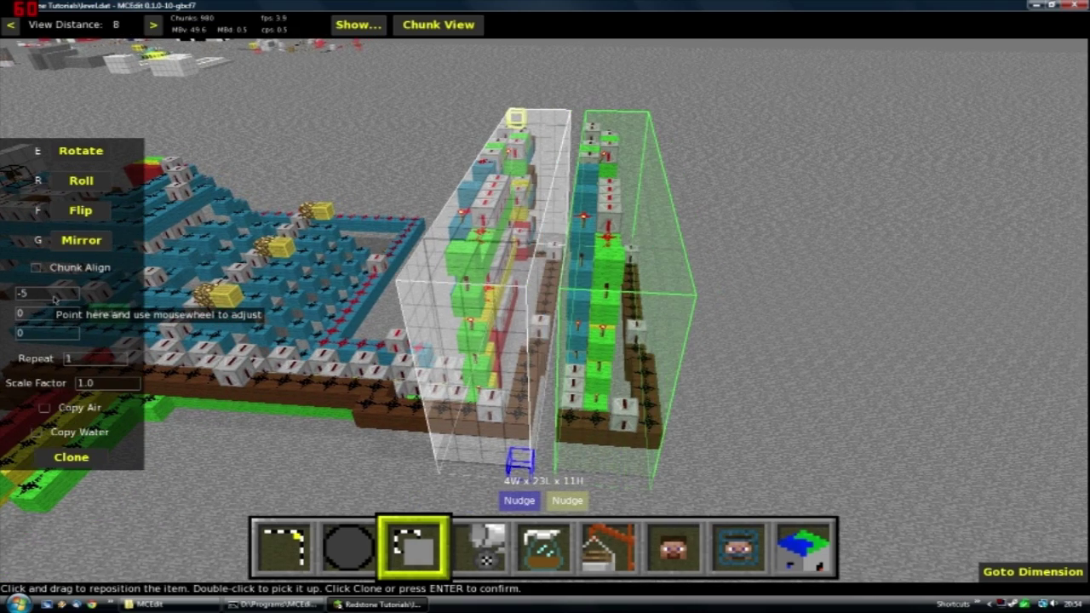
scroll(55, 298, "up", 1)
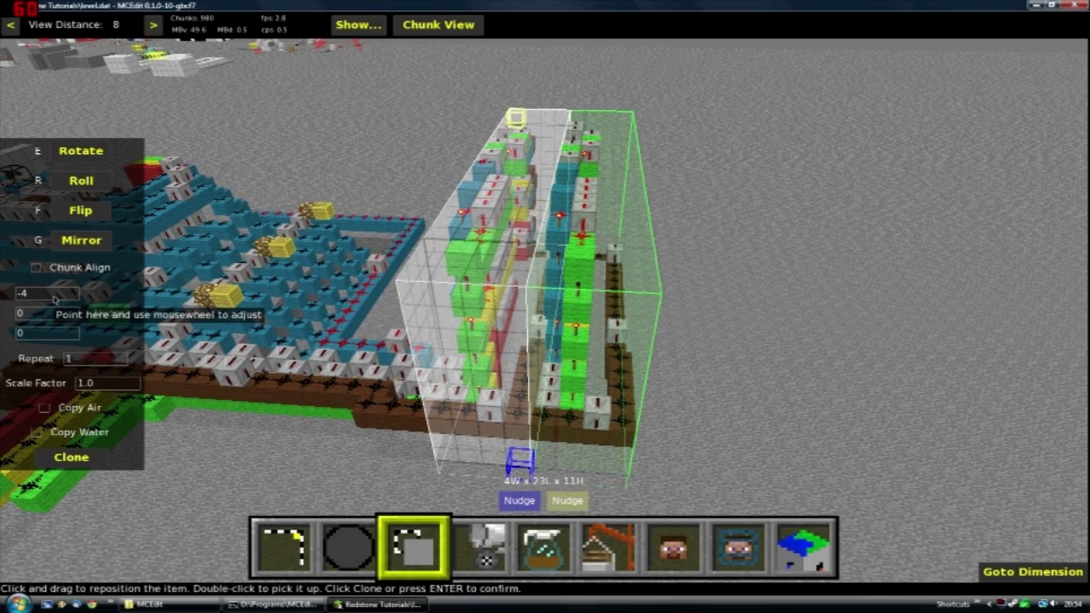
scroll(55, 298, "down", 3)
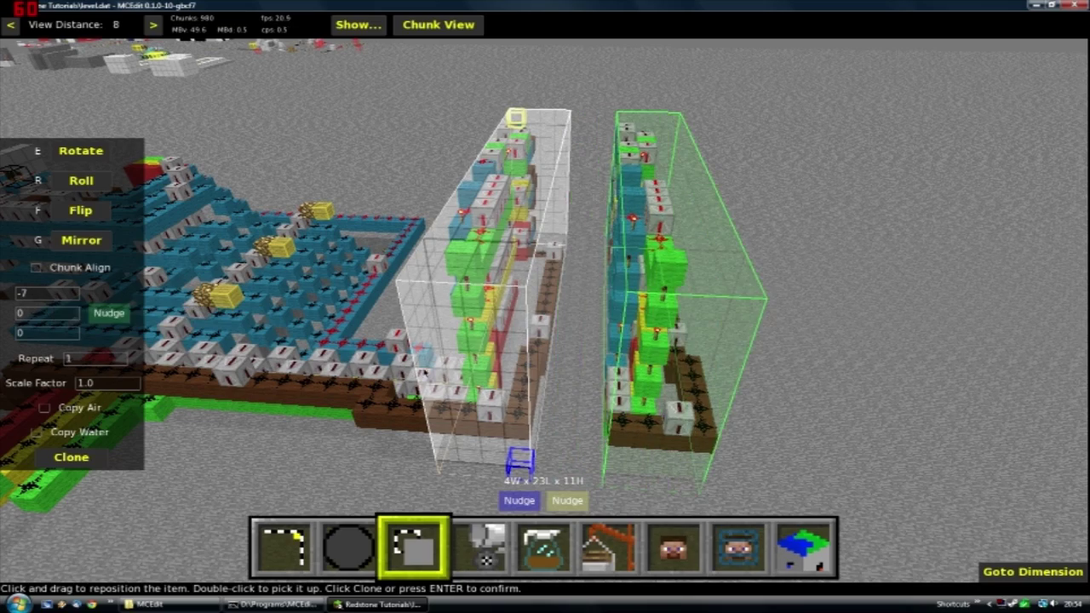
right_click(423, 372)
key("w")
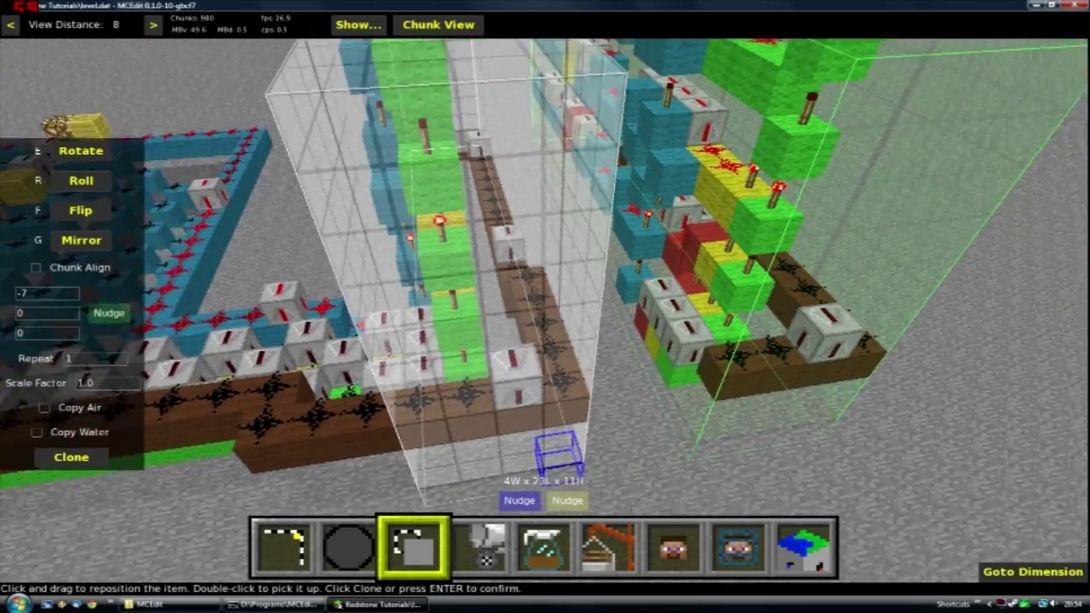
- Inspect the clone preview beside the original, trying a first offset of -4 and returning it to -7
key("d")
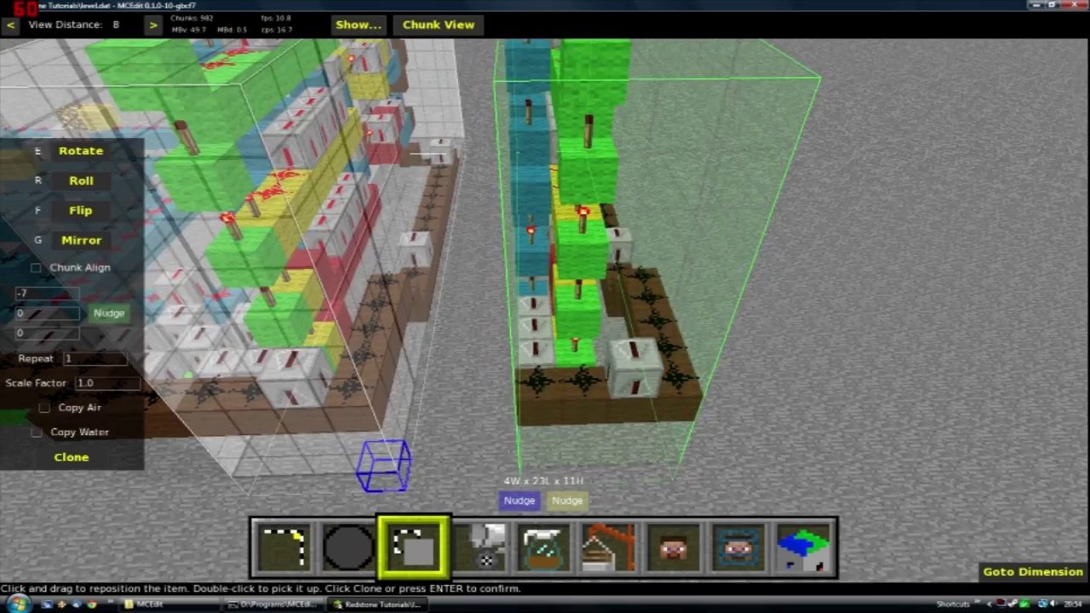
key("a")
key("d")
right_click(525, 382)
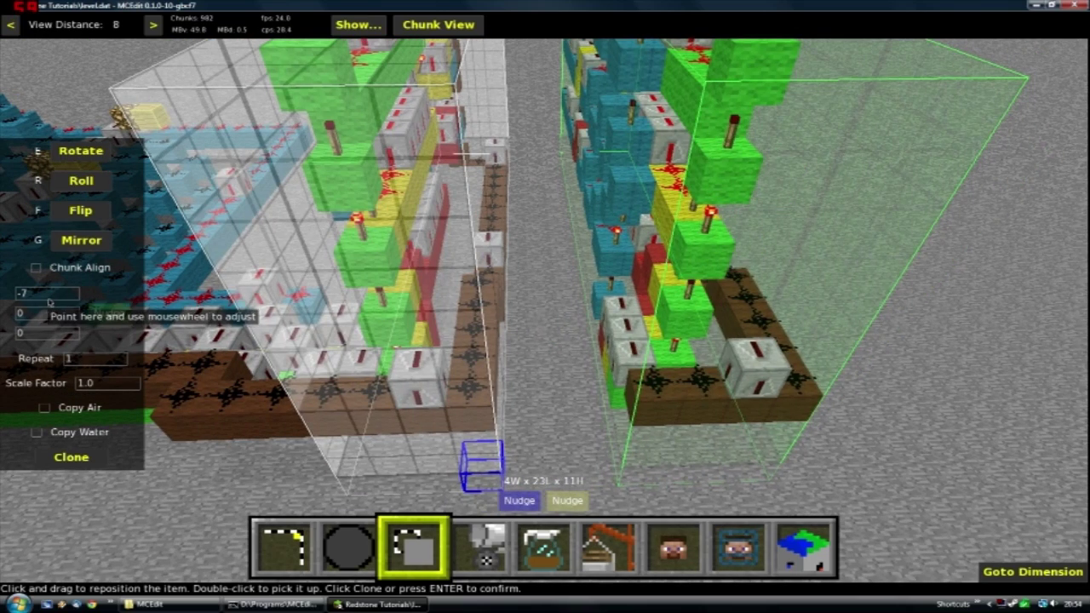
scroll(48, 301, "up", 3)
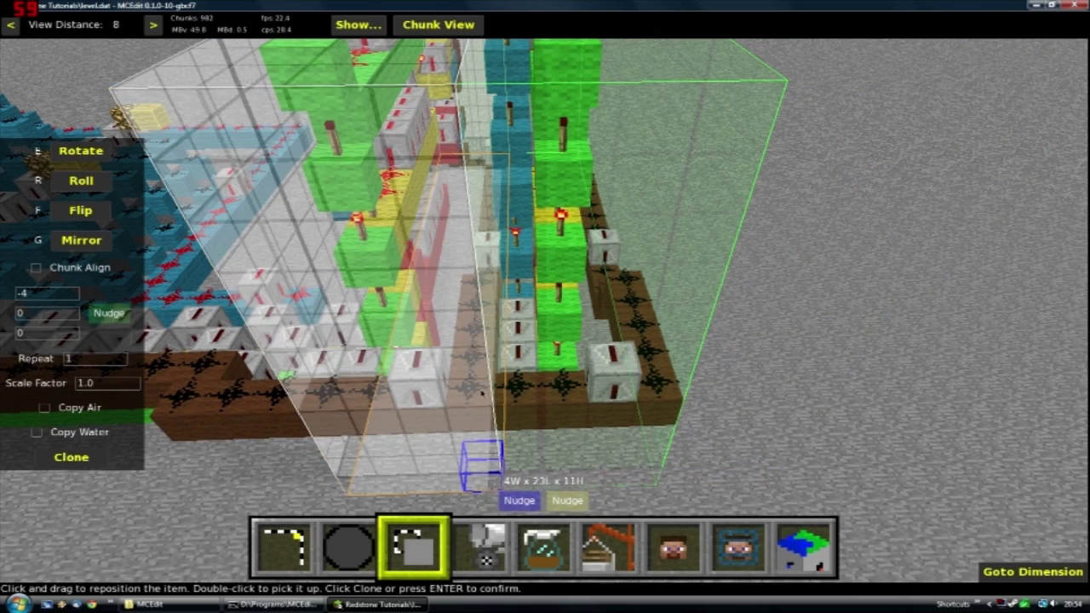
scroll(44, 300, "down", 3)
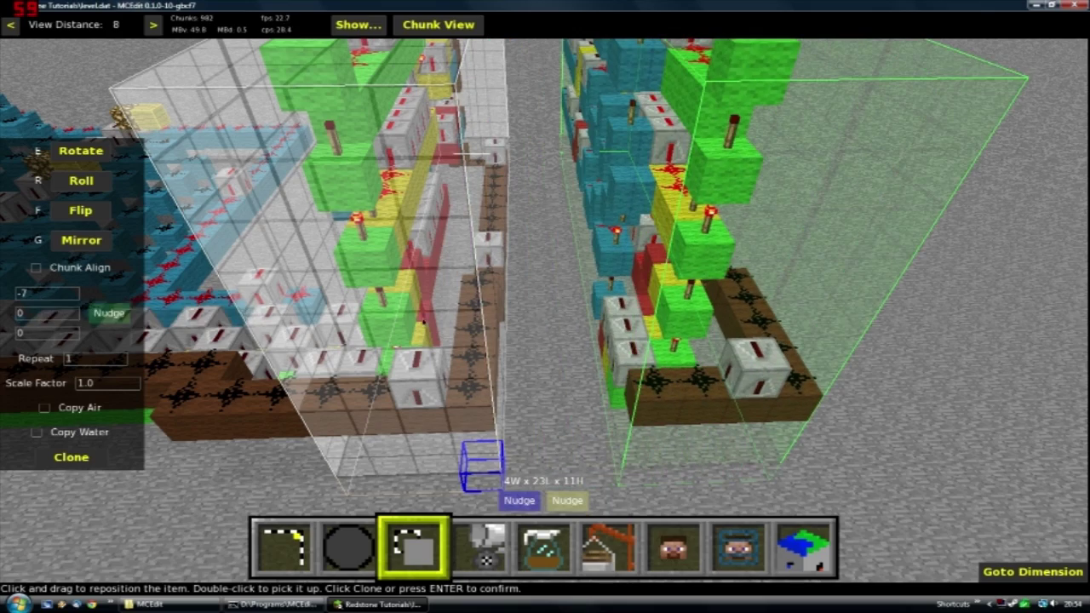
- Set the clone's repeat count to 2 so that two evenly spaced copies are placed
right_click_drag(179, 341, 179, 340)
key("s")
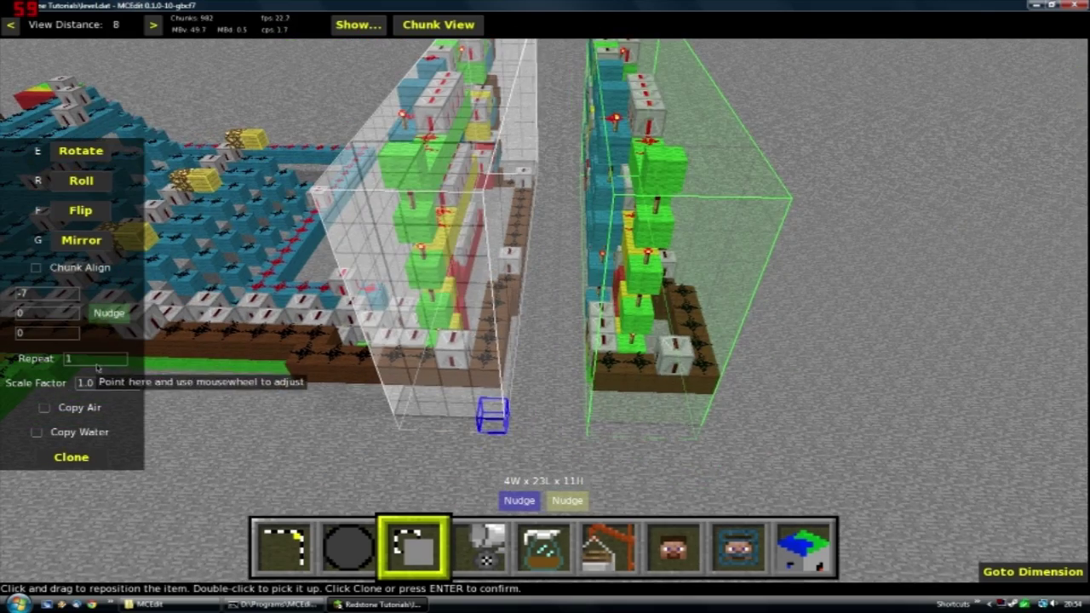
scroll(97, 368, "up", 1)
key("d")
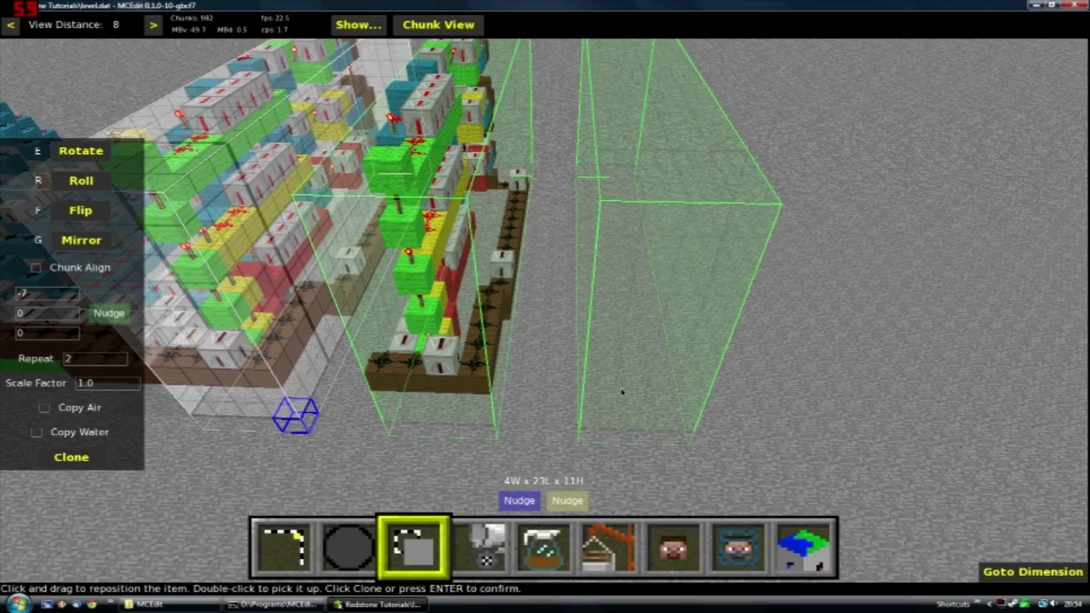
key("a")
key("d")
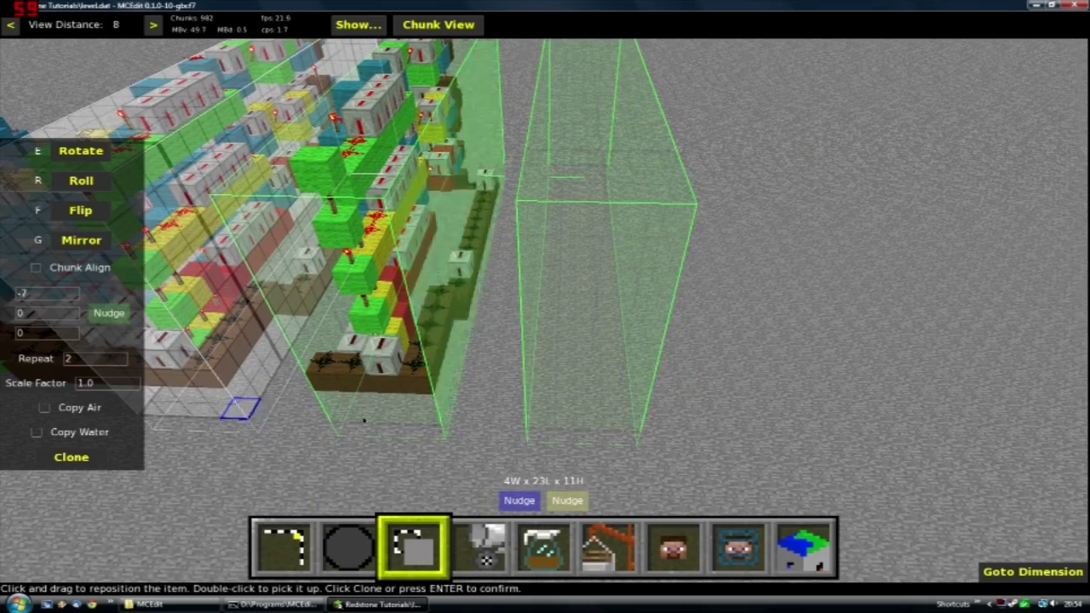
key("a")
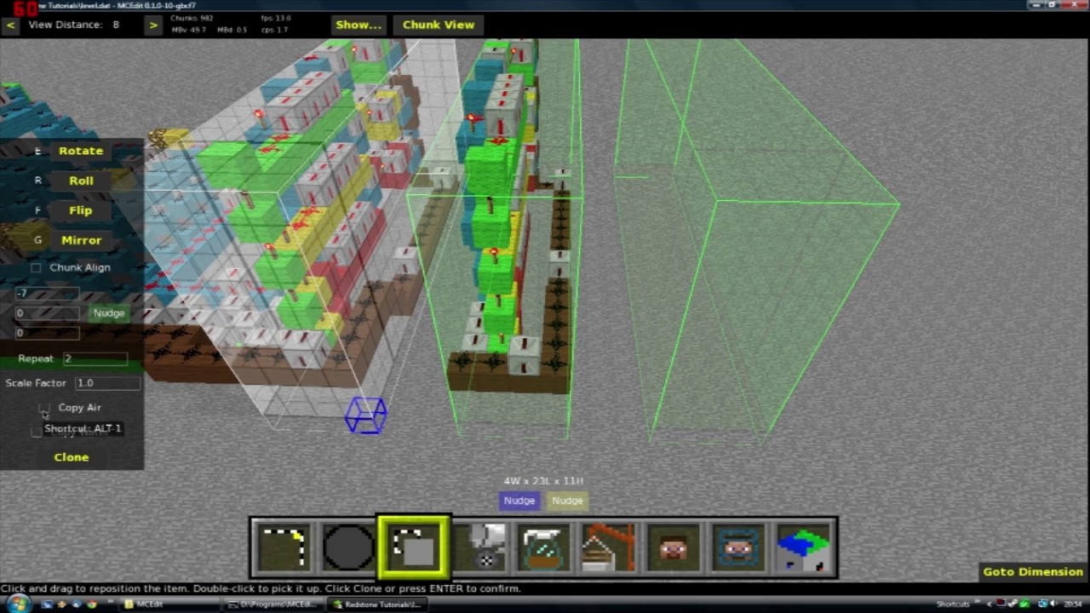
- Check the placement of both preview boxes and carry out the clone of the stacked circuit
right_click(540, 287)
key("a")
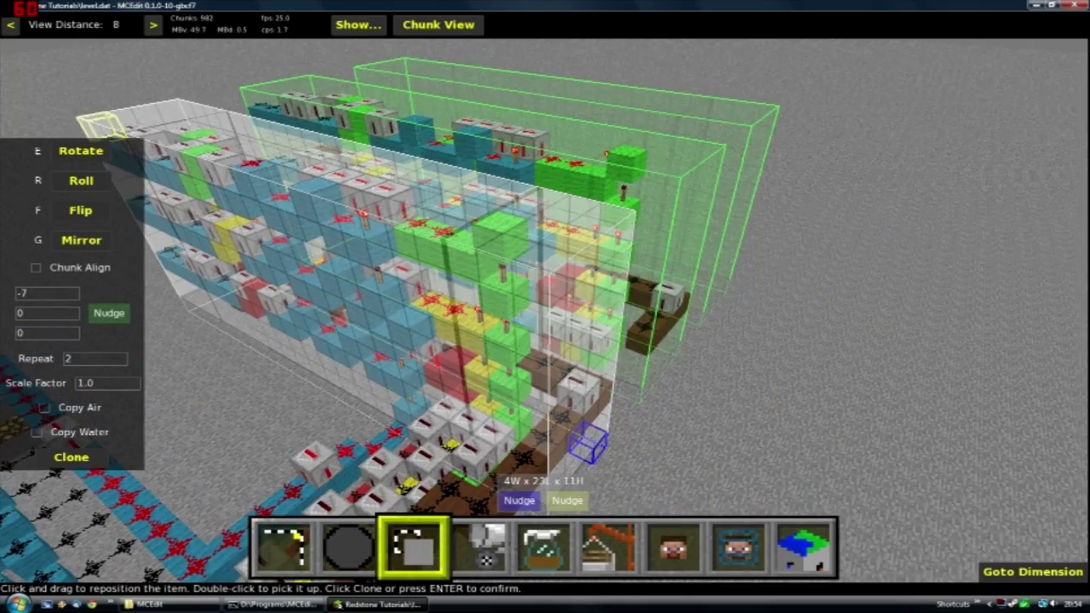
key("d")
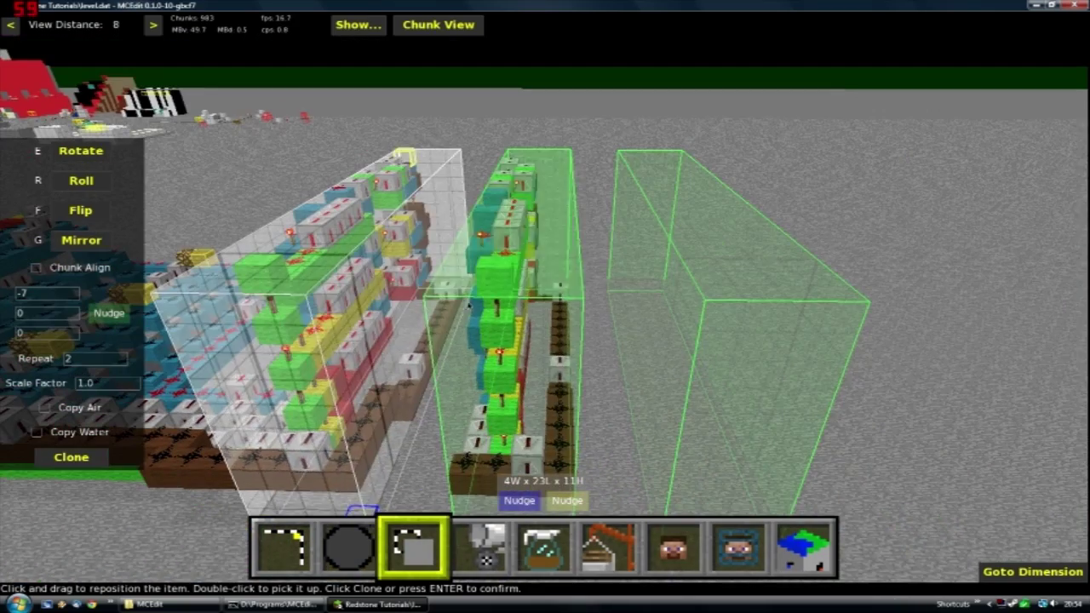
right_click_drag(723, 386, 753, 464)
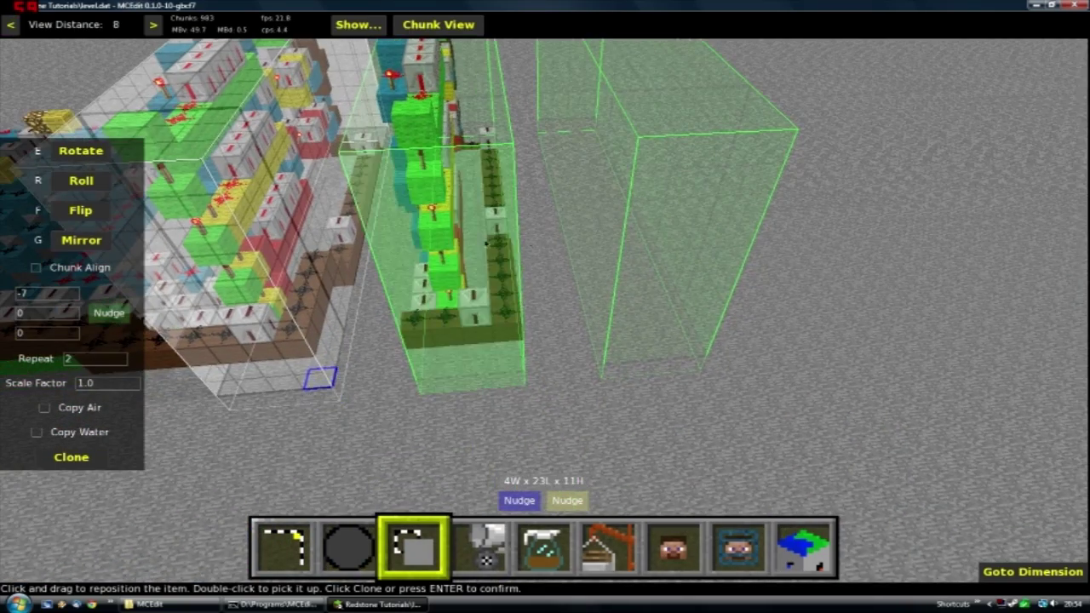
left_click(71, 458)
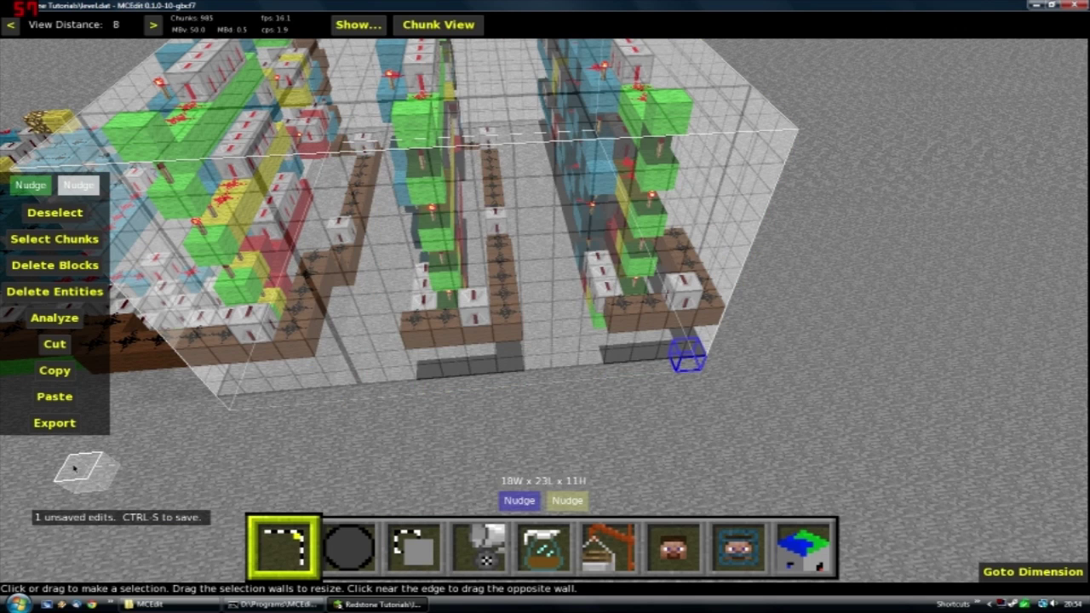
- Replace the large selection with a small ground area and inspect the cloned circuits from the front and back
left_click_drag(659, 419, 773, 439)
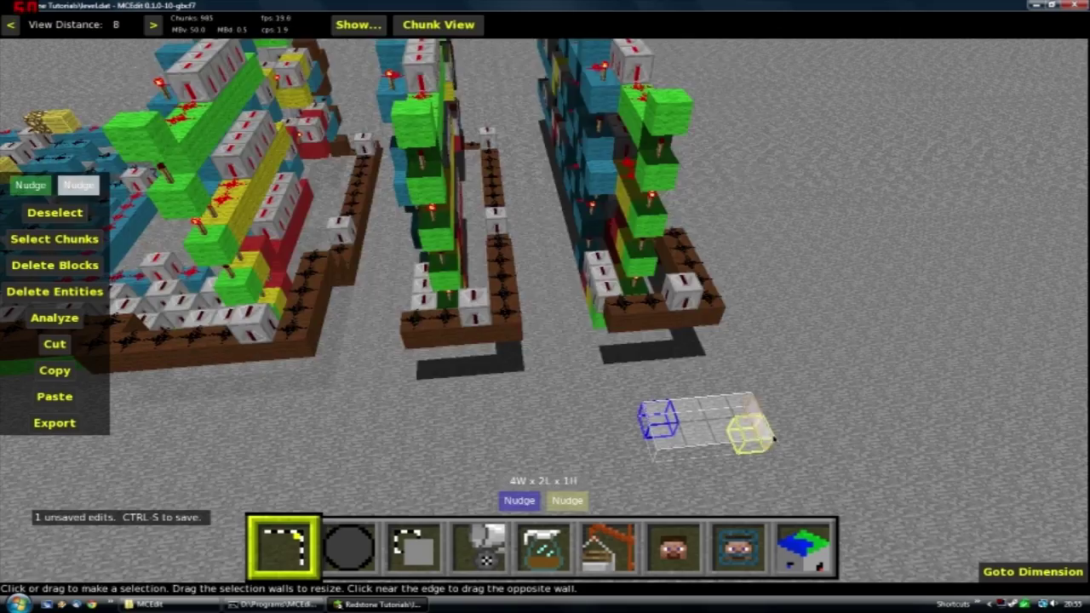
key("w")
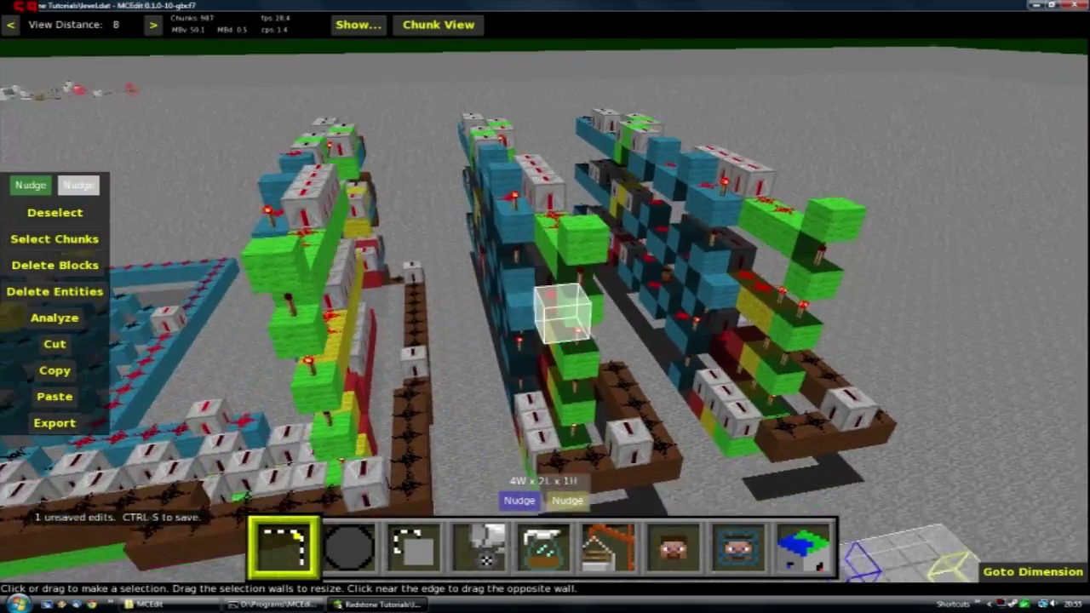
key("s")
key("a")
key("d")
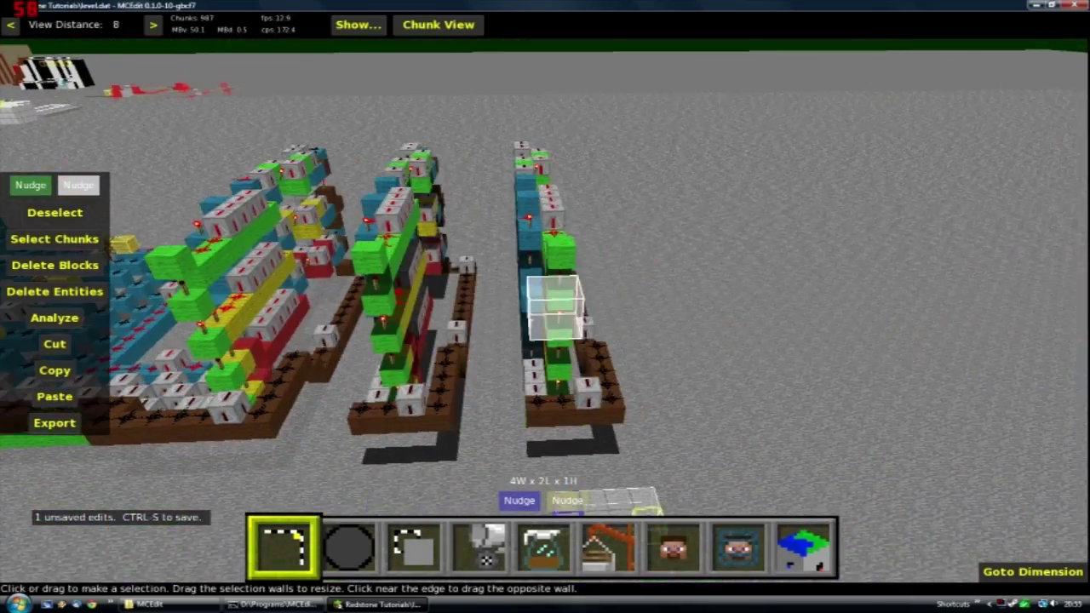
key("a")
key("w")
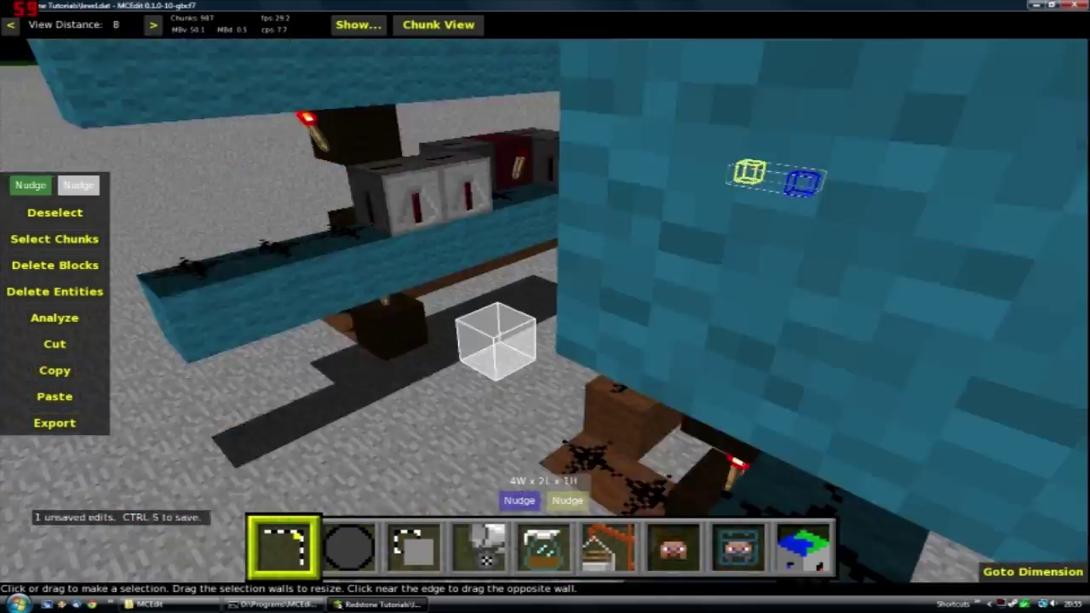
key("s")
key("d")
key("a")
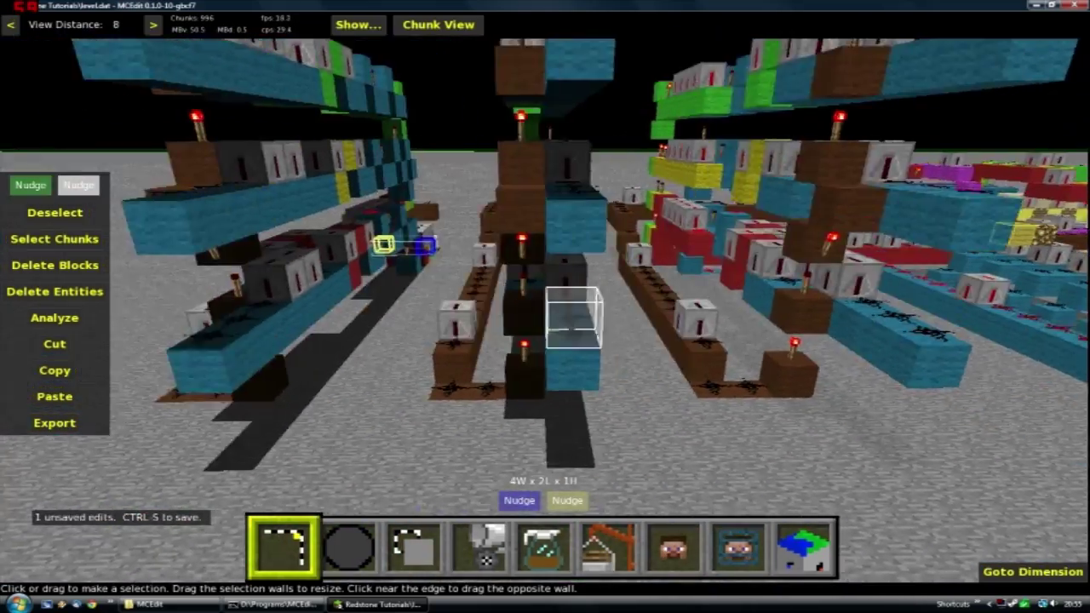
key("d")
key("w")
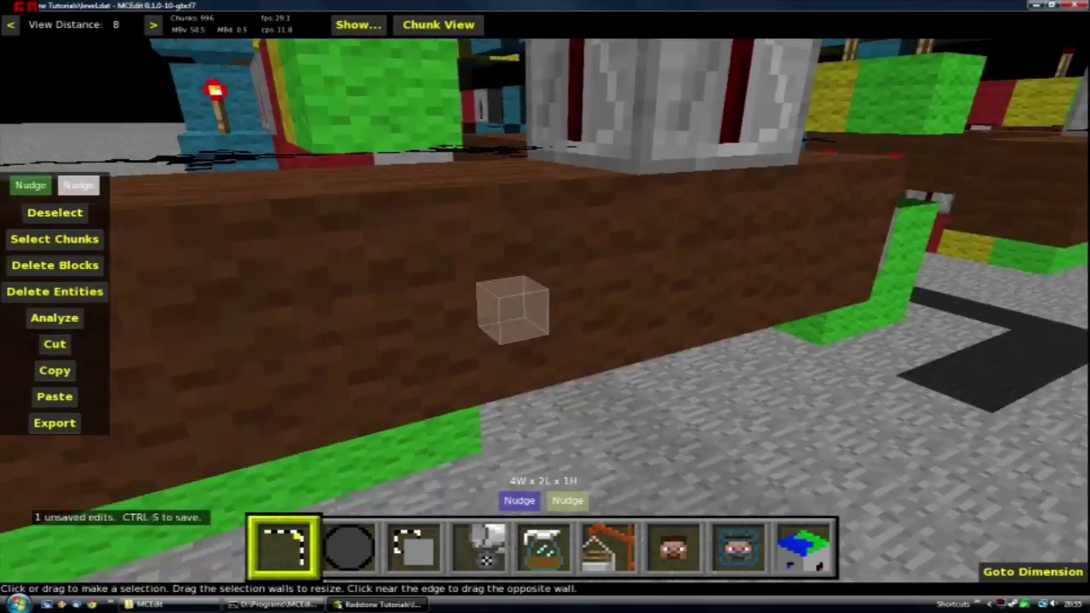
- Select a 3-wide, 2-high stretch of the brown front wiring, including the redstone on top of it
key("s")
right_click(564, 371)
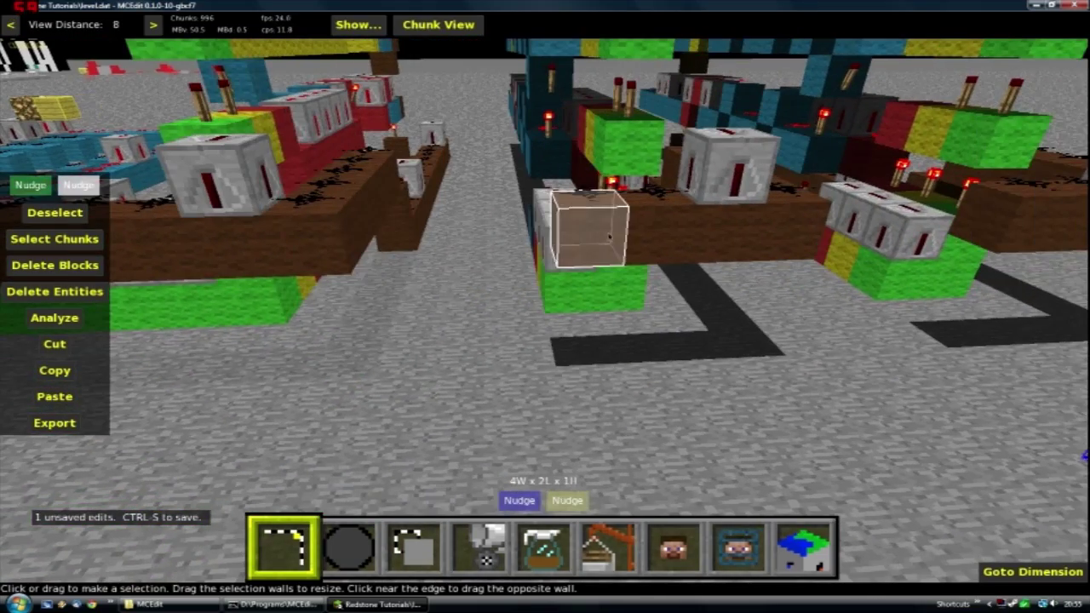
key("a")
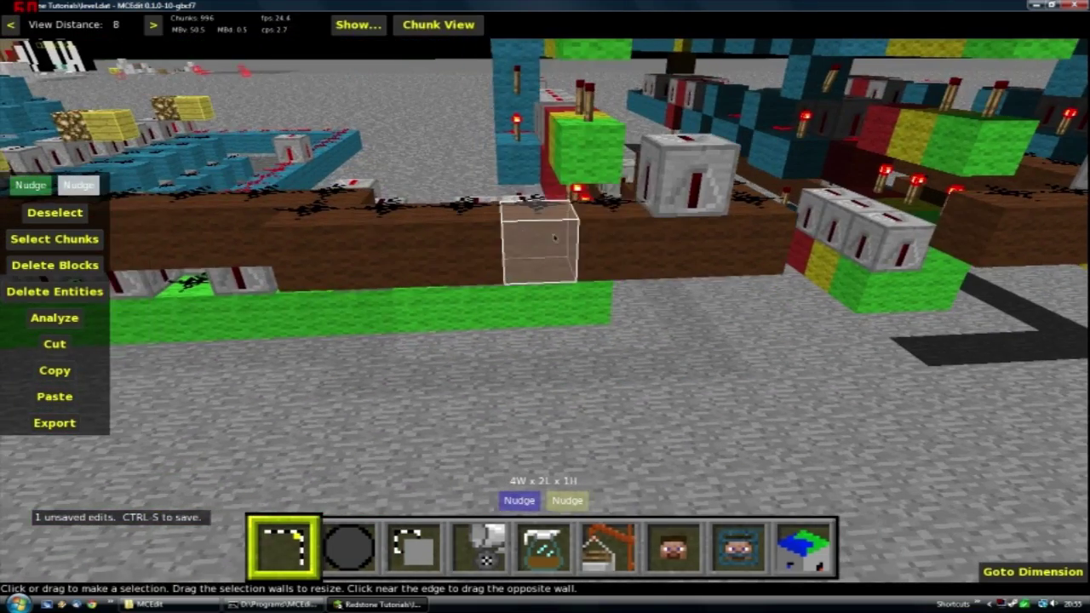
key("d")
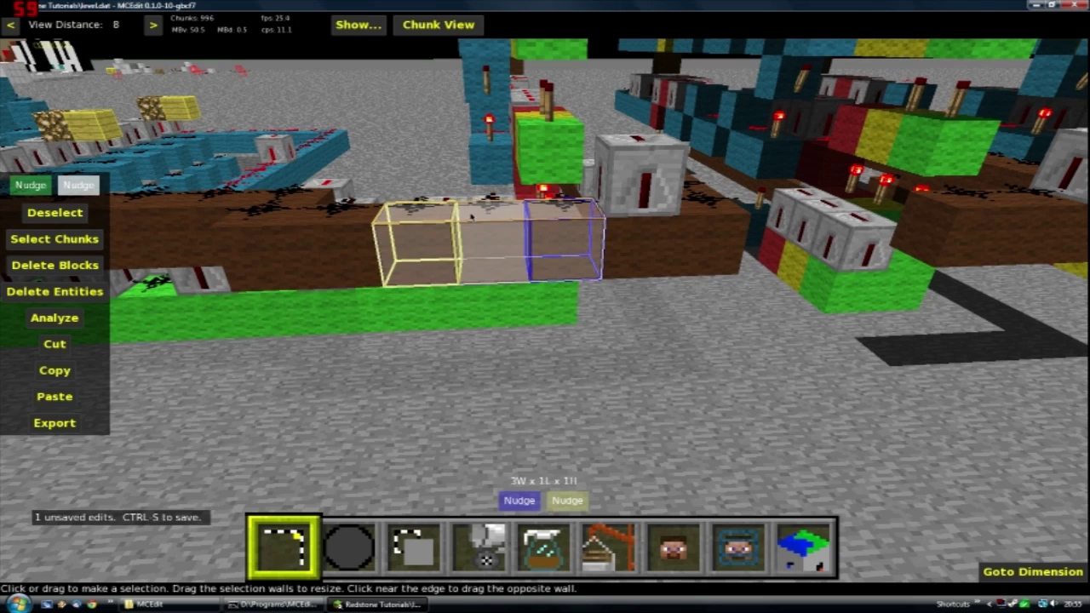
left_click_drag(465, 177, 463, 178)
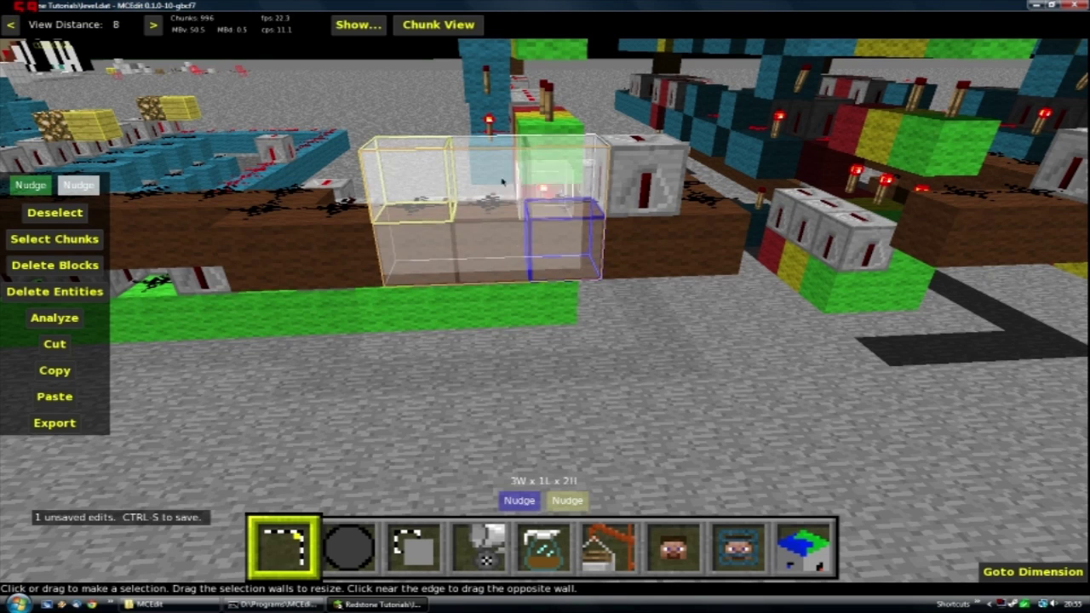
- Clone the selected wiring stretch with a first offset of -5 into the gap between the original and first copy
key("d")
right_click(326, 435)
key("s")
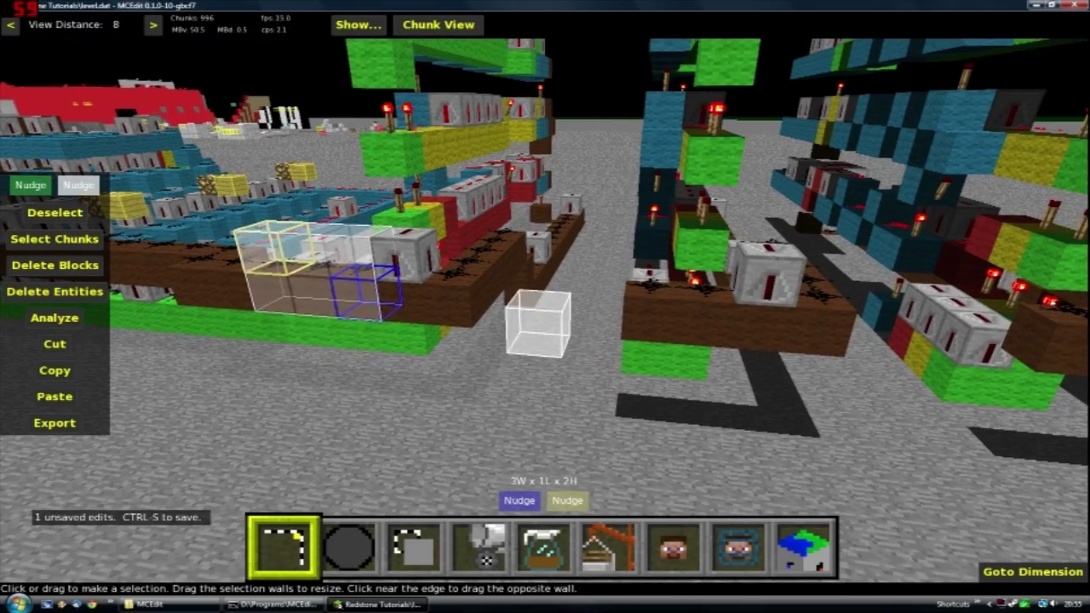
right_click(327, 435)
key("d")
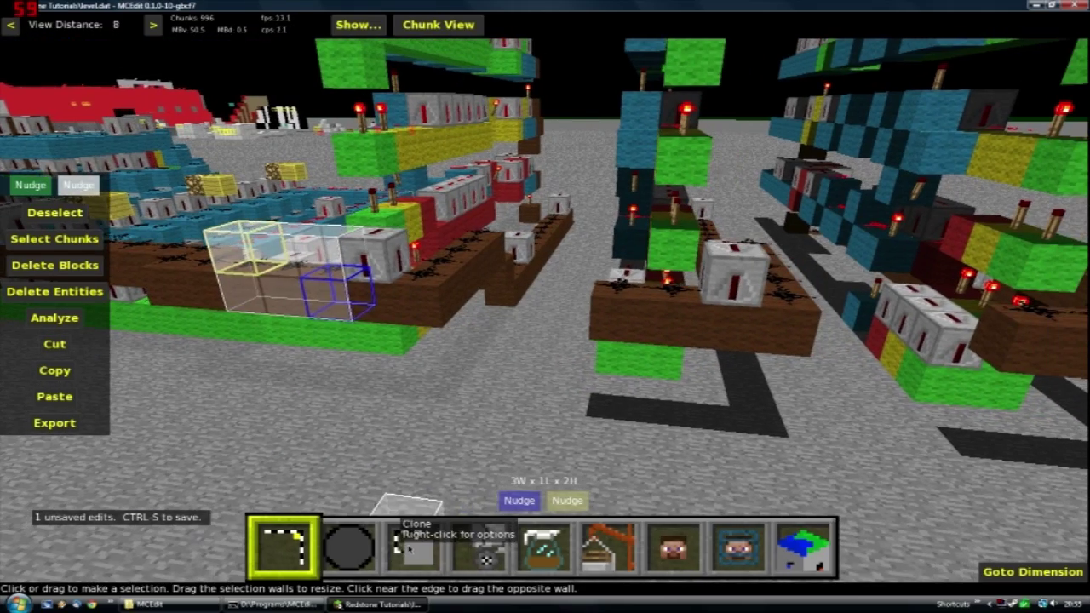
left_click(414, 549)
scroll(61, 295, "down", 5)
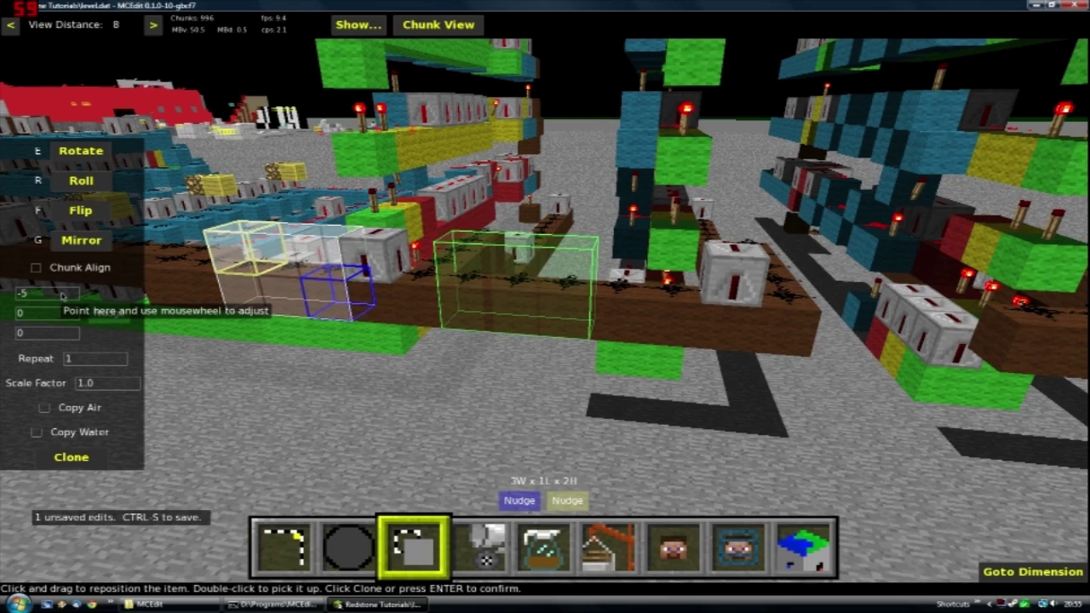
left_click(72, 459)
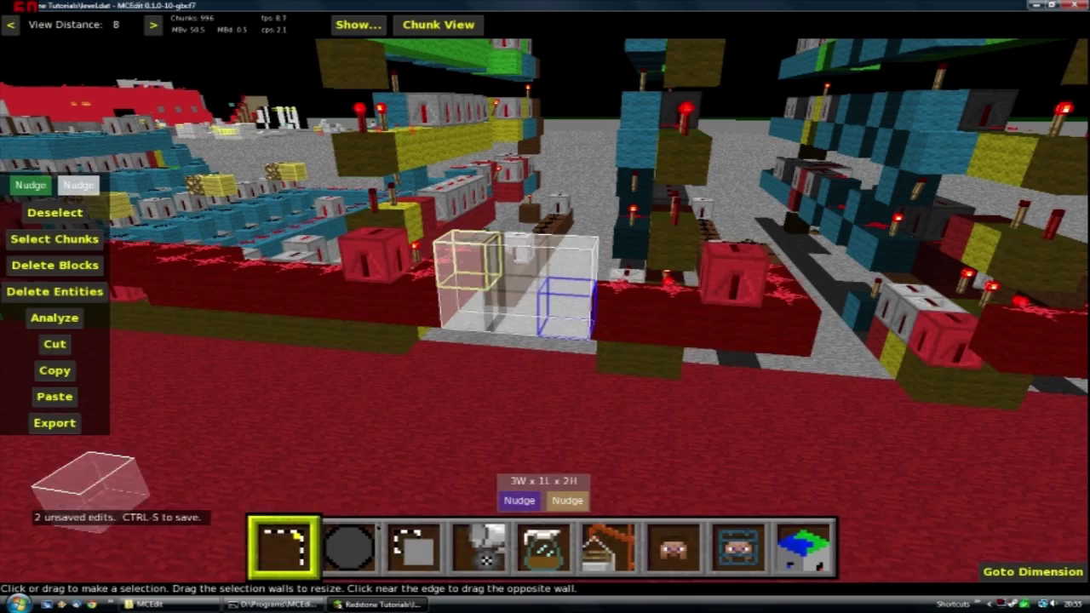
- Clone the new wiring stretch sideways into the gap between the first and second copies
key("d")
left_click(410, 532)
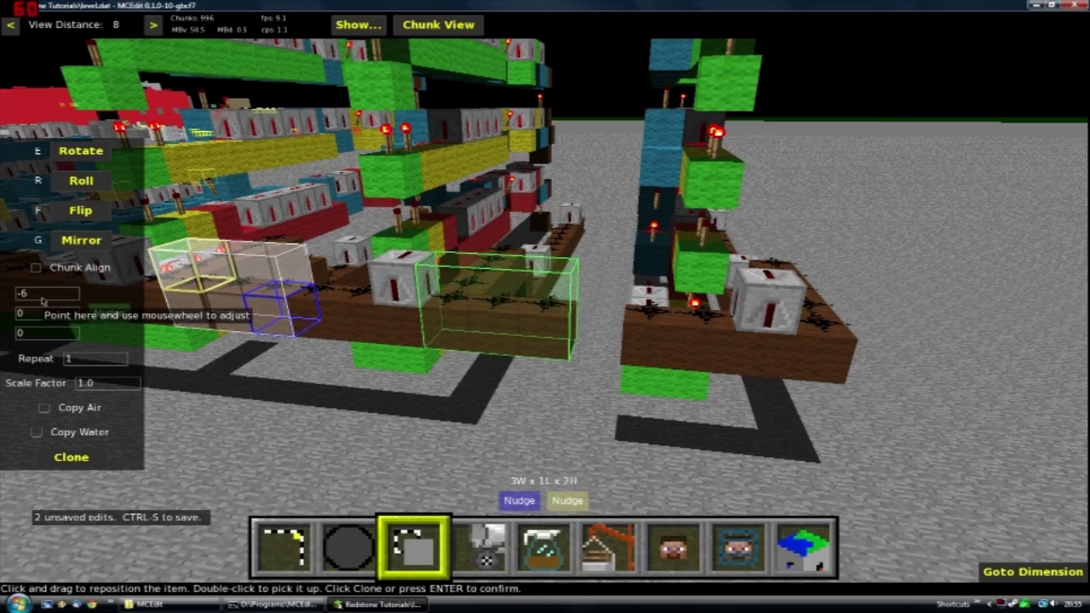
left_click(82, 462)
- Examine the joined front wiring and the three stacked circuits from below, the far side and the front
key("a")
mouse_move(533, 384)
right_mouse_down()
mouse_move(579, 384)
mouse_move(477, 402)
mouse_move(545, 391)
mouse_move(545, 417)
mouse_move(596, 425)
right_mouse_up()
key("w")
key("d")
key("a")
key("w")
right_click_drag(545, 311, 425, 288)
key("w")
key("w")
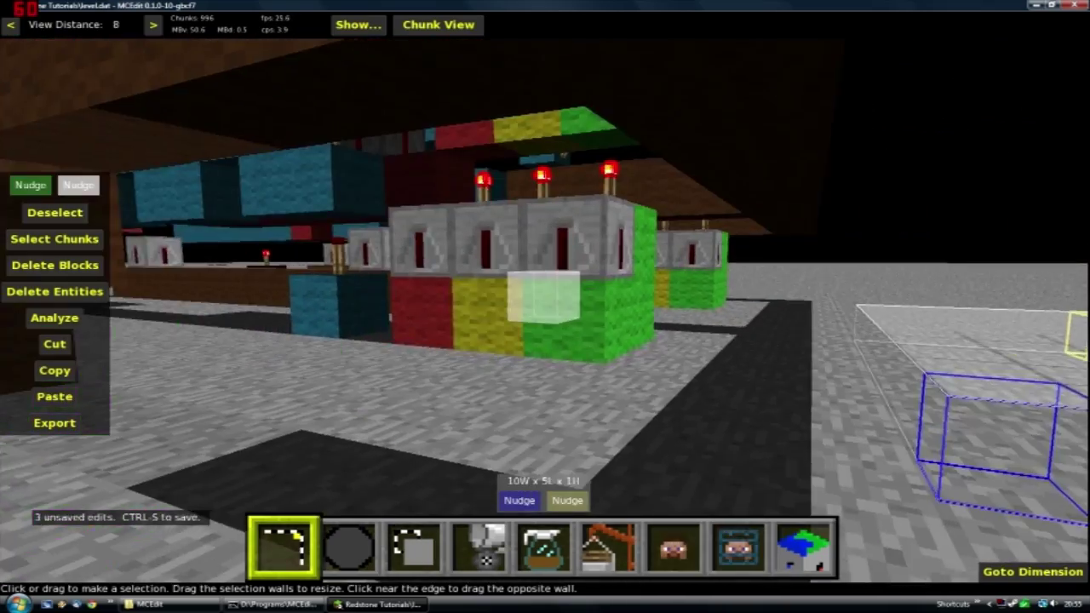
key("w")
key("a")
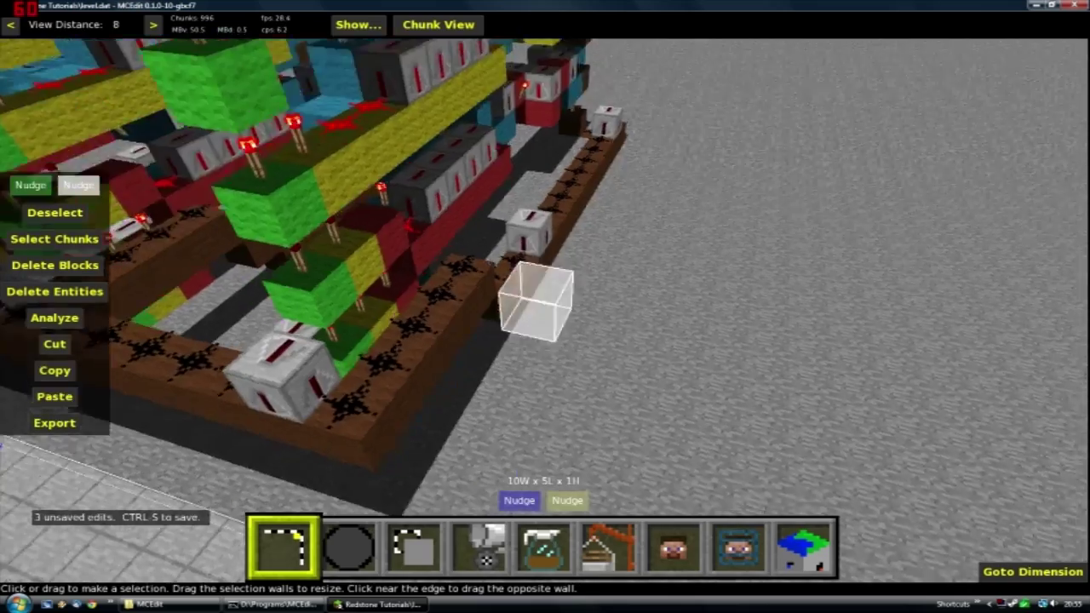
key("a")
key("s")
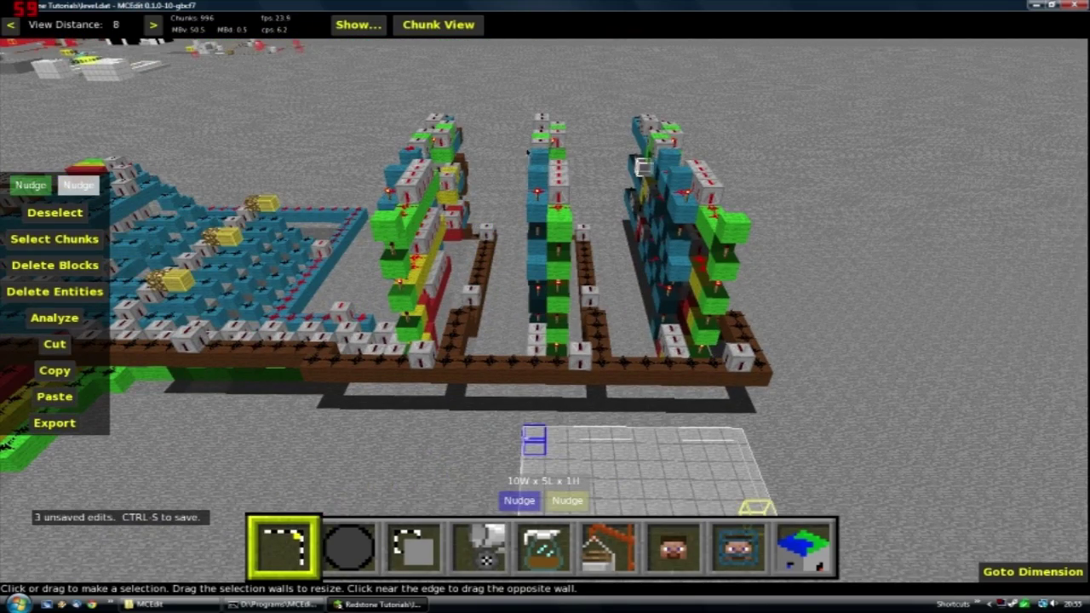
- Look at the wall display of stone blocks and torches, and return to the outer side of the last copy
key("w")
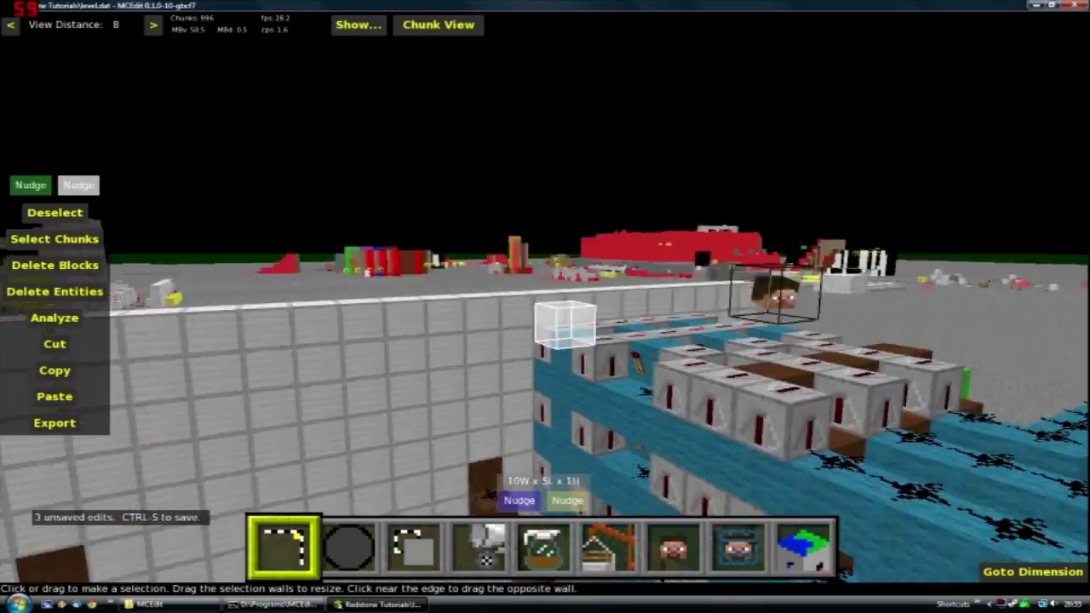
key("w")
right_click(466, 149)
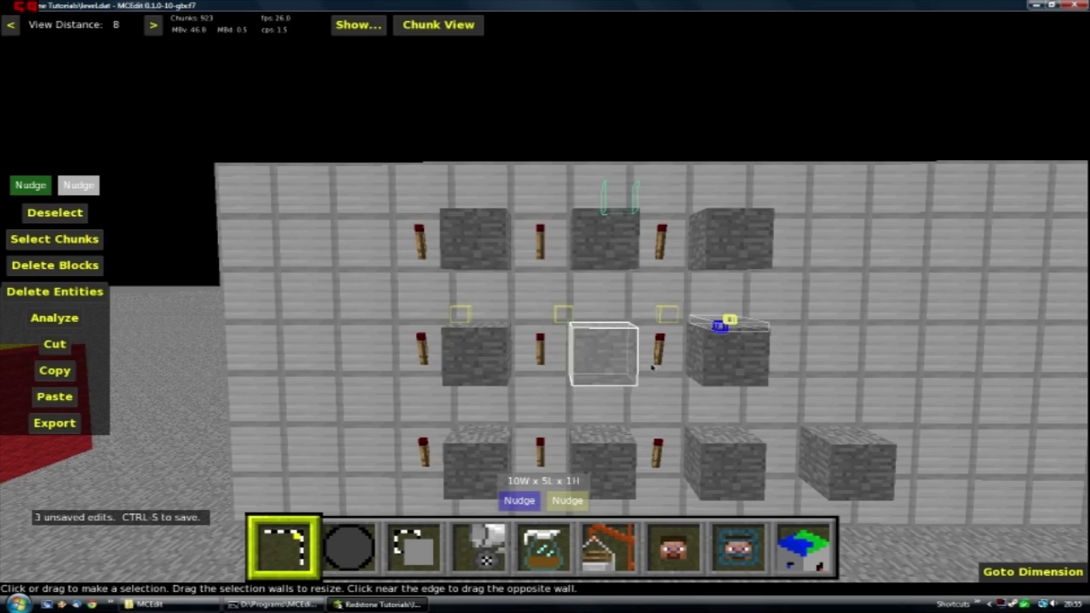
right_click(717, 362)
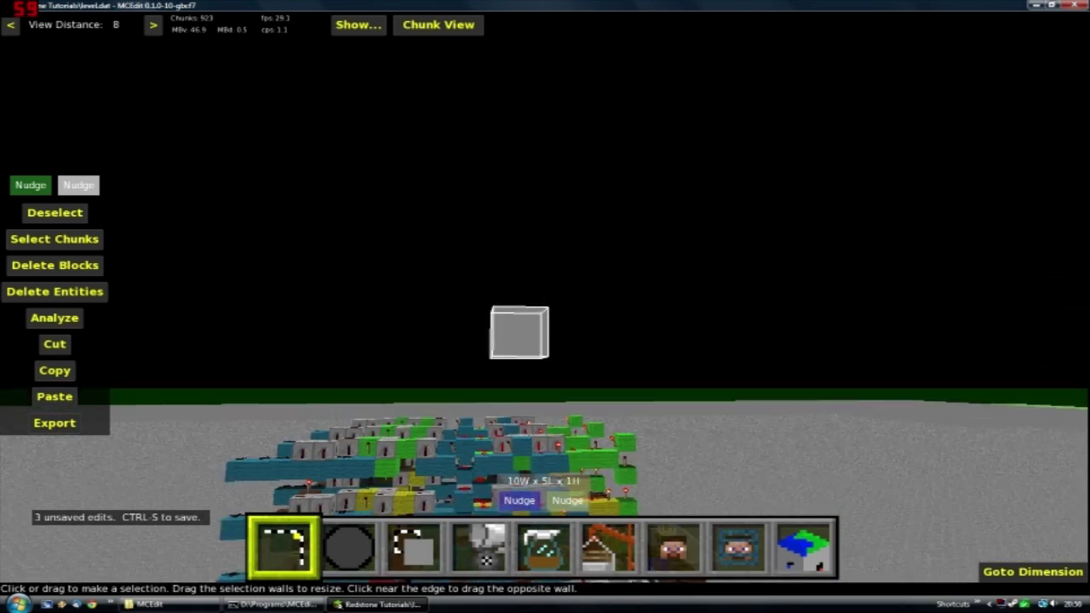
key("s")
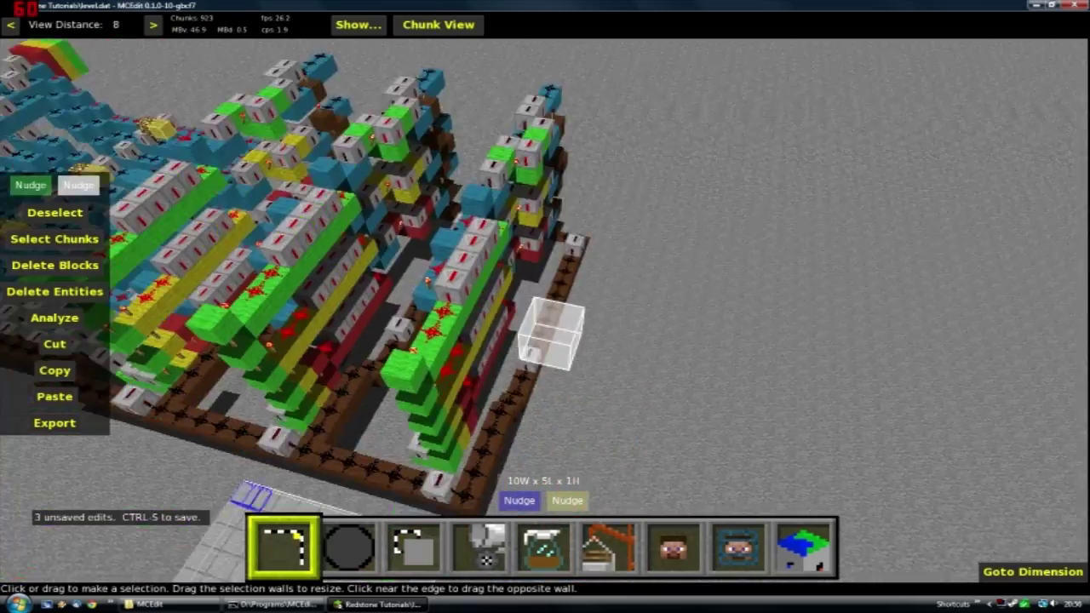
key("w")
right_click(691, 304)
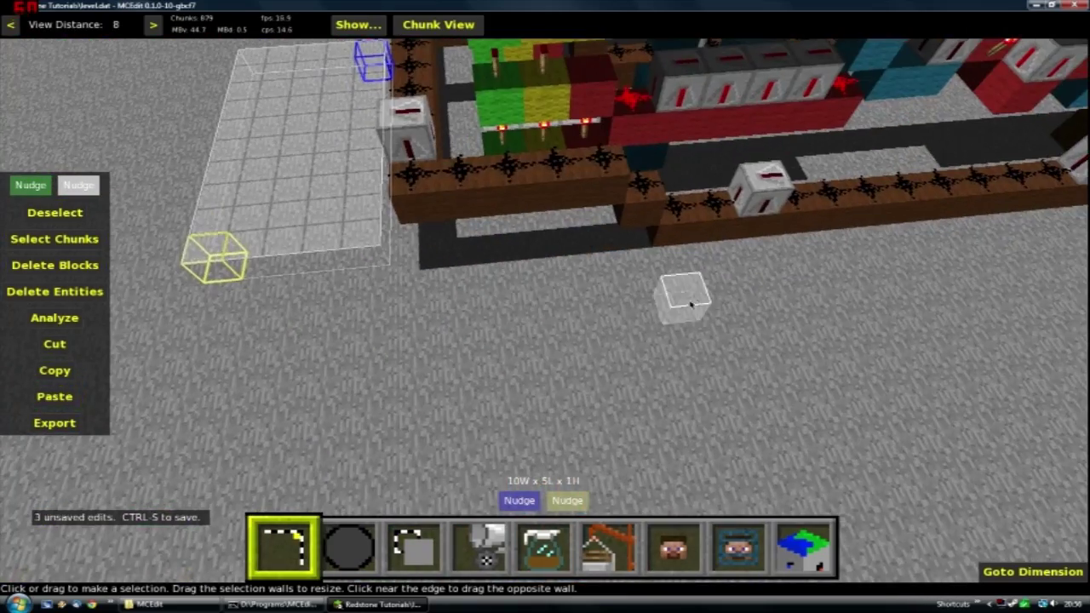
- Select a strip one block wide and 19 blocks long on the open ground along the last copy's outer side
right_click(490, 325)
key("a")
key("s")
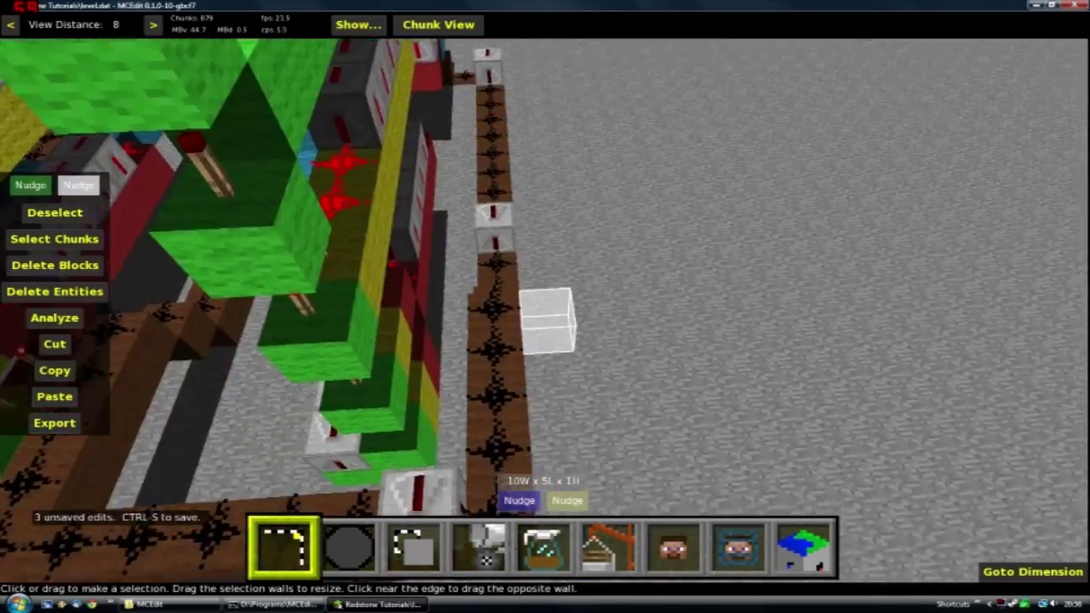
right_click(524, 365)
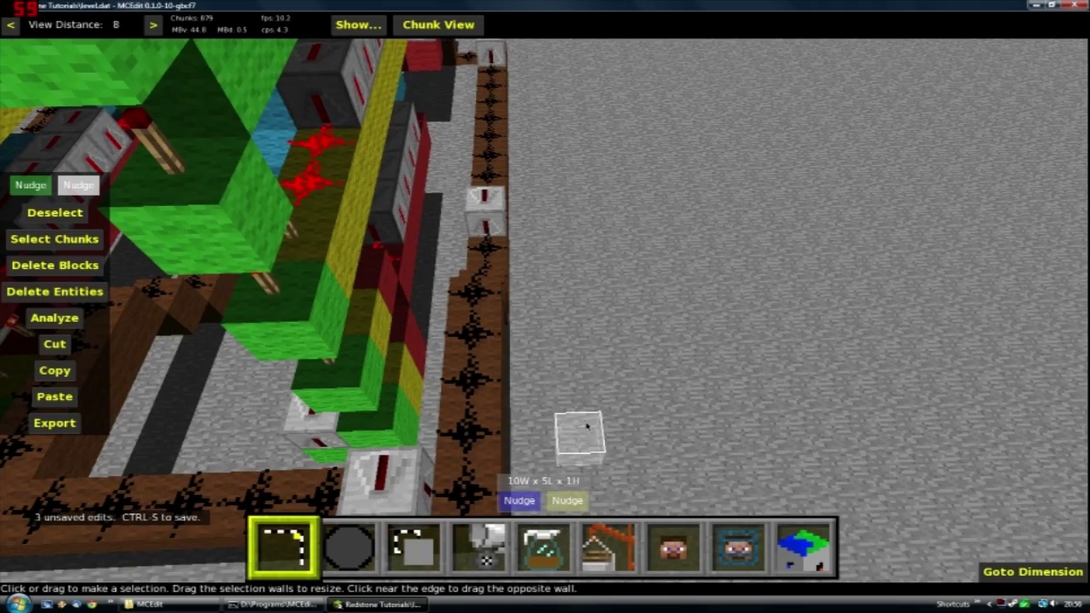
left_click_drag(576, 366, 544, 44)
key("d")
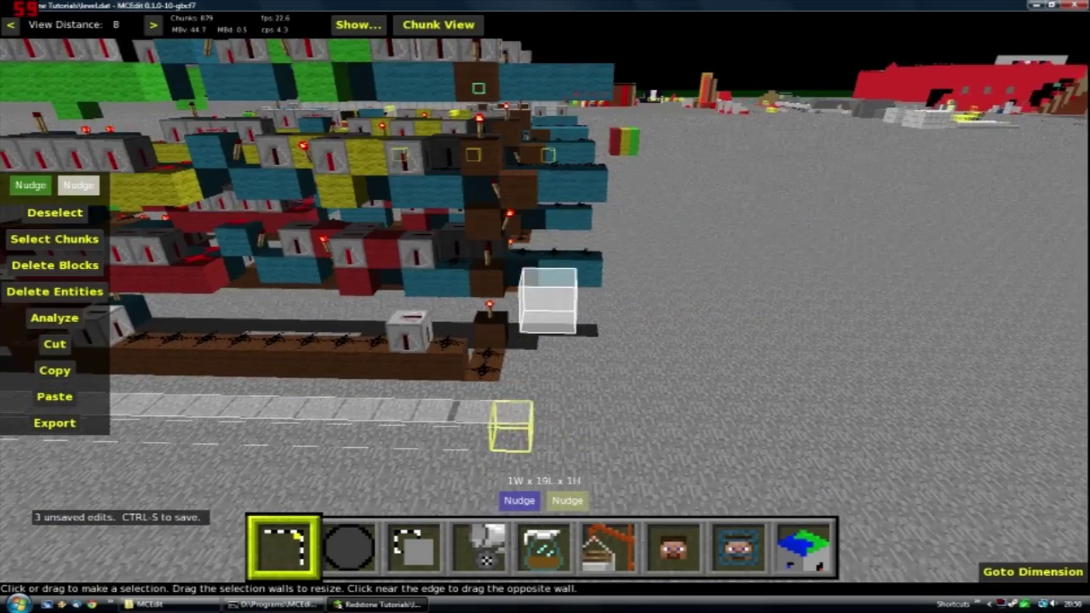
right_click(618, 163)
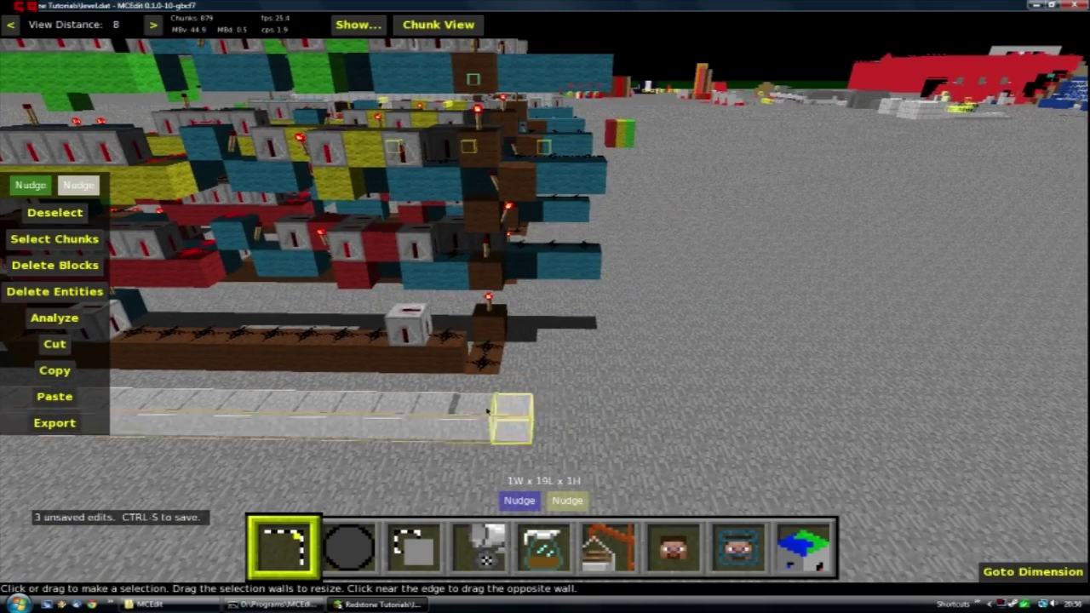
right_click(512, 416)
key("a")
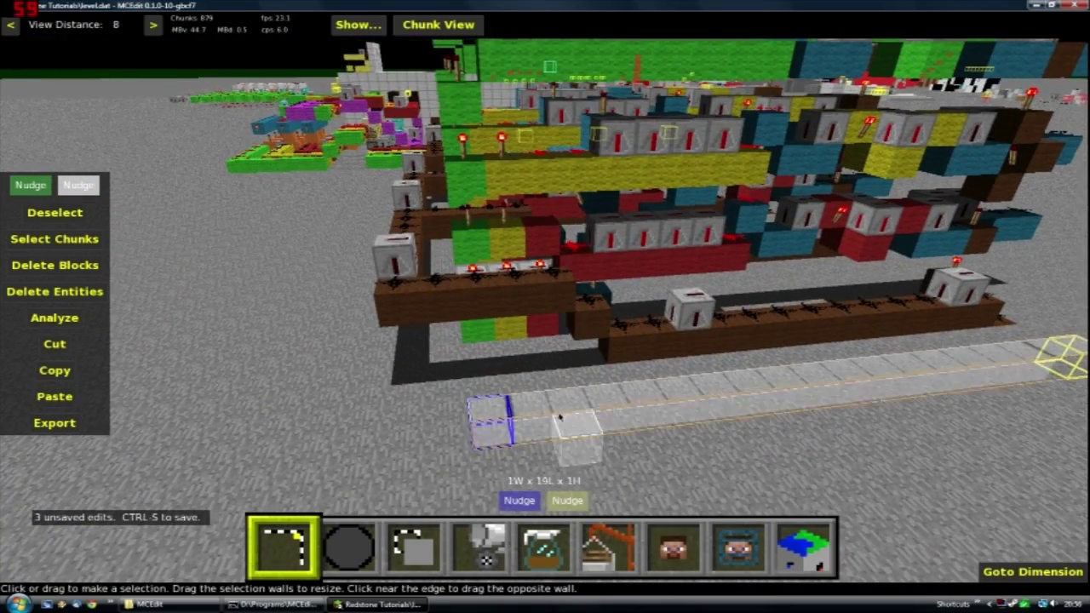
- Stretch the strip selection upward into a wall and trim its underside so it is 12 blocks high
left_click_drag(559, 404, 555, 57)
right_click(555, 57)
key("w")
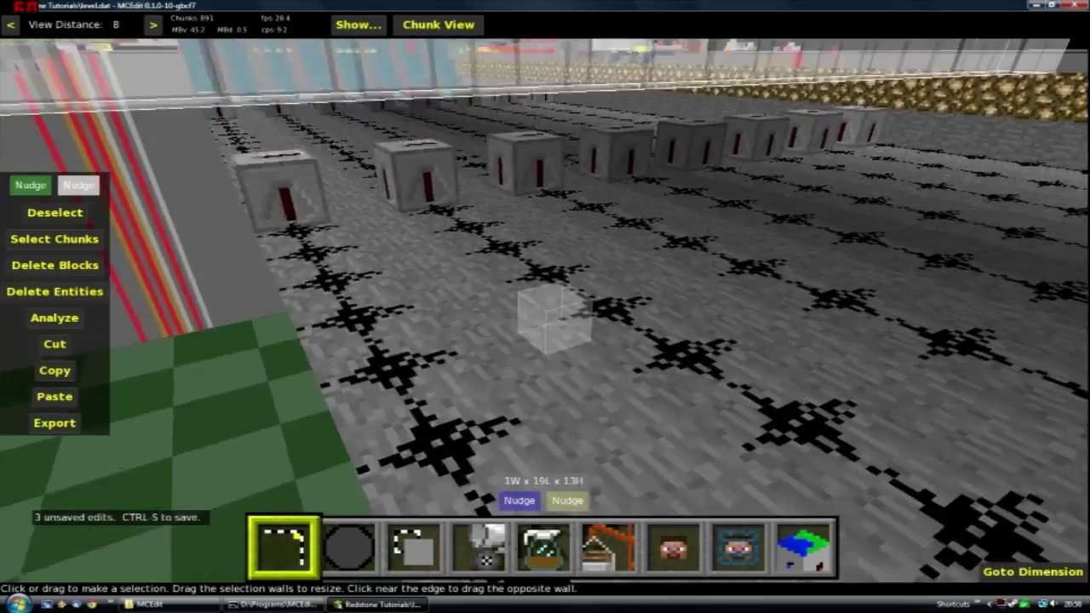
right_click(561, 224)
right_click(589, 347)
key("w")
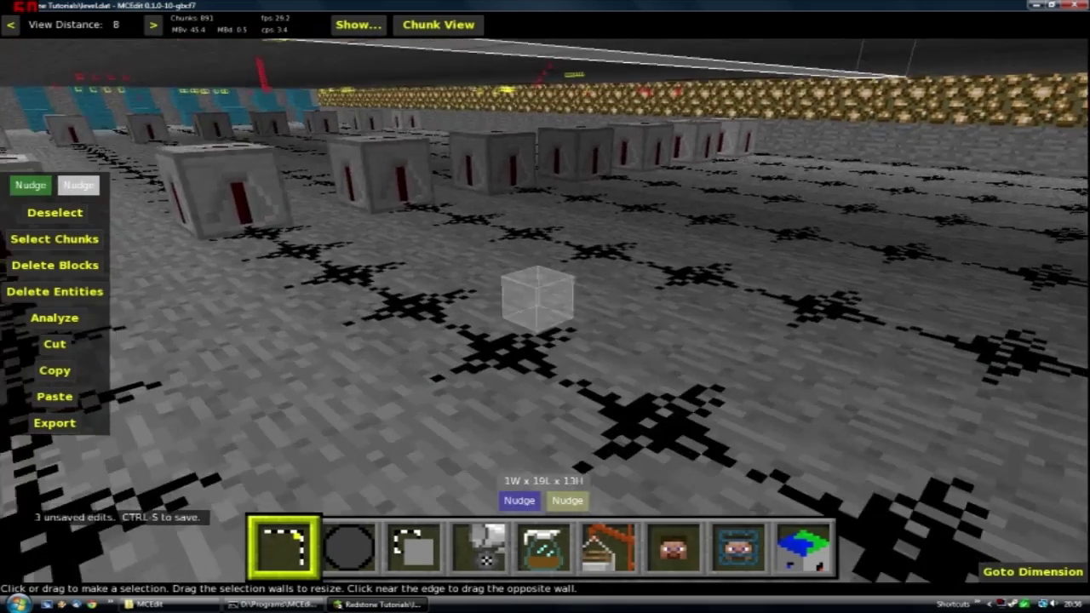
right_click(598, 366)
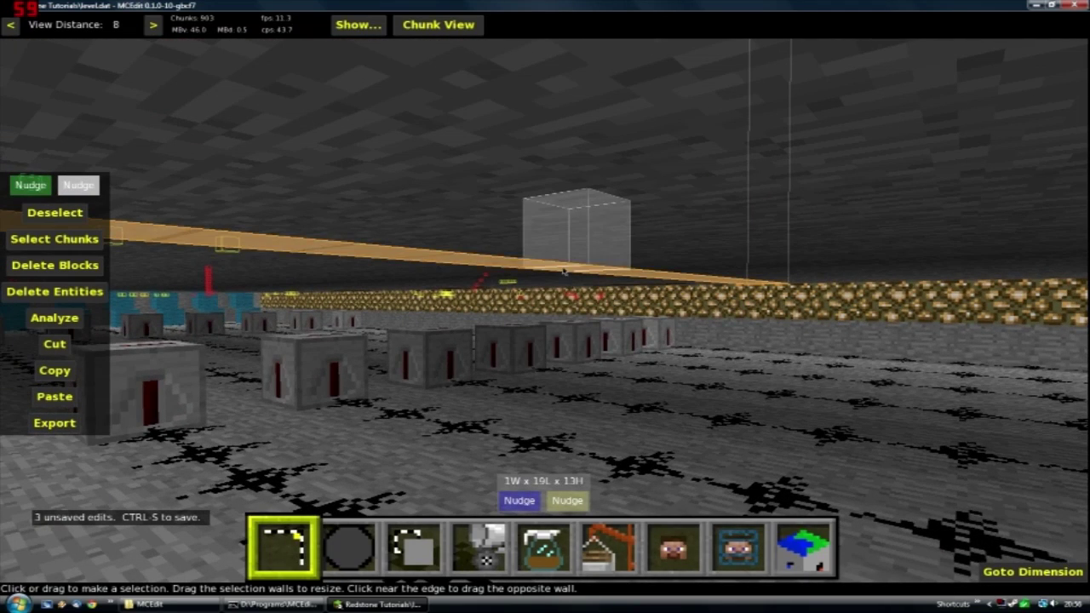
left_click_drag(562, 241, 563, 230)
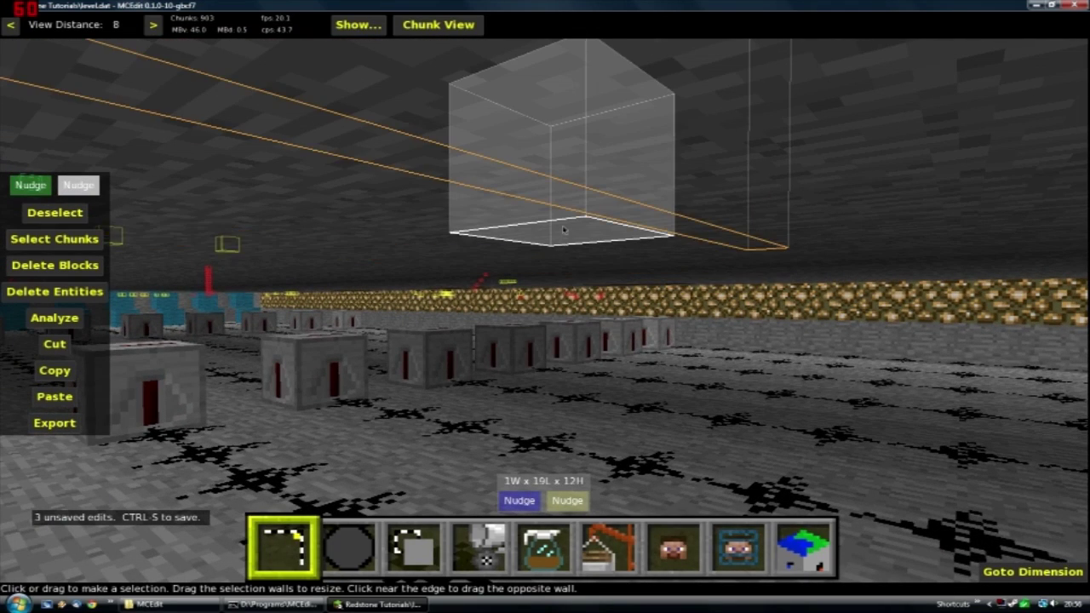
- Examine the wall-shaped selection beside the last copy from ground level, from above and from both ends
right_click(628, 228)
key("w")
right_click(628, 227)
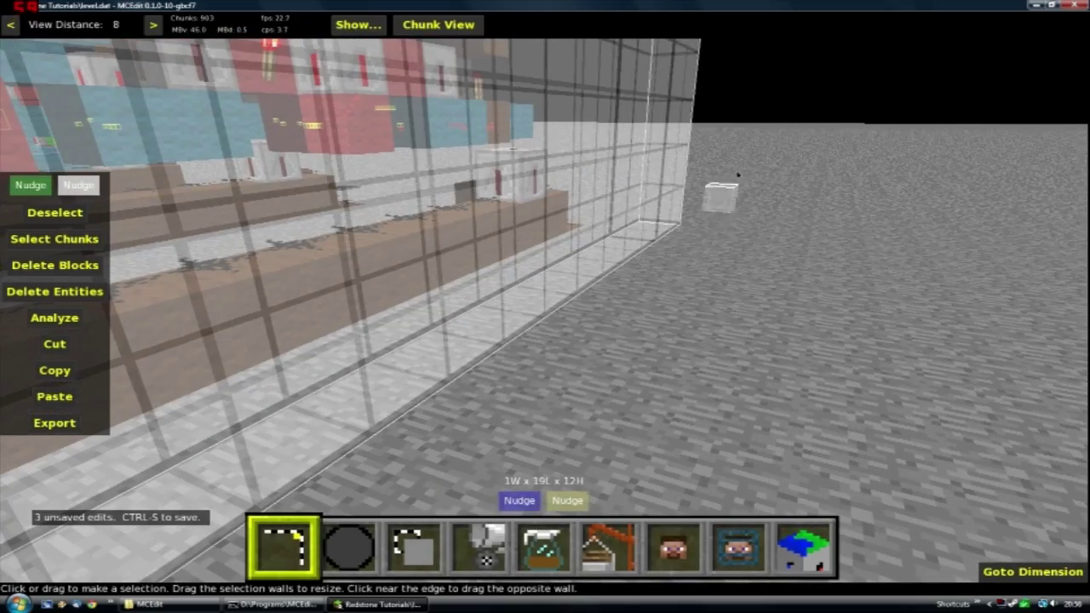
right_click(629, 291)
key("w")
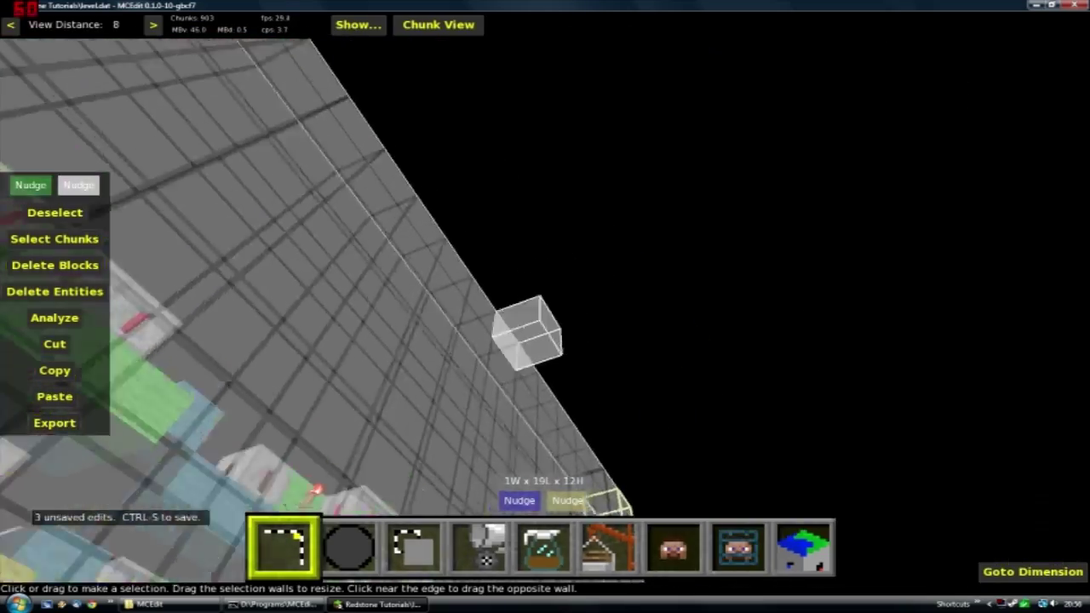
key("s")
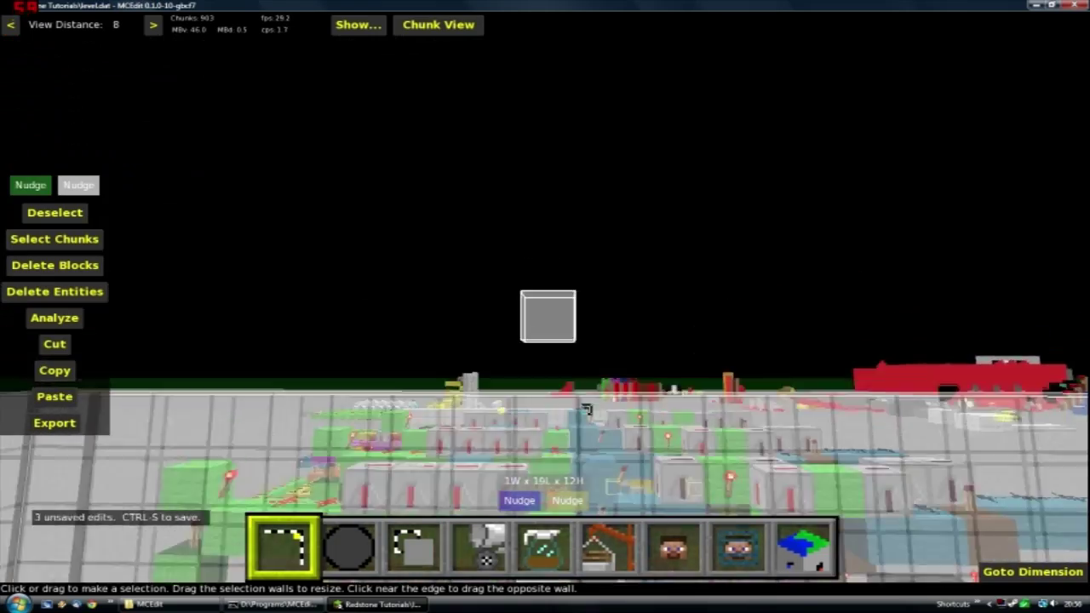
key("q")
right_click(644, 257)
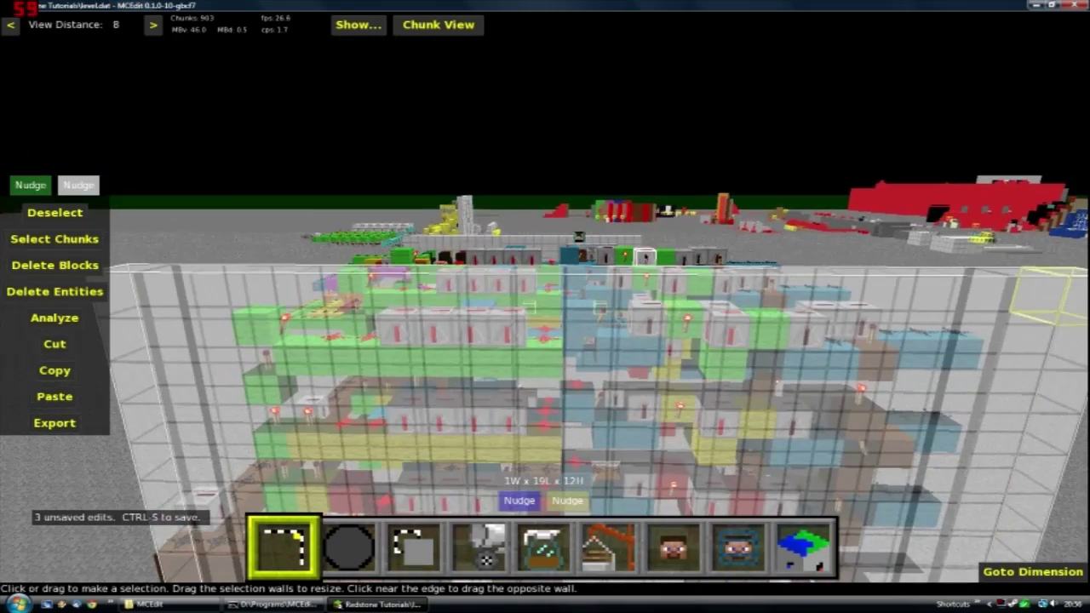
right_click(579, 313)
key("a")
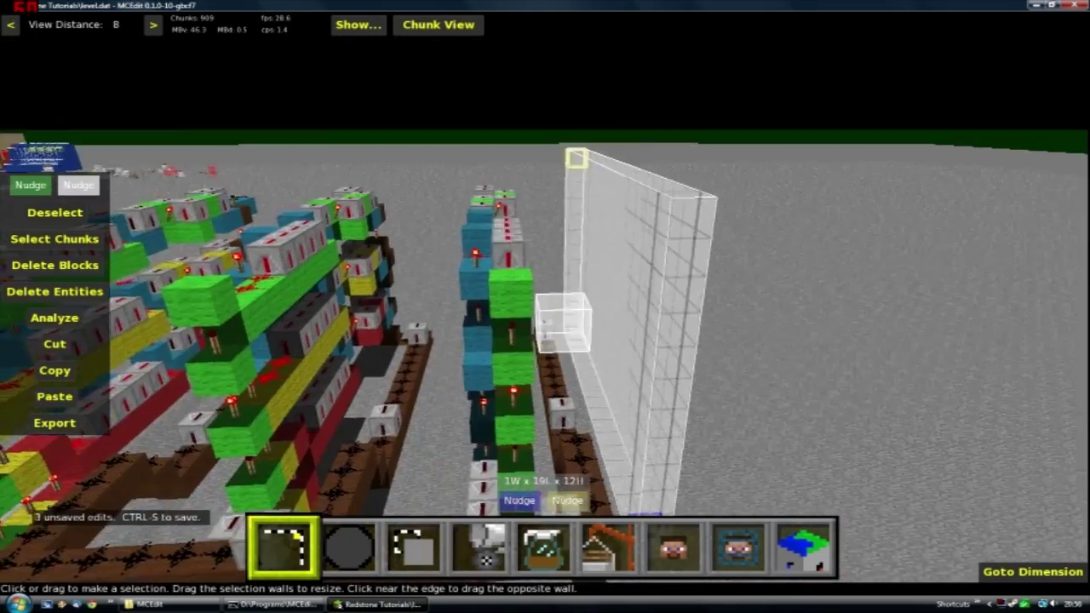
key("d")
right_click(534, 331)
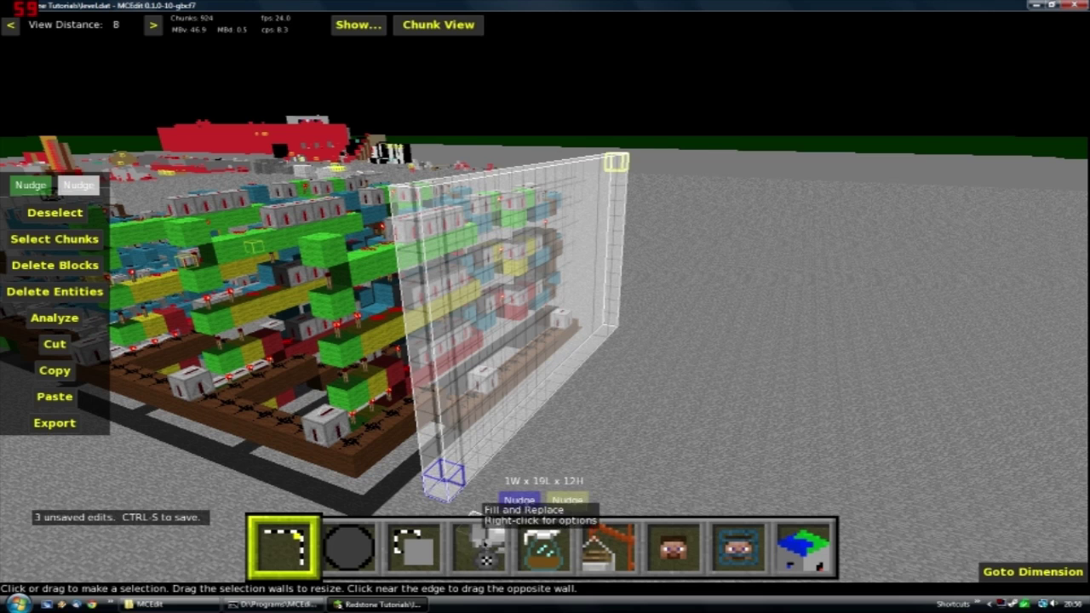
- Browse the Fill and Replace tool's block list for a suitable wall material
left_click(481, 545)
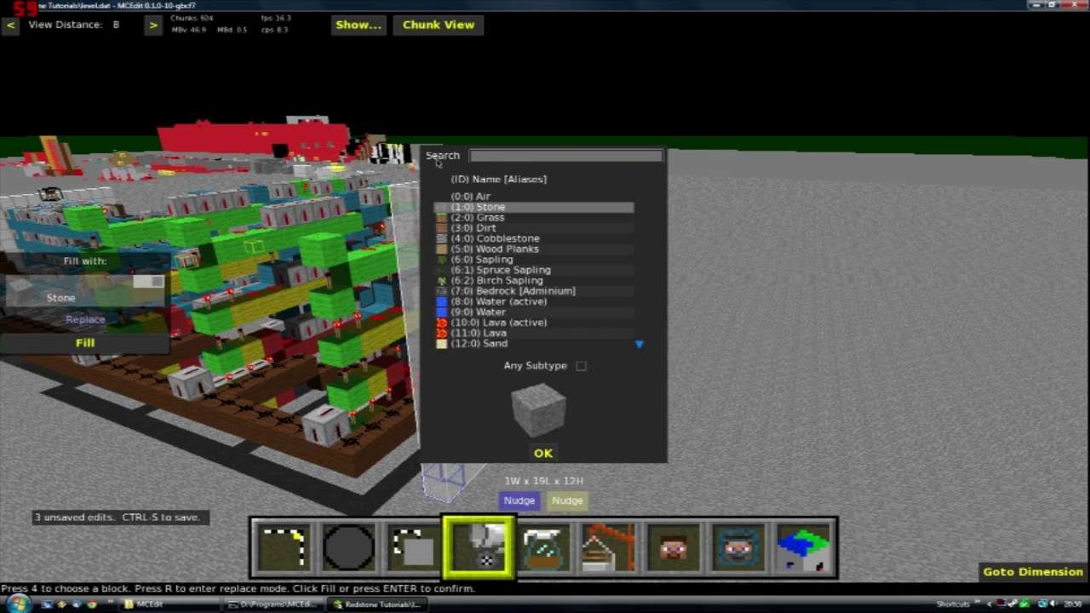
scroll(479, 213, "down", 20)
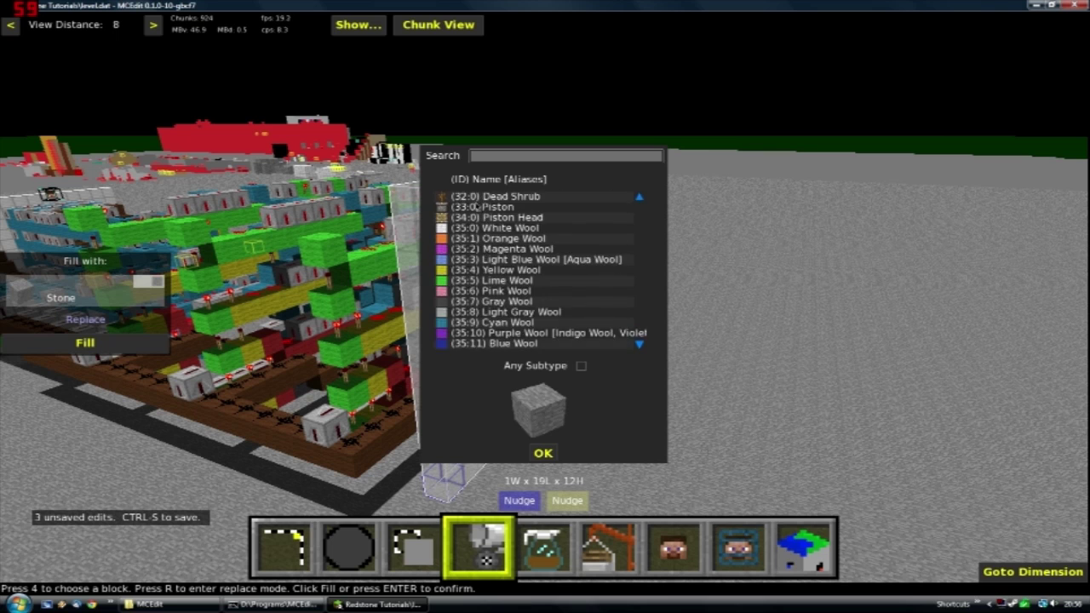
scroll(496, 232, "up", 6)
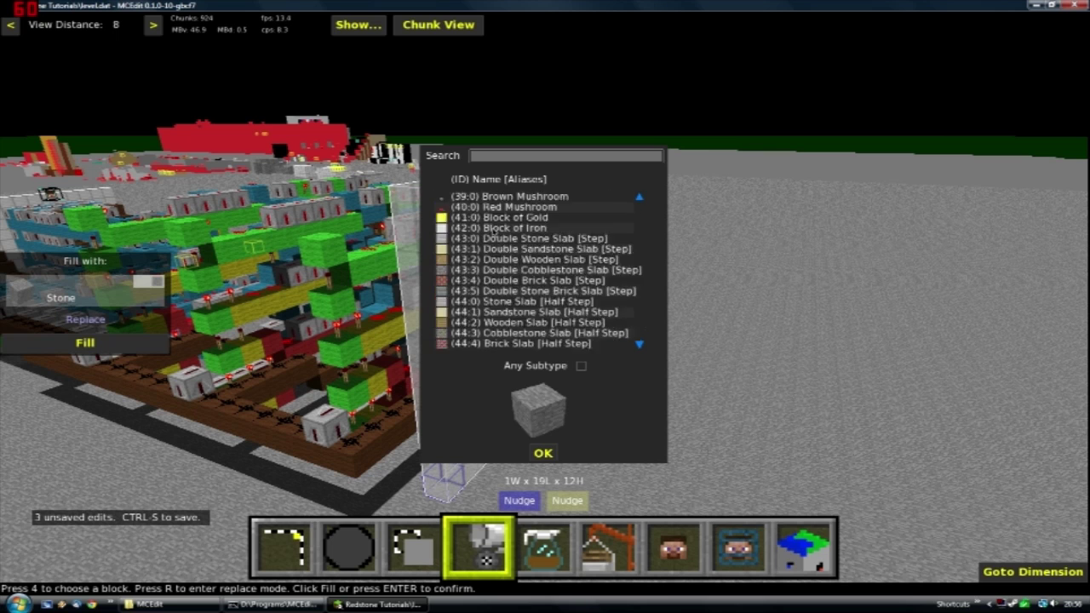
left_click(640, 348)
left_click(640, 348)
left_click(640, 348)
left_click(641, 347)
scroll(641, 351, "up", 15)
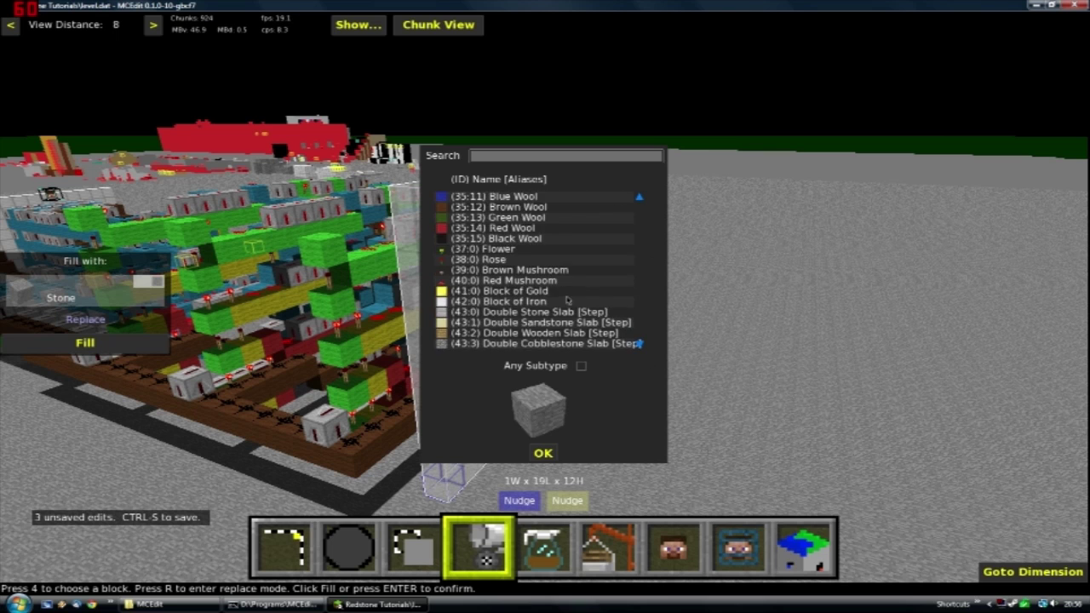
left_click(497, 273)
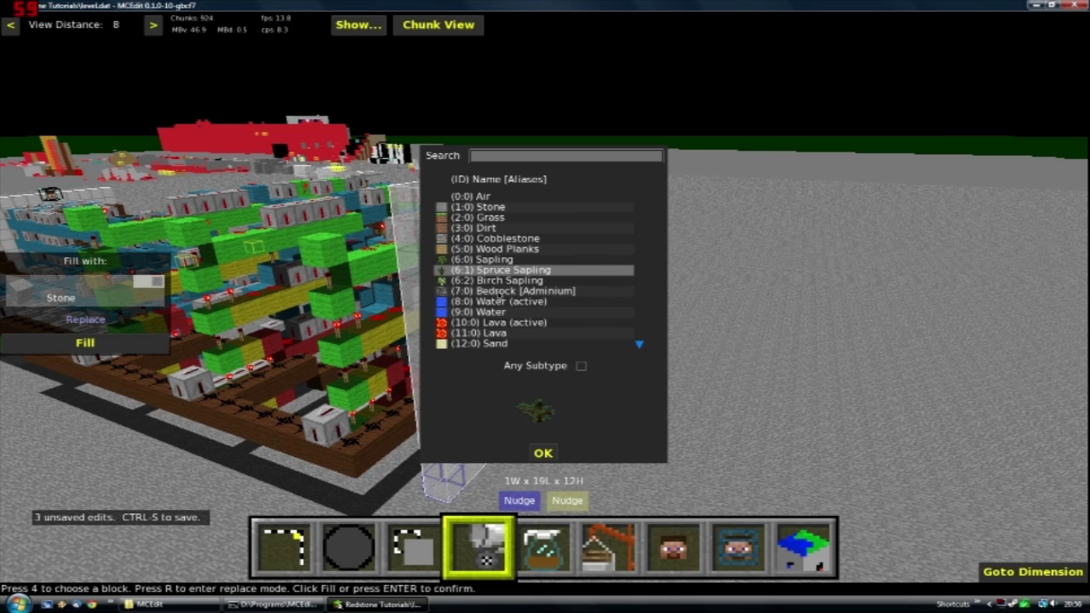
left_click(499, 292)
scroll(489, 302, "down", 9)
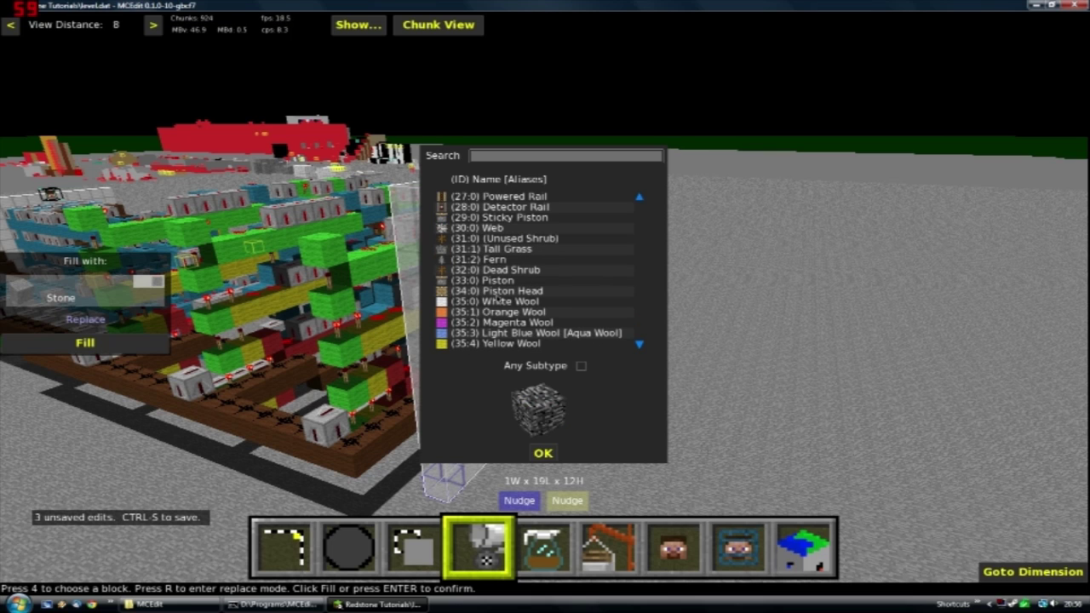
left_click(581, 367)
scroll(520, 323, "down", 3)
scroll(556, 335, "up", 1)
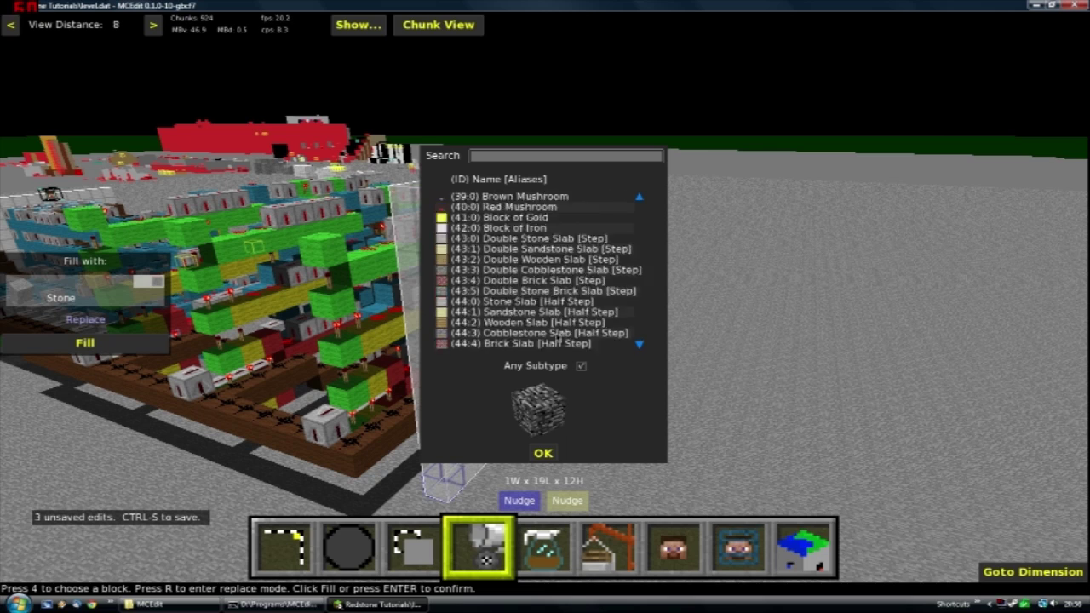
scroll(559, 341, "up", 7)
left_click(581, 366)
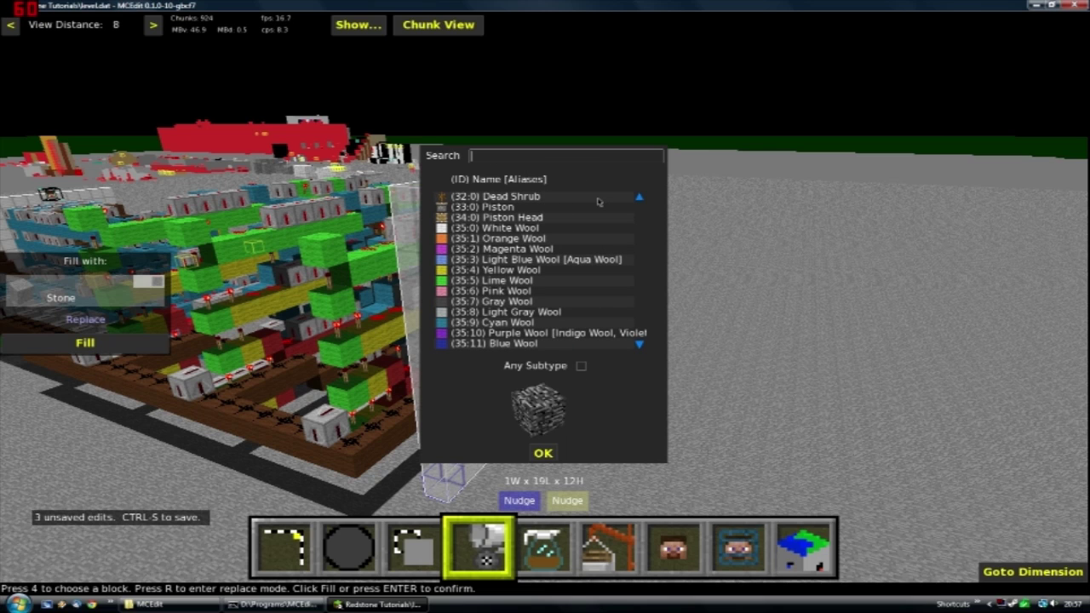
- Find Glass in the block list and fill the 1 x 19 x 12 wall selection with it
type("glass")
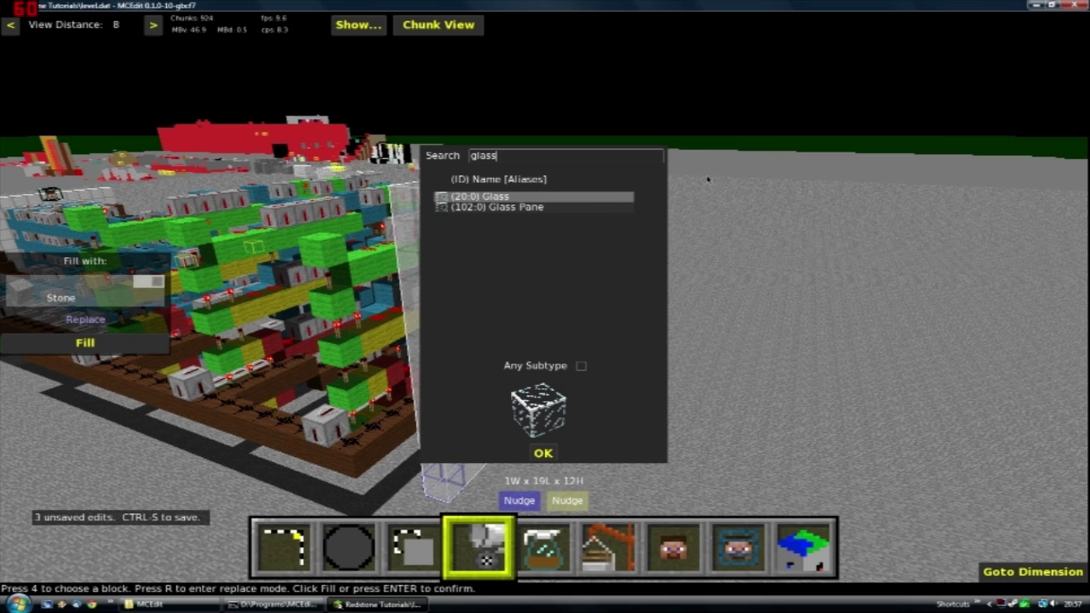
left_click(528, 208)
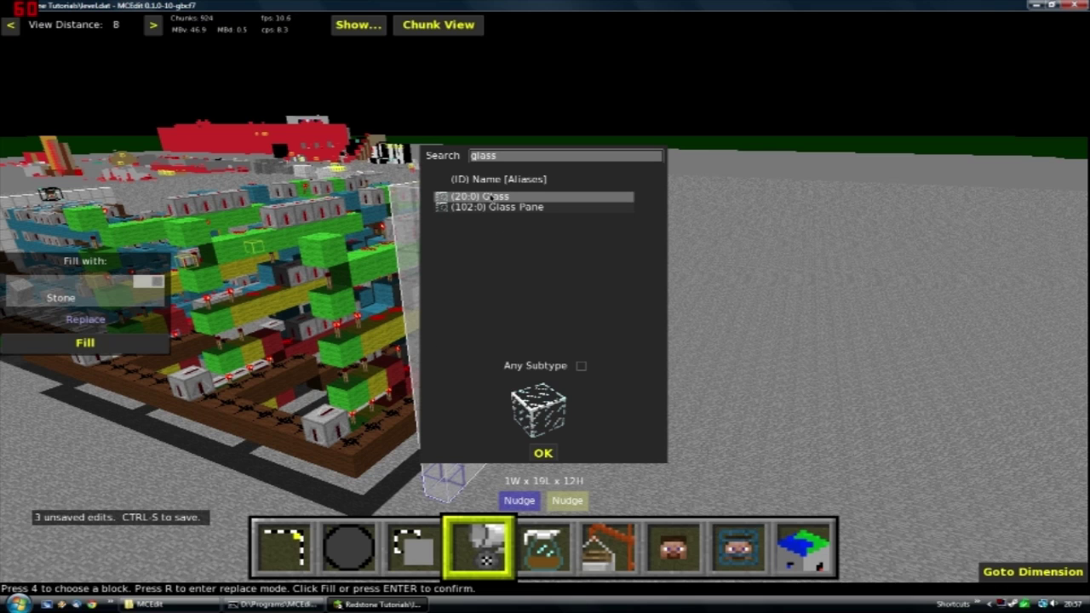
left_click(543, 453)
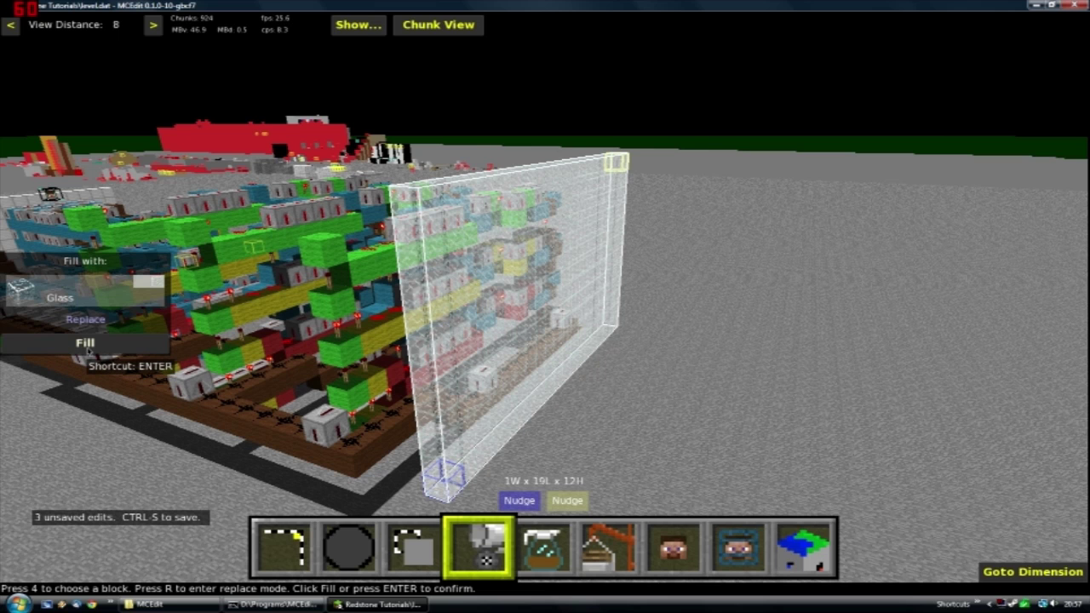
key("Return")
- Select an 8 x 7 block patch of open ground beyond the glass wall
right_click_drag(669, 371, 718, 428)
left_click(643, 376)
left_click_drag(643, 376, 679, 394)
left_click(731, 395)
right_click_drag(710, 361, 667, 311)
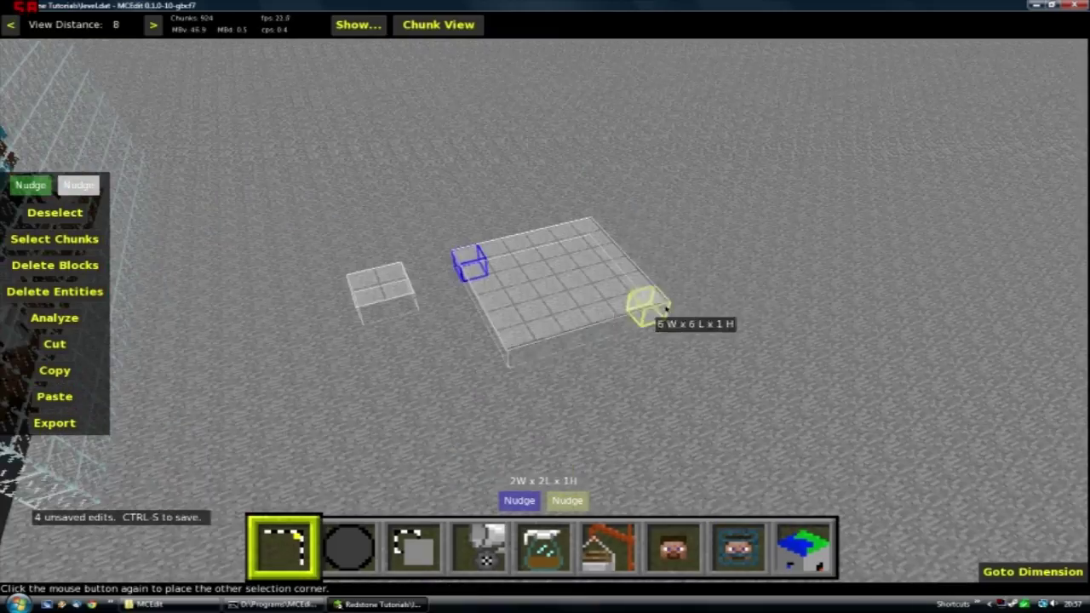
left_click(716, 312)
- Select the front brown wiring row, 18 blocks wide, from the last copy's outer corner to the original circuit
right_click_drag(505, 268, 544, 307)
key("s")
key("a")
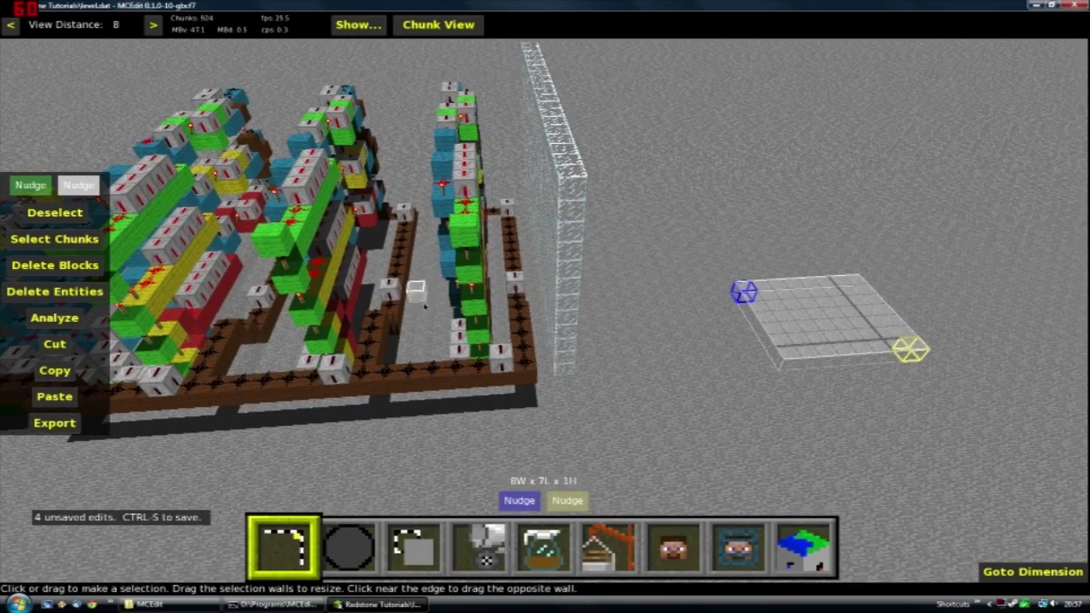
left_click(527, 384)
key("a")
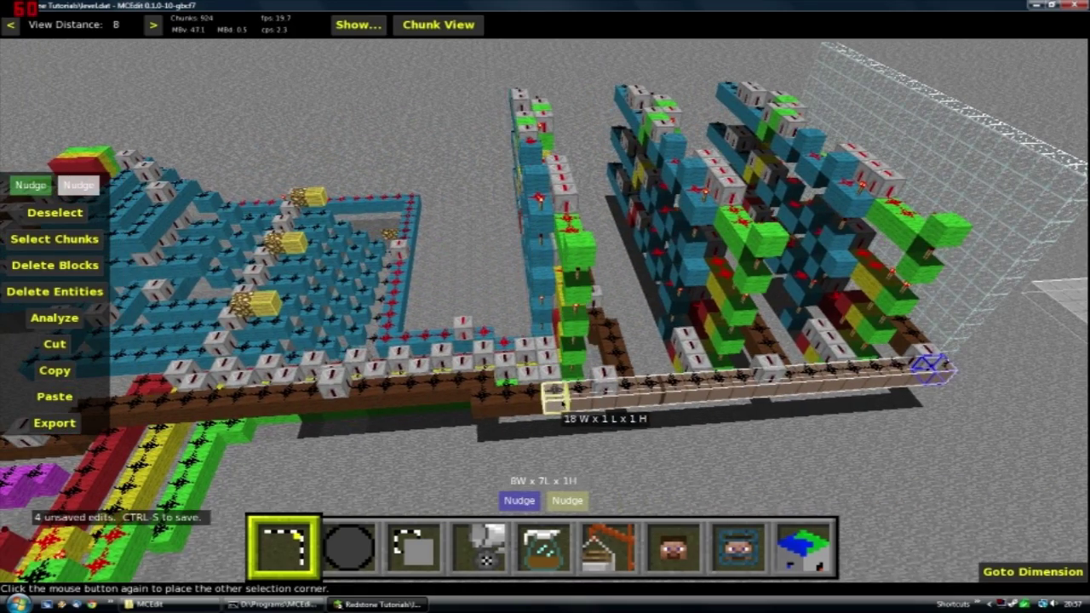
left_click(562, 403)
- Extend the wiring selection back across the three circuits and upward, making it 23 blocks long and 5 high
key("a")
right_click_drag(562, 403, 545, 307)
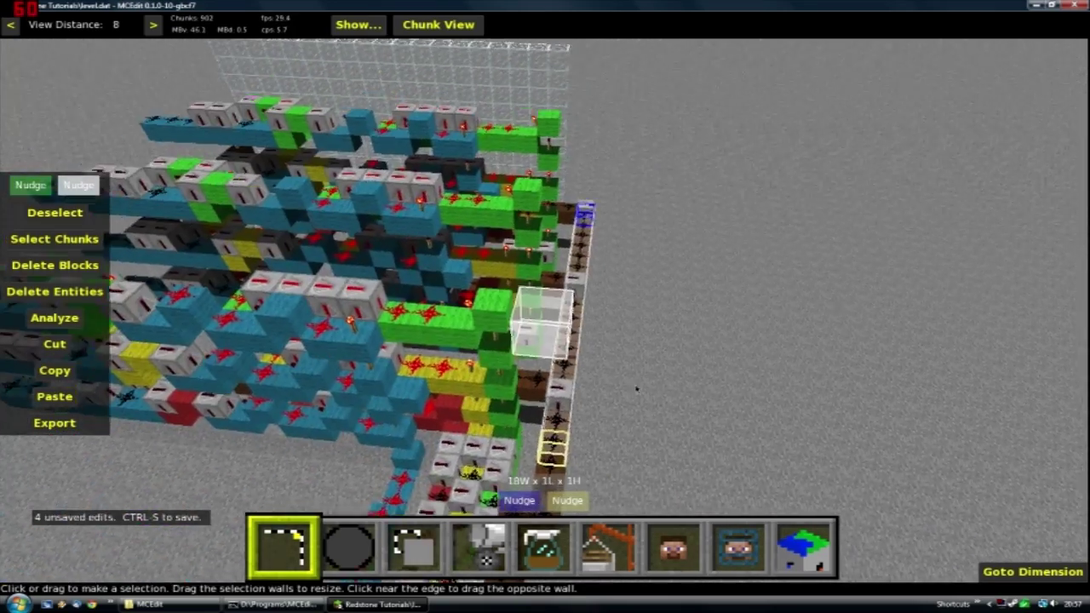
key("a")
key("a")
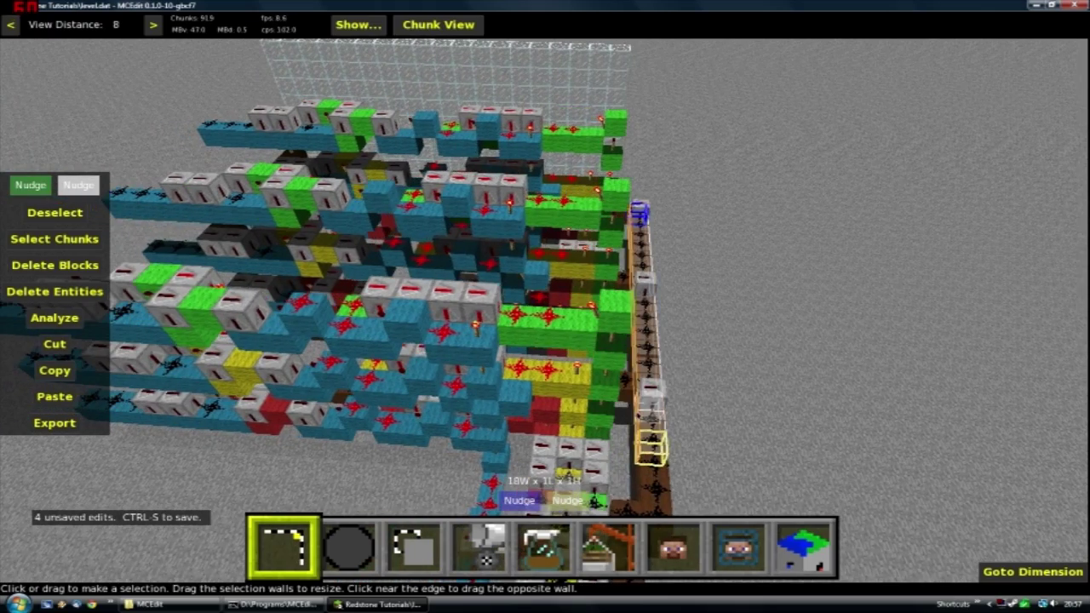
key("a")
left_click_drag(645, 414, 670, 403)
right_click_drag(670, 403, 544, 306)
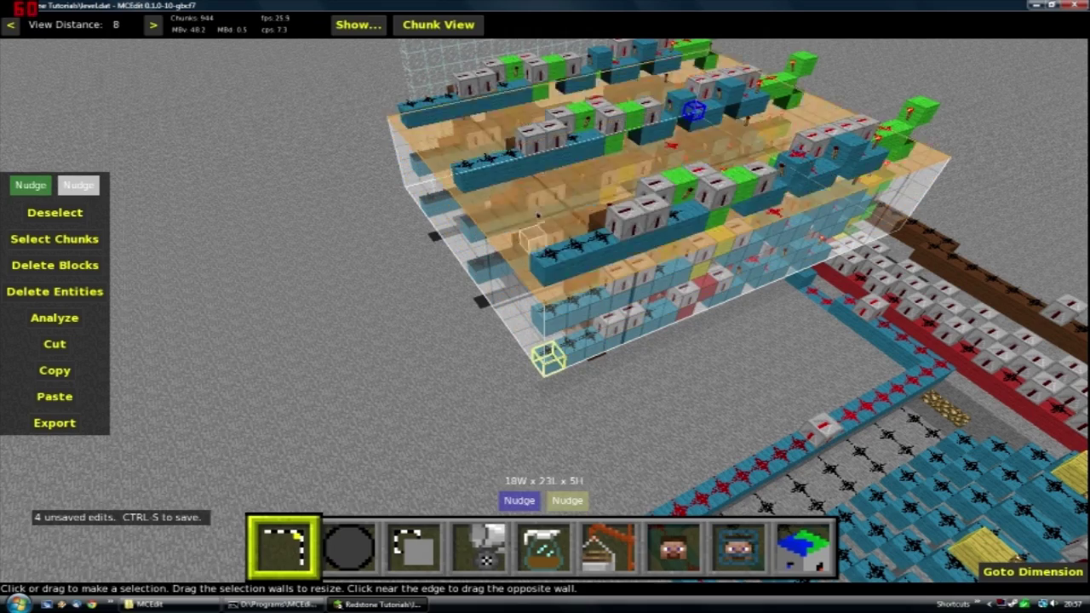
- Extend the selection above and below the three circuits, making it 18 x 23 blocks and 11 high
left_click_drag(538, 214, 546, 187)
right_click(545, 186)
key("w")
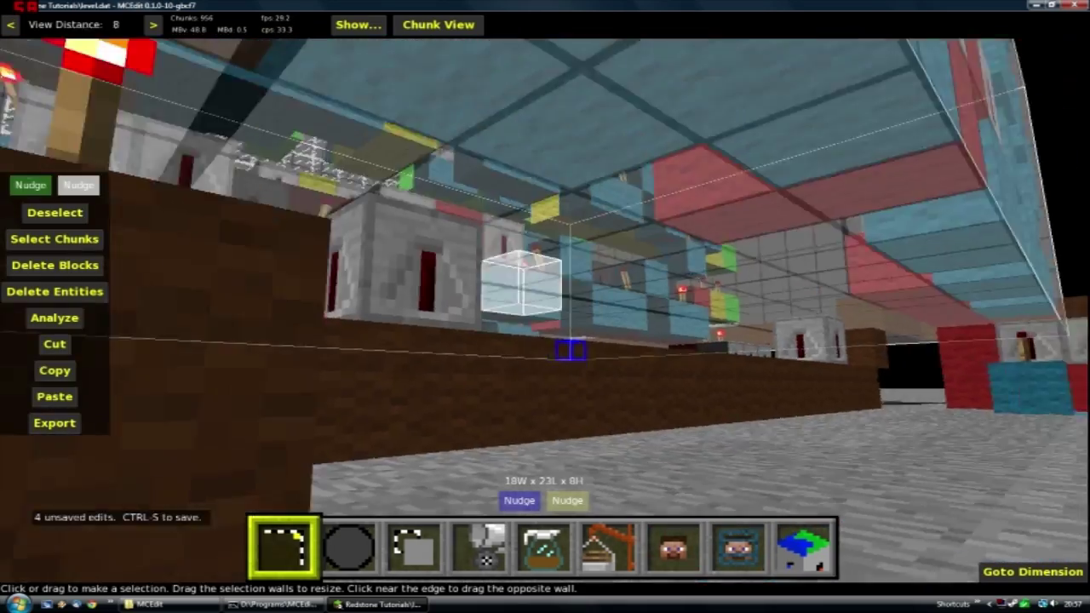
key("s")
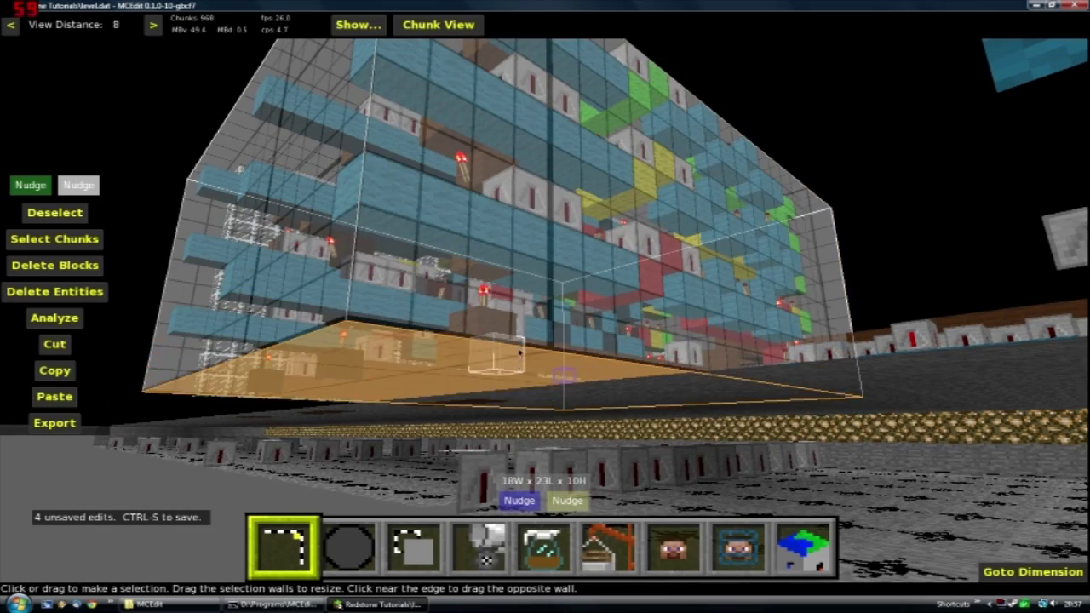
right_click(545, 418)
key("w")
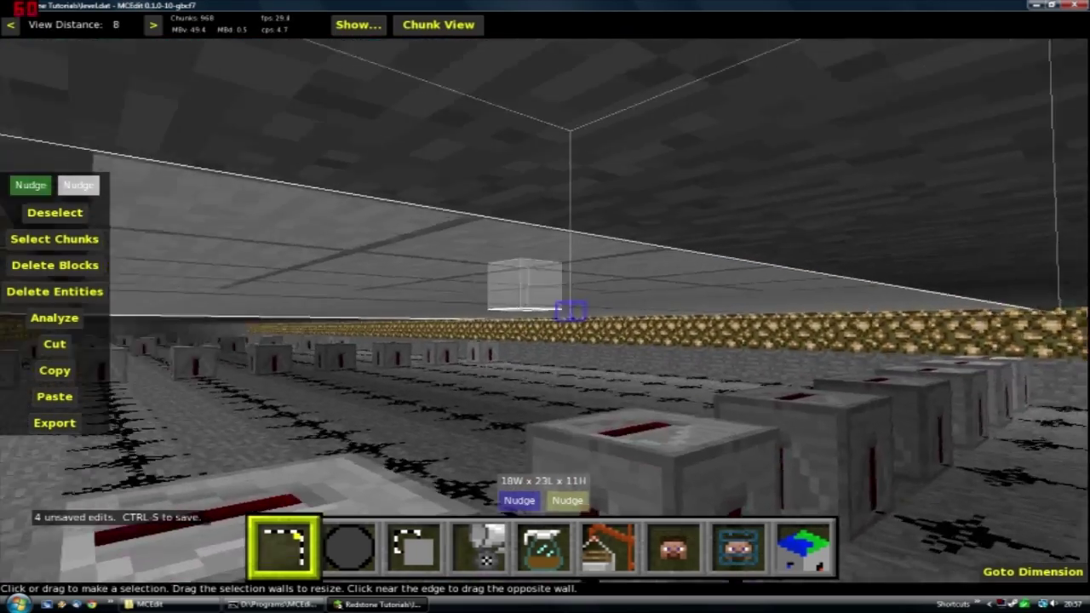
- Clone the three selected circuits to the far side of the glass wall with an offset of -21 along the width
key("w")
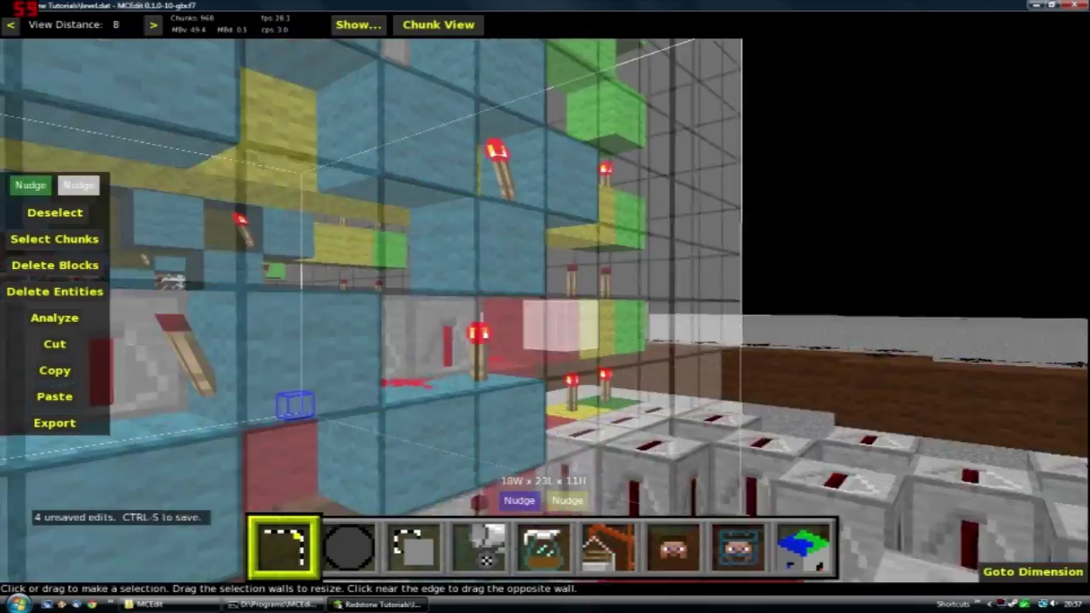
key("s")
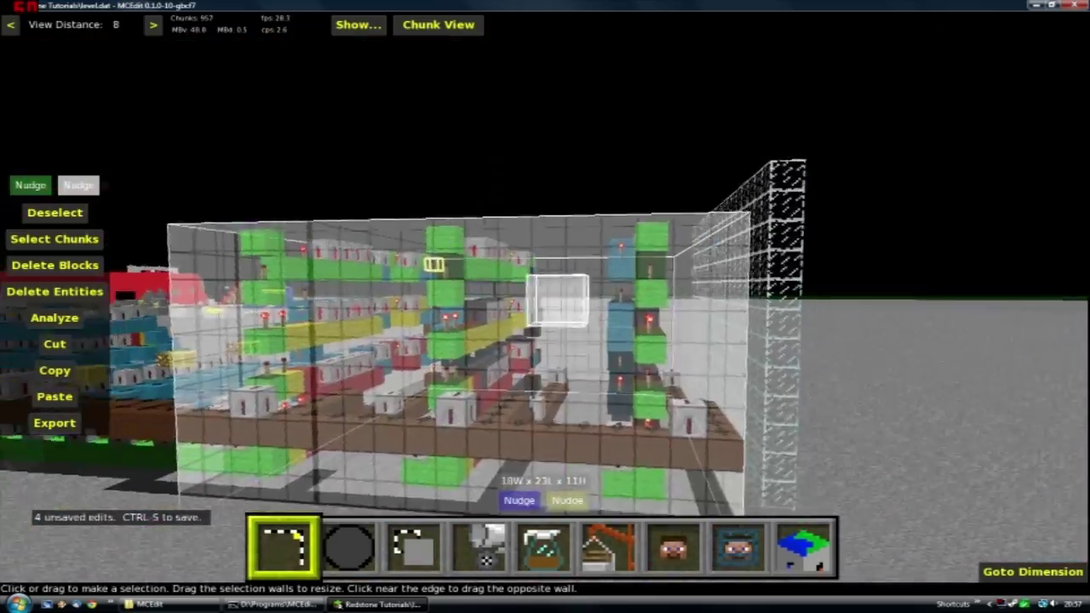
key("w")
key("s")
key("s")
right_click(546, 418)
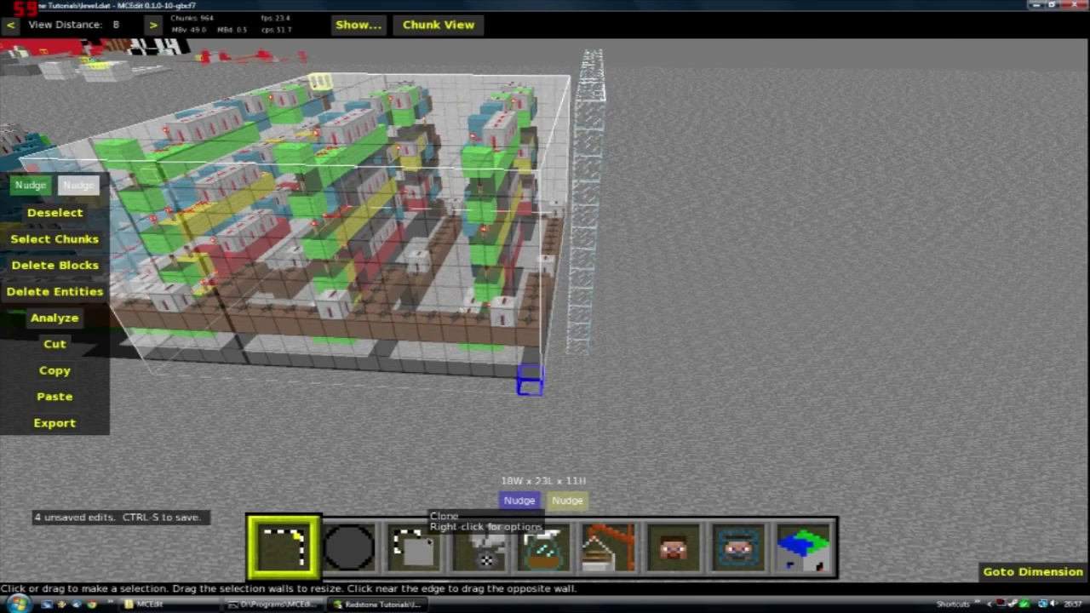
left_click(422, 540)
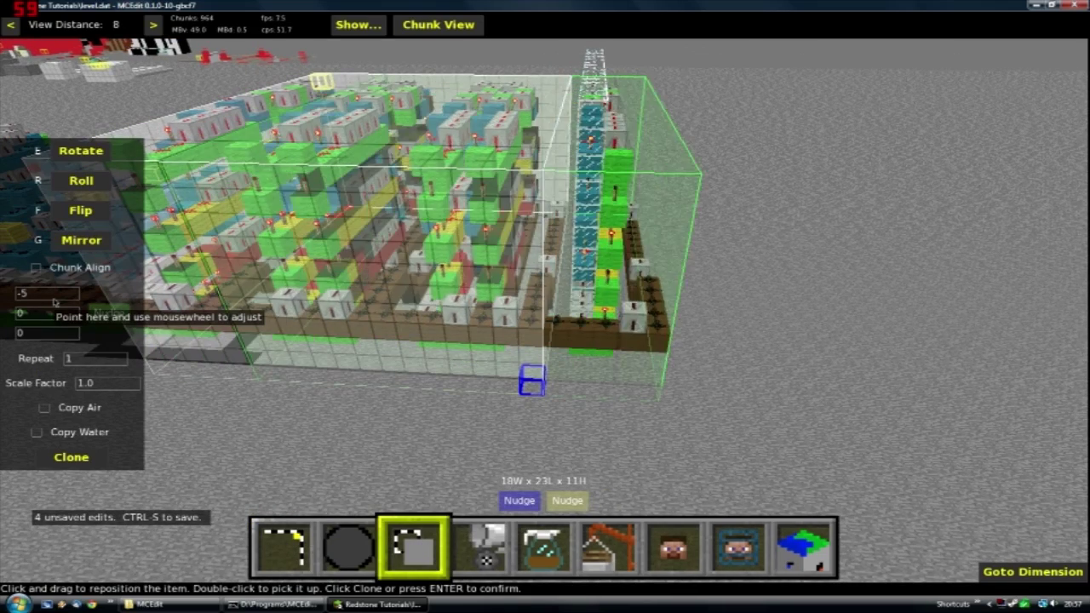
scroll(54, 301, "down", 15)
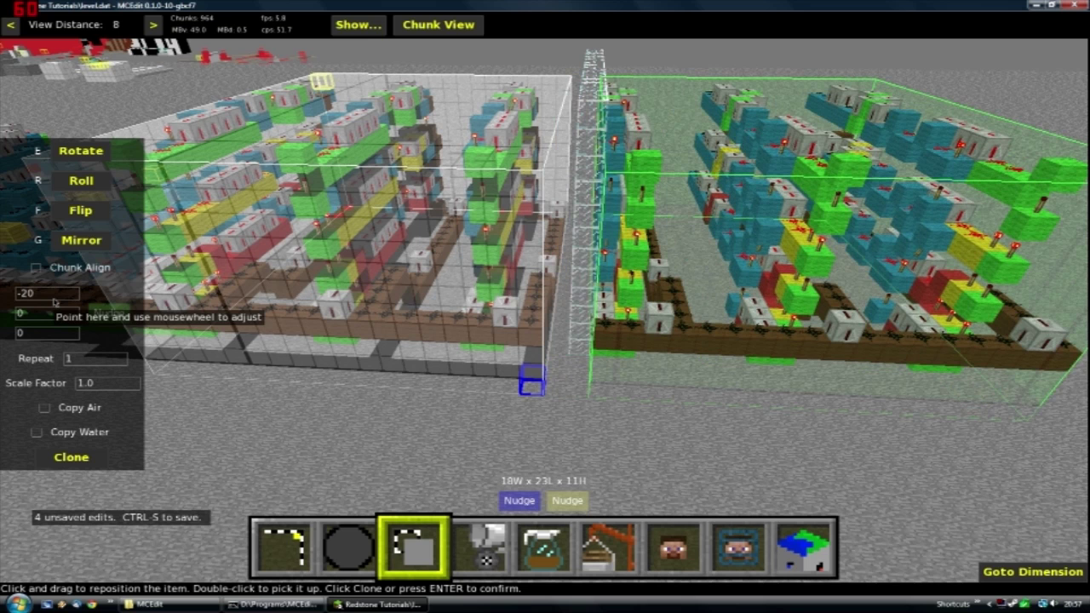
scroll(54, 302, "down", 1)
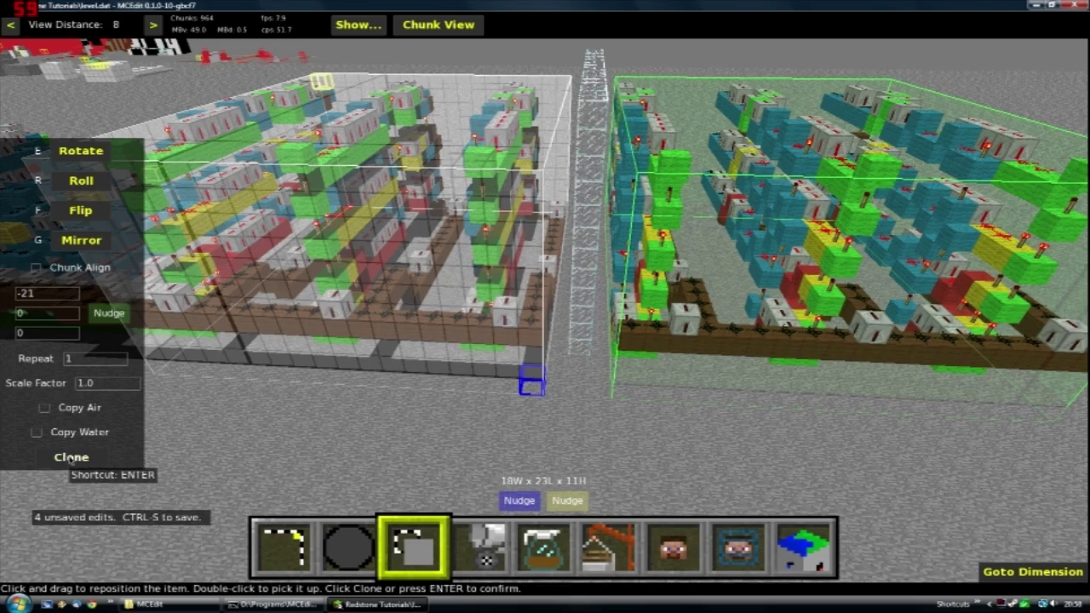
left_click(71, 458)
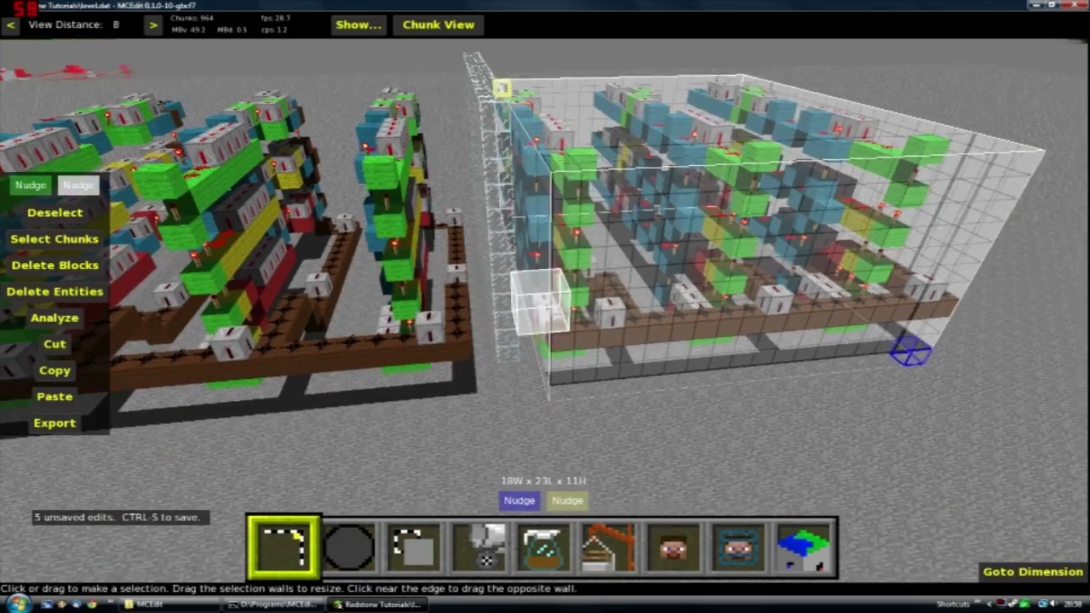
- Select a front brown wiring stretch near the glass wall, 4 blocks wide, 1 long and 2 high
right_click_drag(542, 303, 474, 348)
left_click(471, 354)
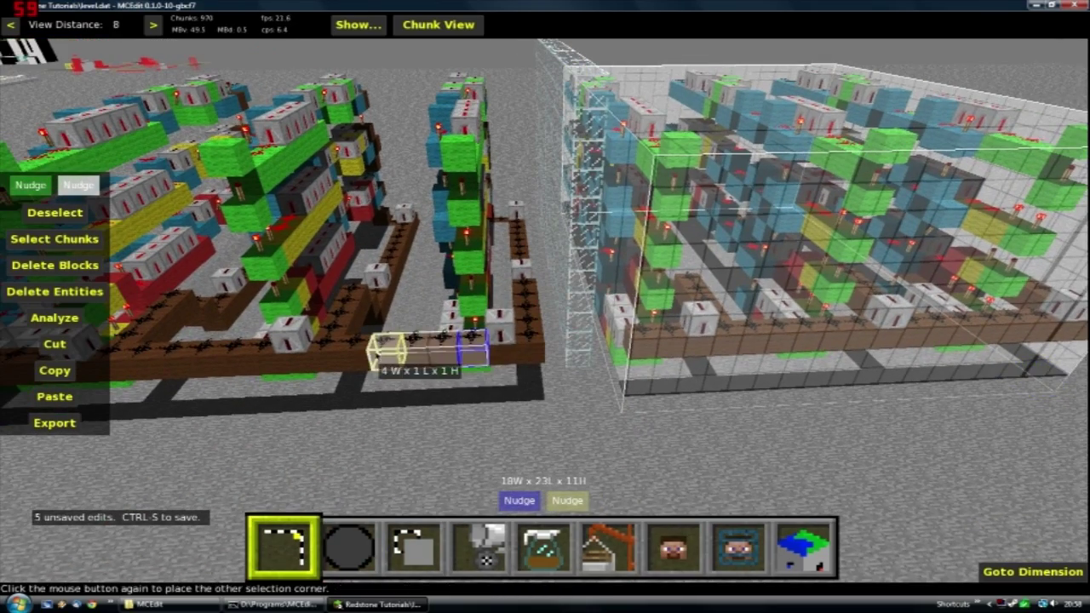
left_click(472, 348)
left_click_drag(409, 338, 408, 318)
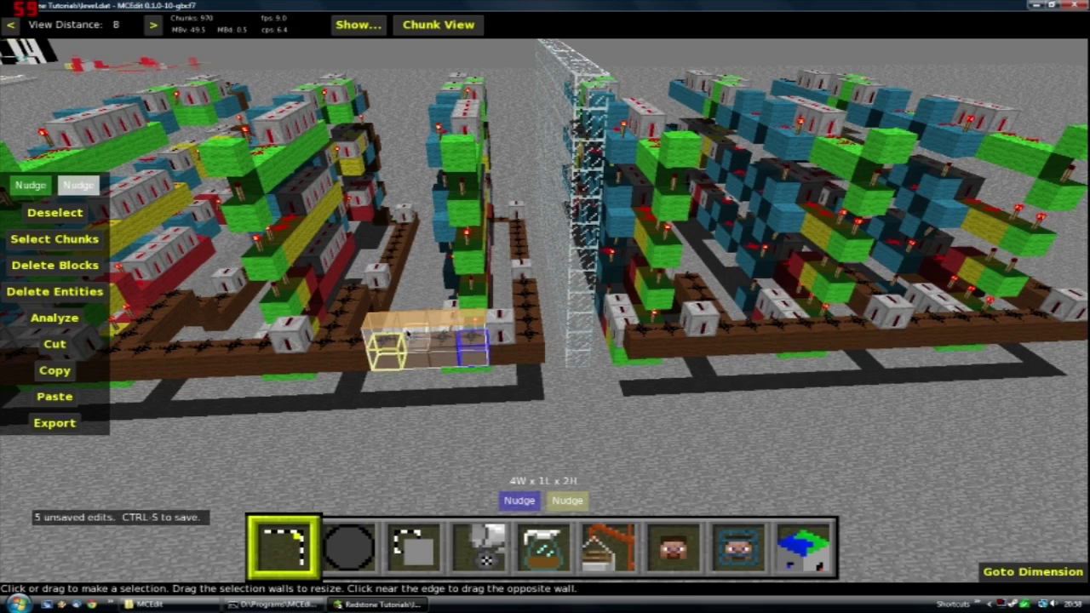
- Clone the wiring stretch across the gap under the glass wall with an offset of -6 along the width
key("d")
left_click(417, 539)
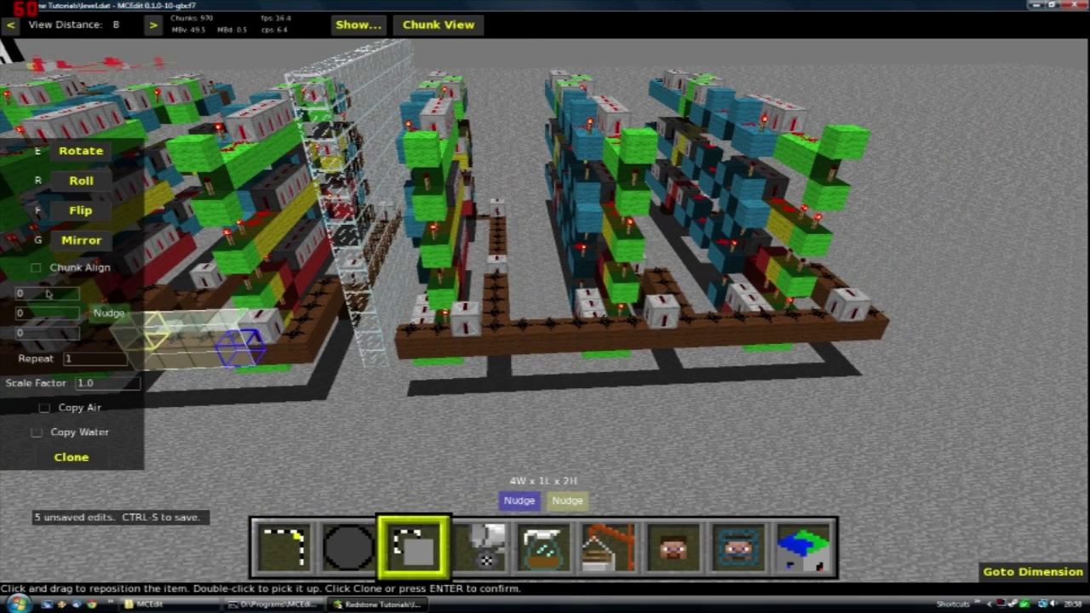
scroll(46, 291, "down", 6)
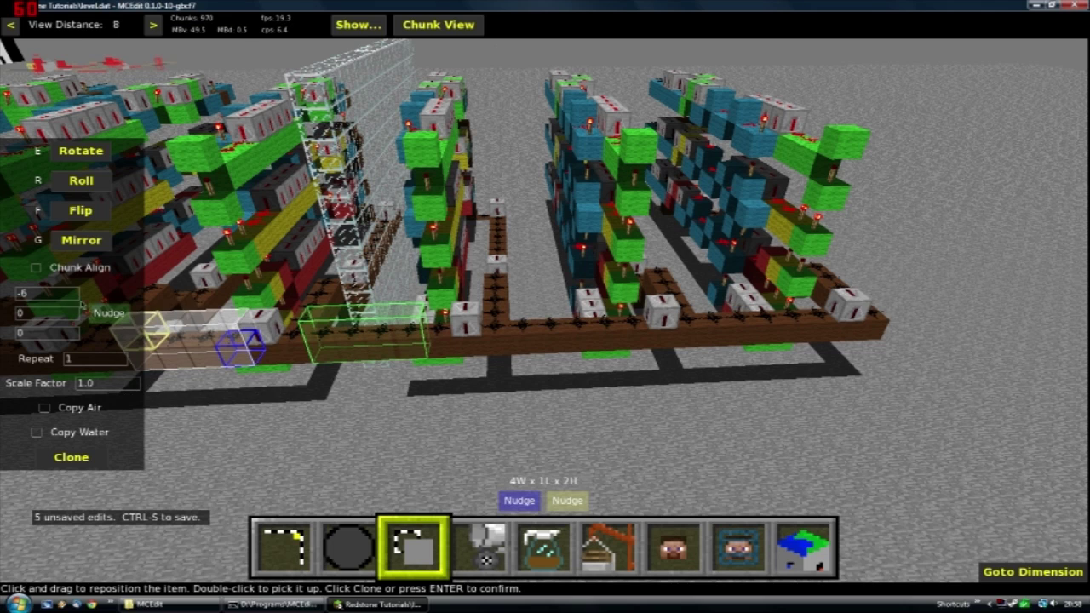
scroll(61, 299, "up", 1)
scroll(61, 300, "down", 2)
scroll(61, 300, "up", 1)
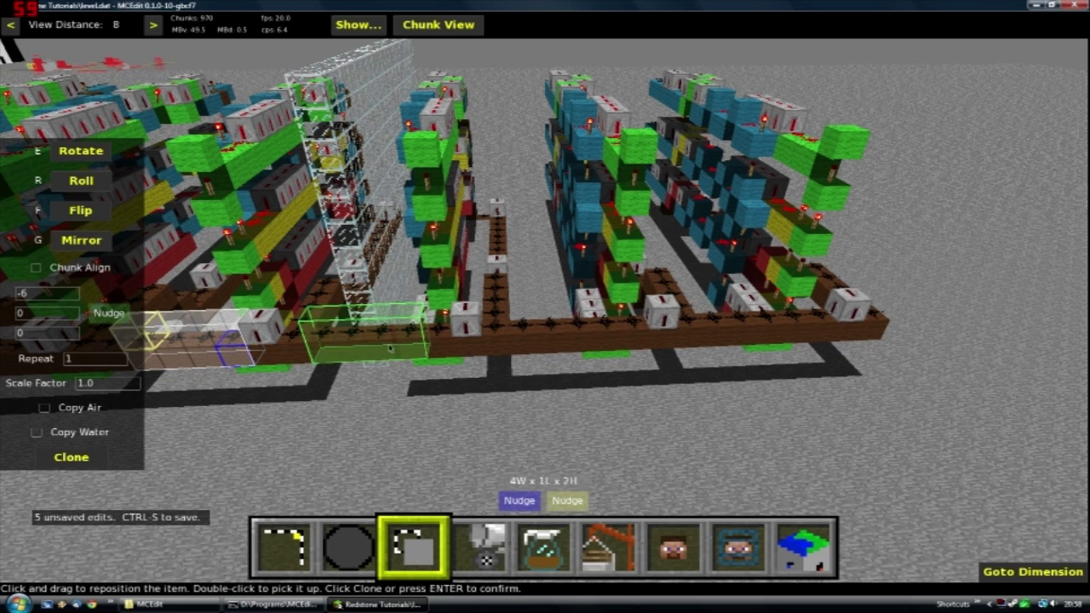
left_click(77, 466)
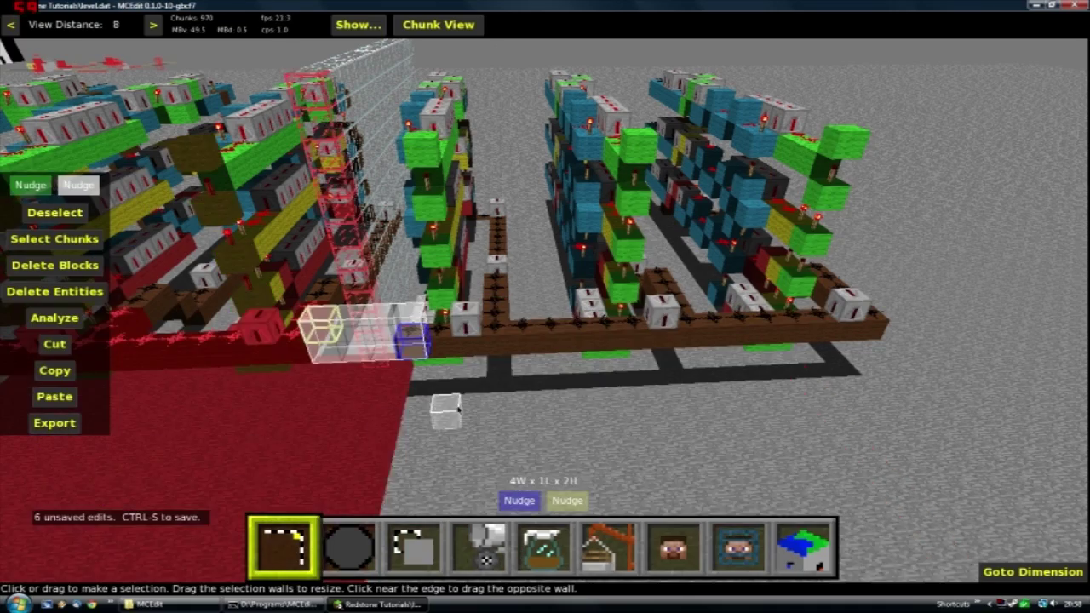
- Examine the joined front wiring and the circuits on both sides of the glass wall
right_click(500, 376)
key("a")
key("w")
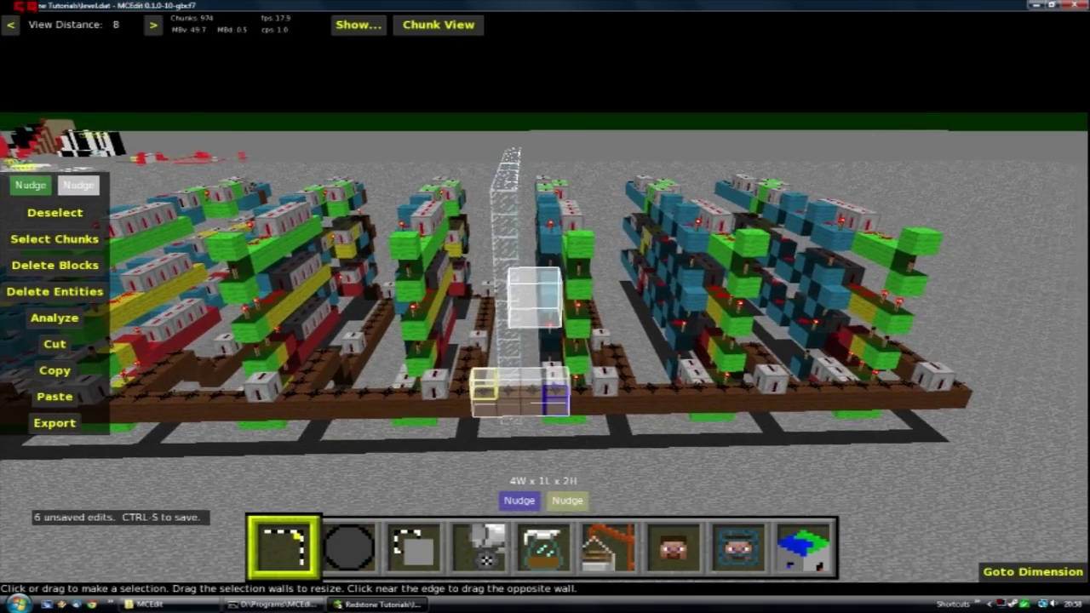
key("w")
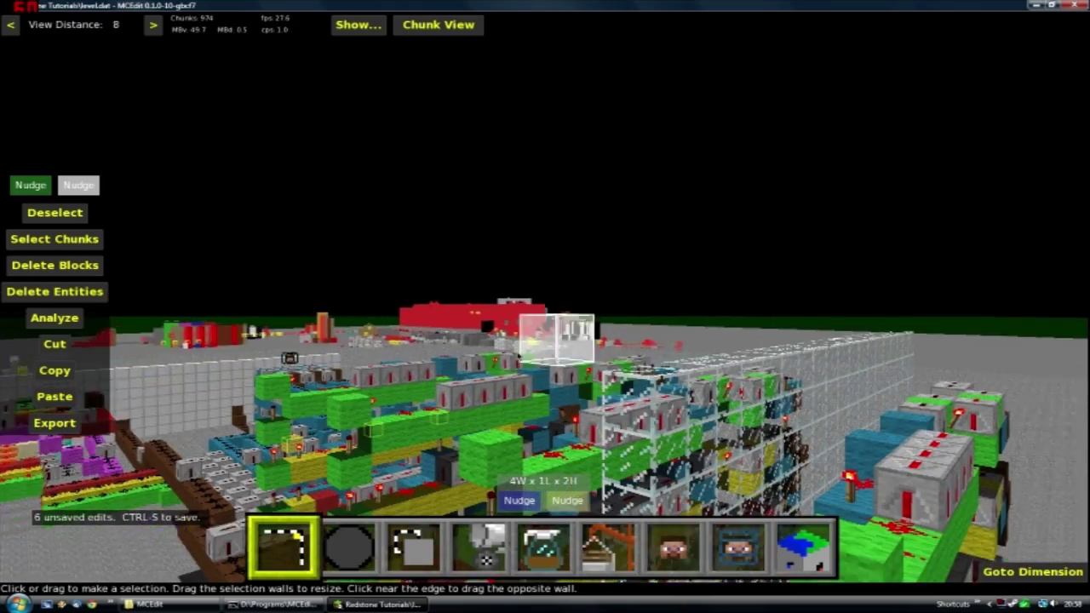
right_click(611, 377)
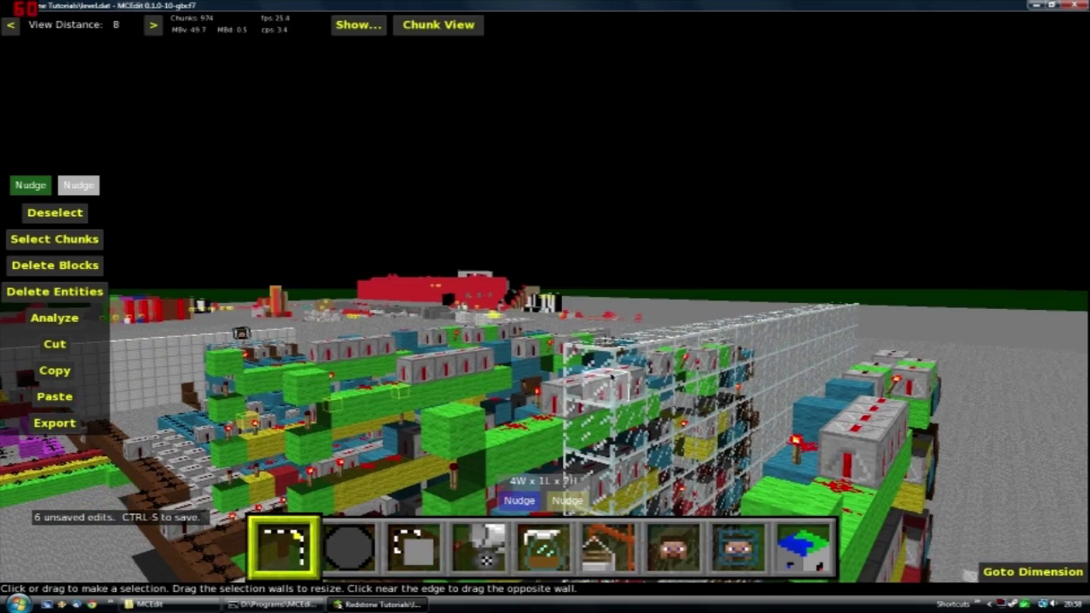
right_click(615, 369)
key("s")
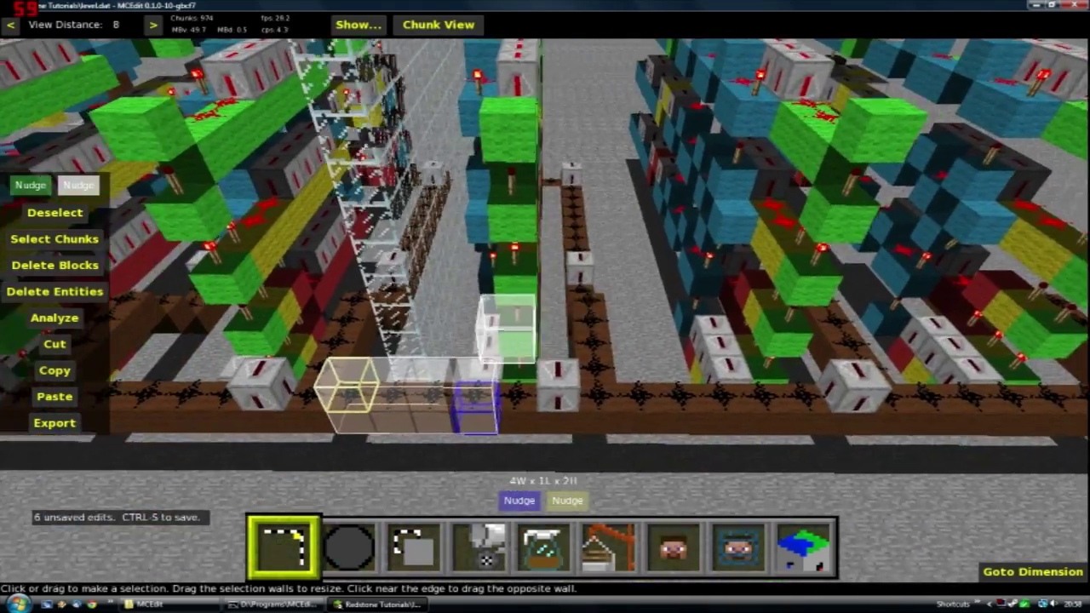
right_click(619, 385)
left_click(614, 397)
key("a")
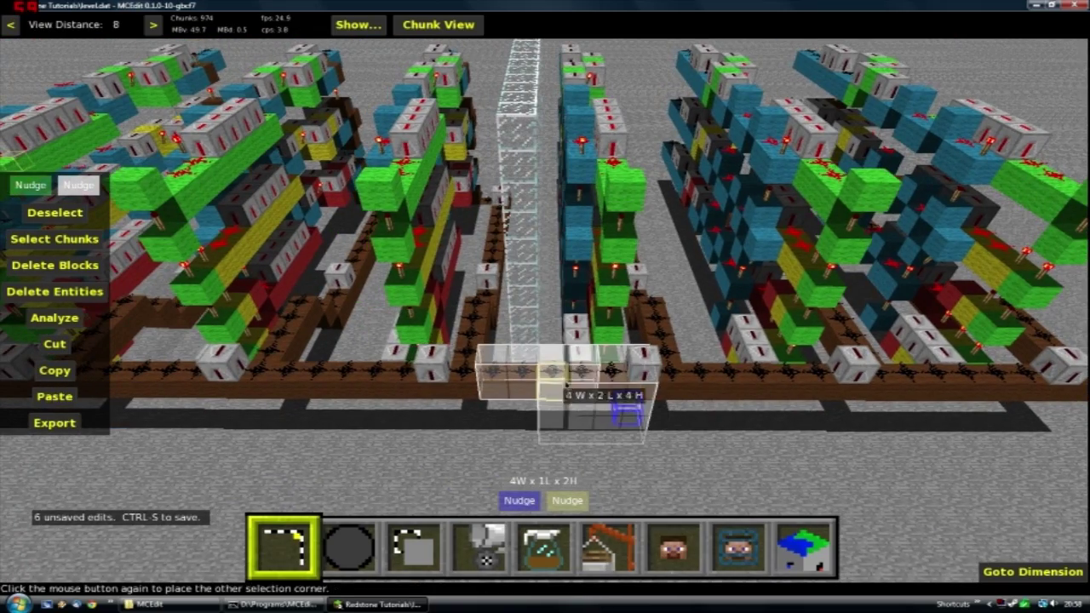
left_click(565, 385)
- Select the cloned half from the glass wall to its outer wiring, 20 x 23 blocks and 10 high
left_click(524, 396)
right_click(525, 396)
key("d")
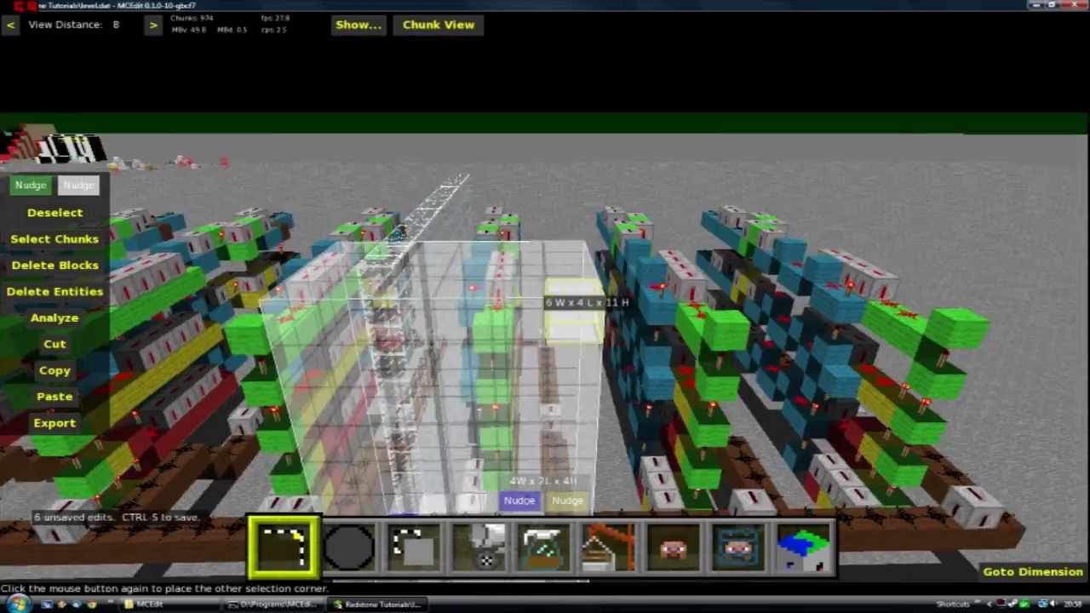
key("s")
right_click(549, 358)
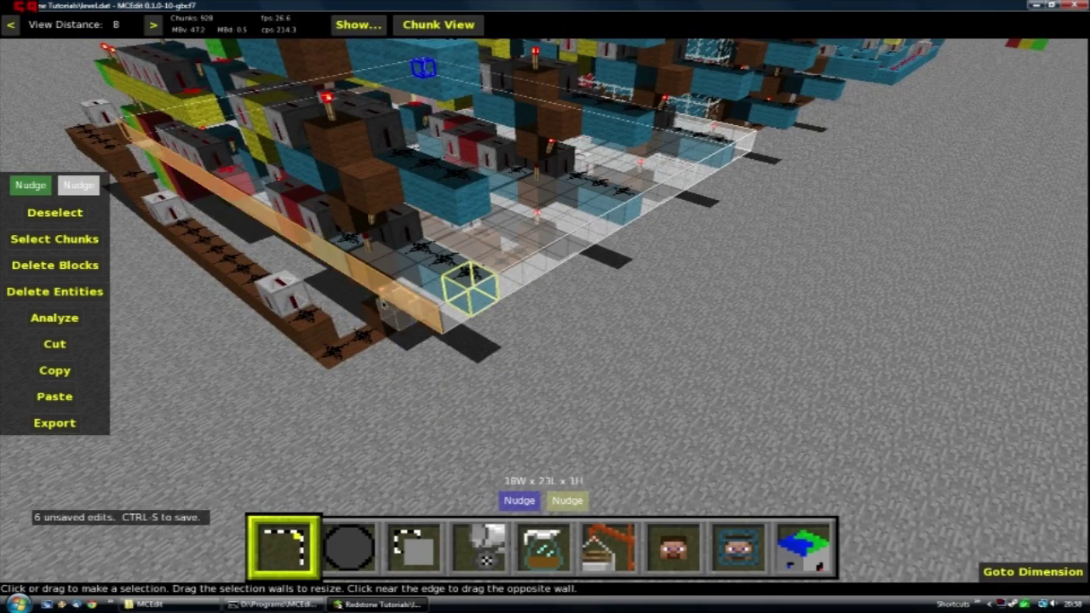
left_click_drag(383, 303, 329, 315)
key("s")
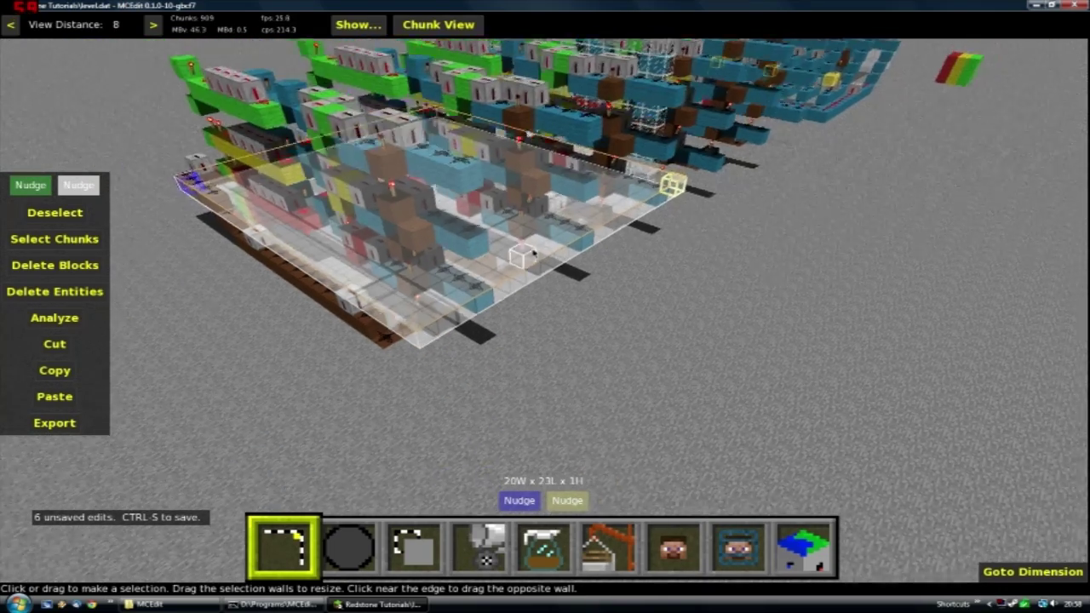
left_click_drag(533, 250, 522, 118)
key("s")
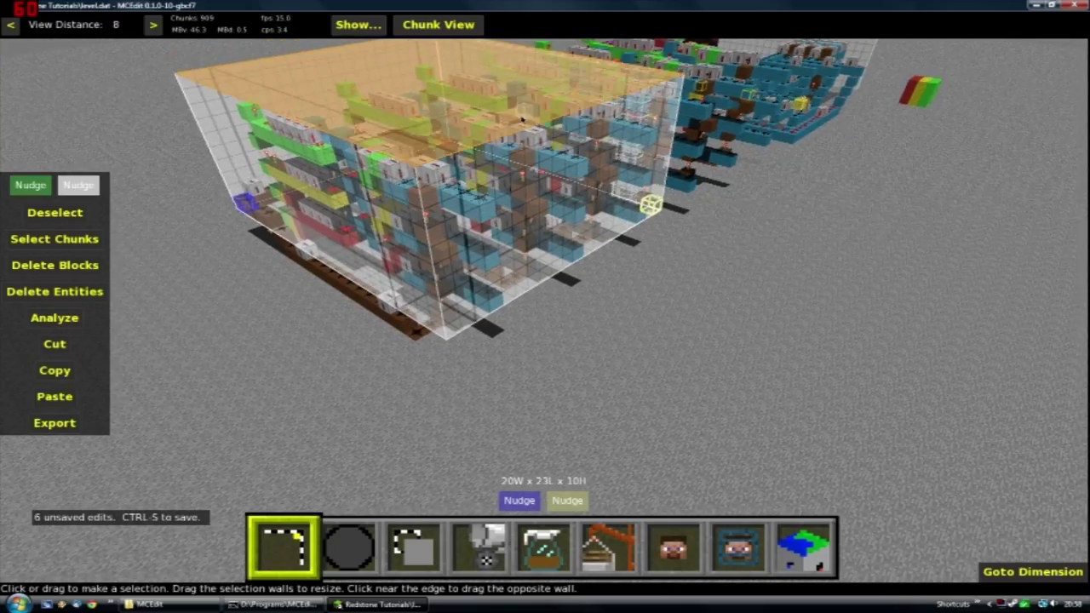
- Extend the selection downward past the circuits' lowest blocks, making it 13 blocks high
right_click(522, 119)
key("w")
key("a")
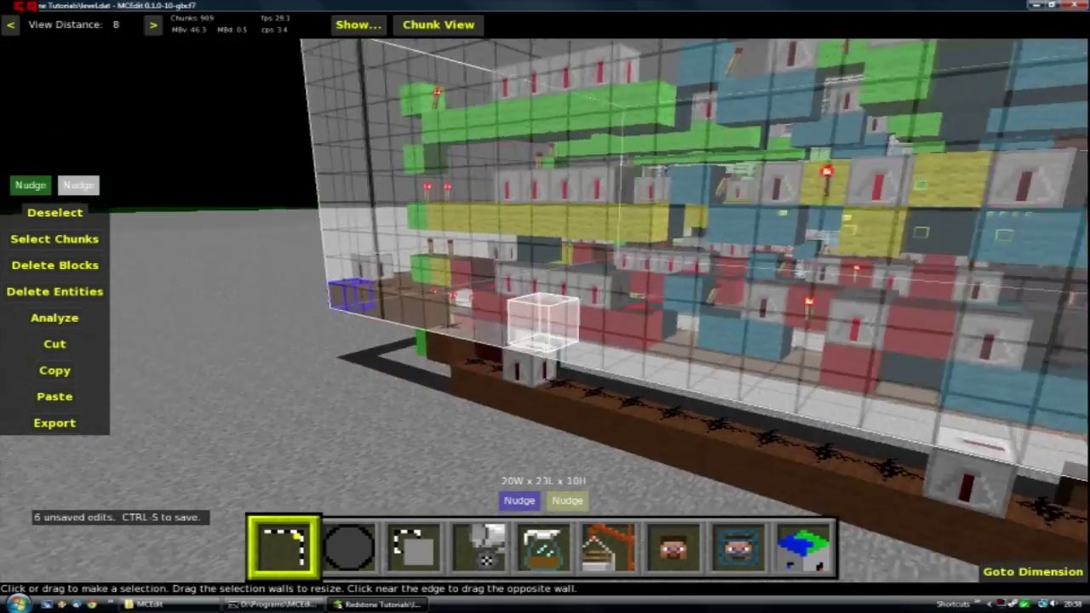
key("w")
key("a")
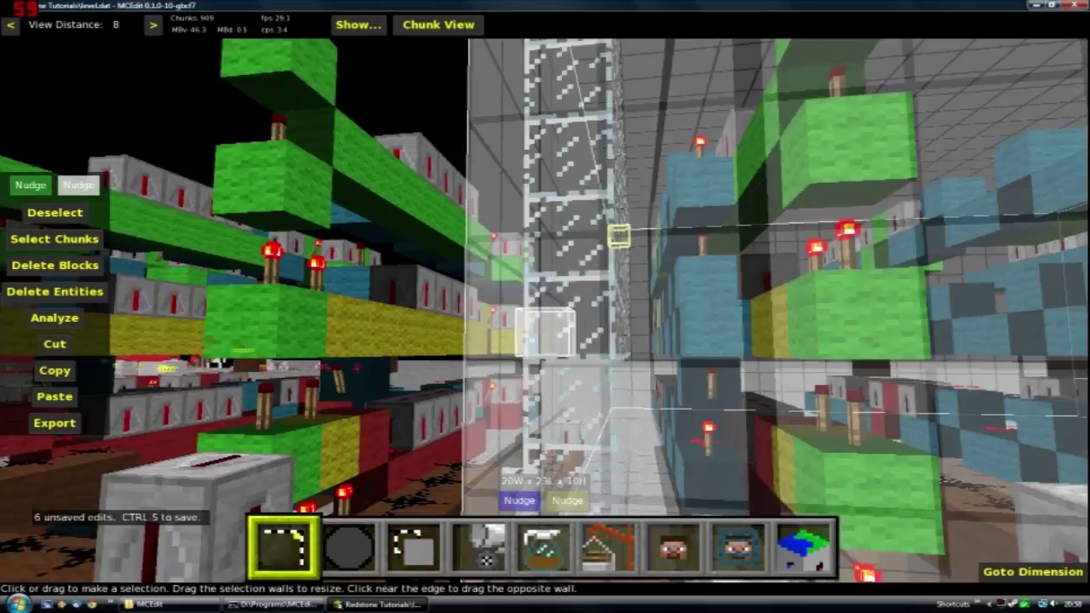
right_click(627, 128)
right_click(478, 275)
key("w")
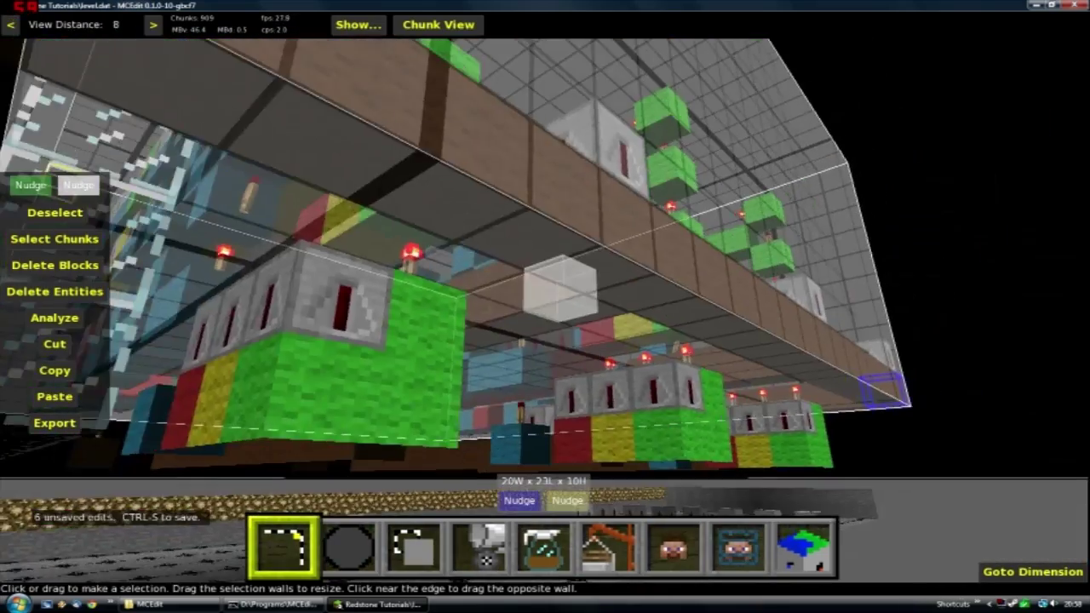
key("s")
right_click(542, 293)
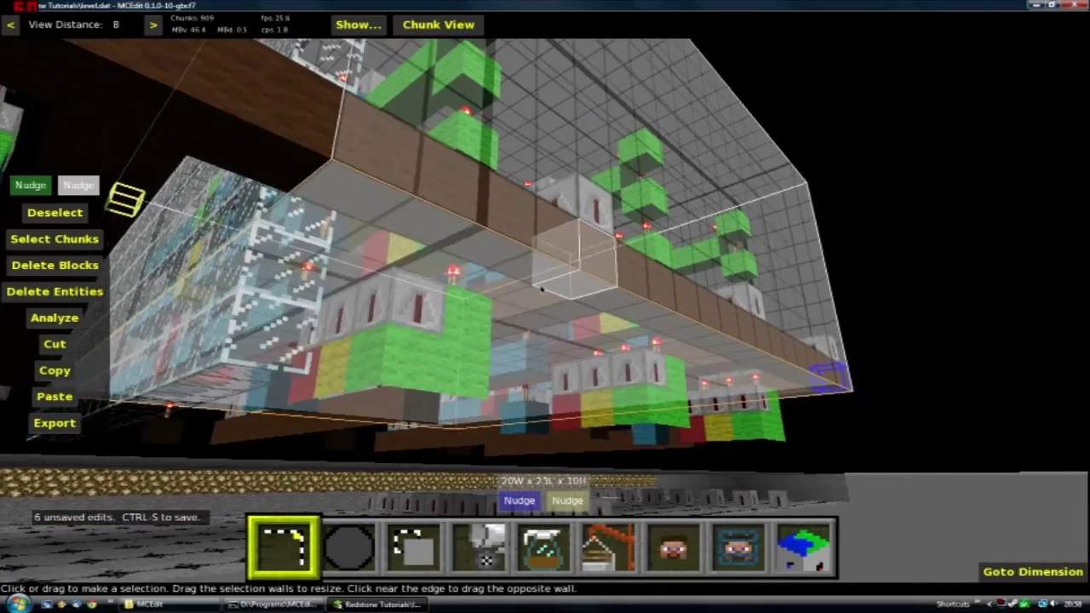
left_click_drag(540, 294, 536, 444)
right_click(536, 444)
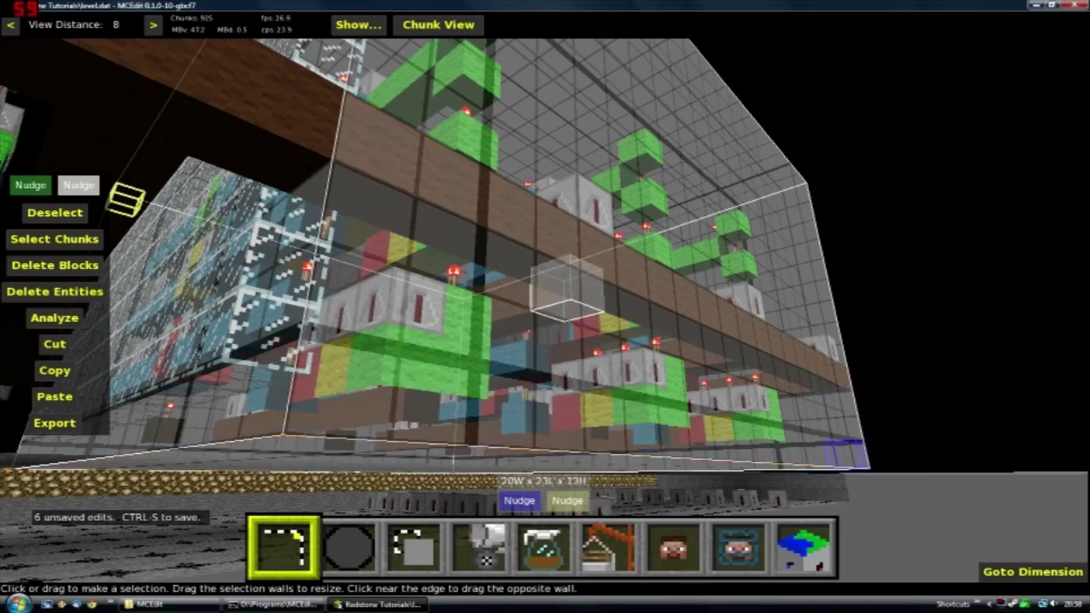
- Clone the selected half with its glass wall, using an offset of -21 along the width
key("w")
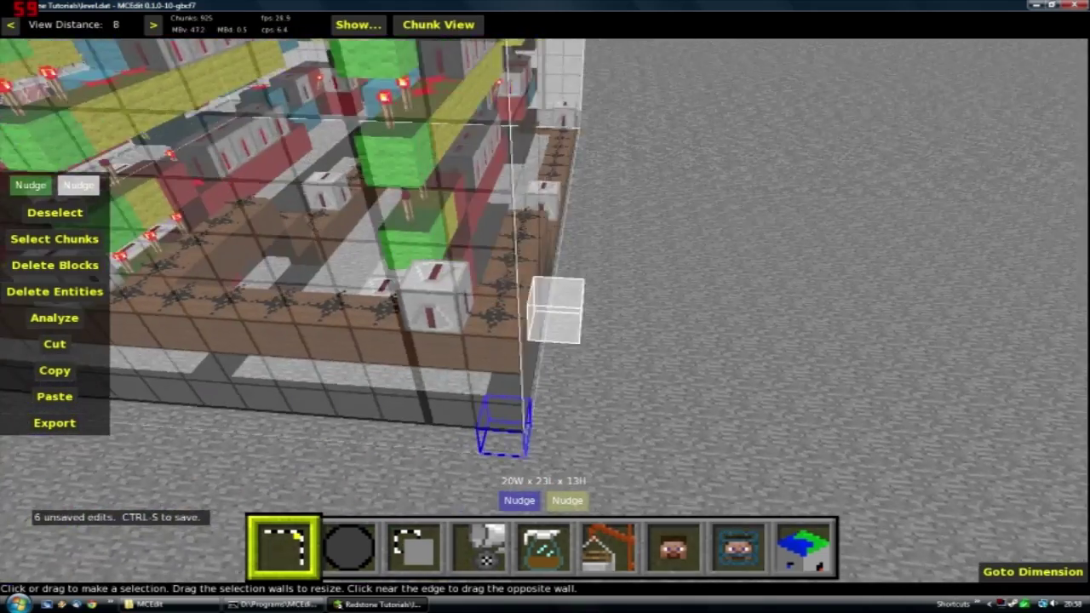
key("s")
right_click(545, 307)
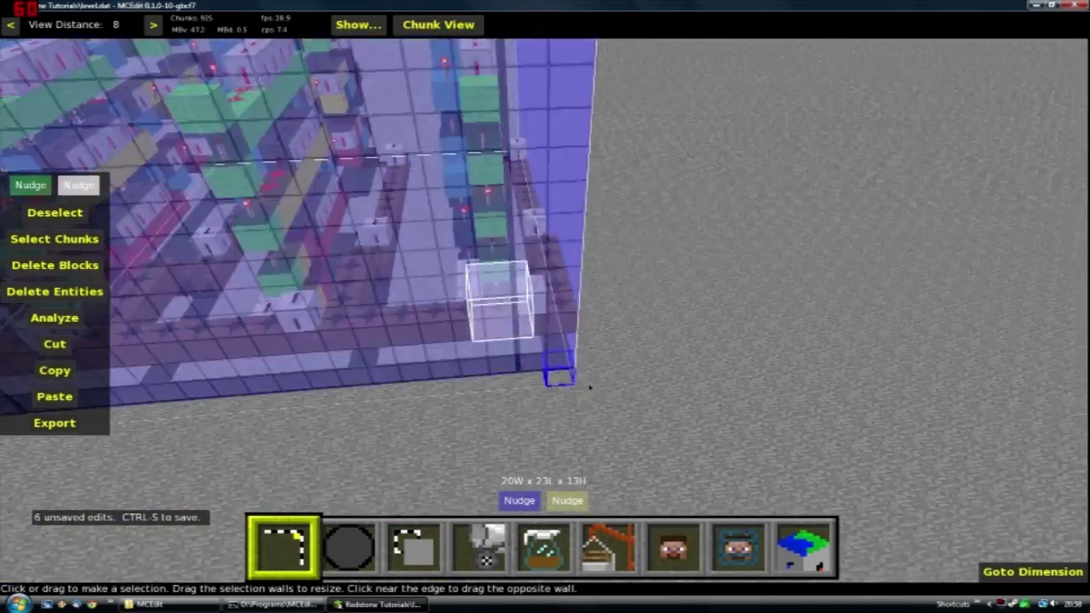
left_click(414, 544)
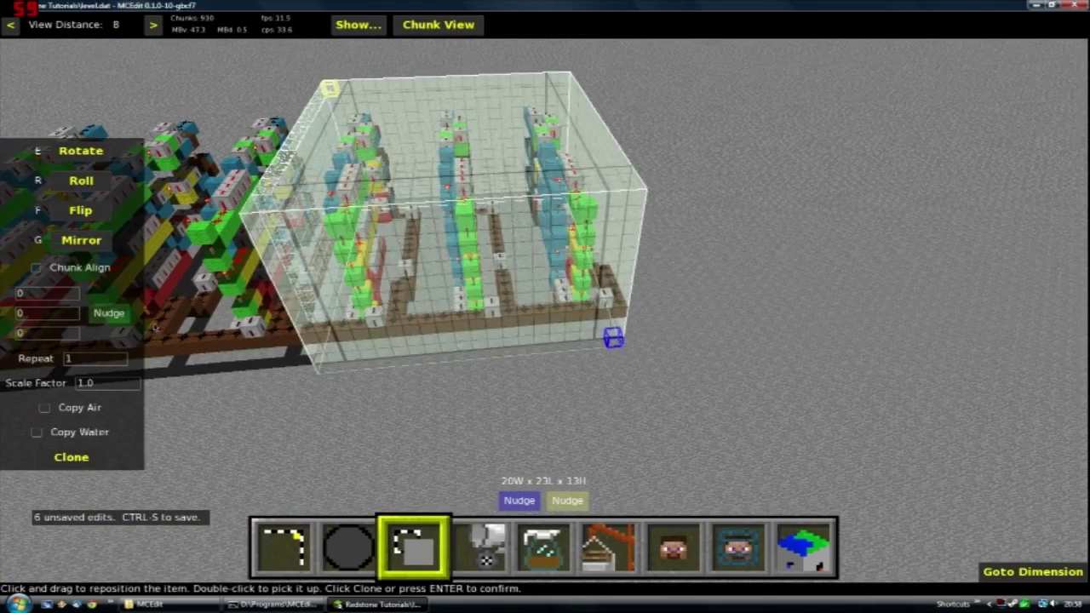
scroll(47, 294, "down", 15)
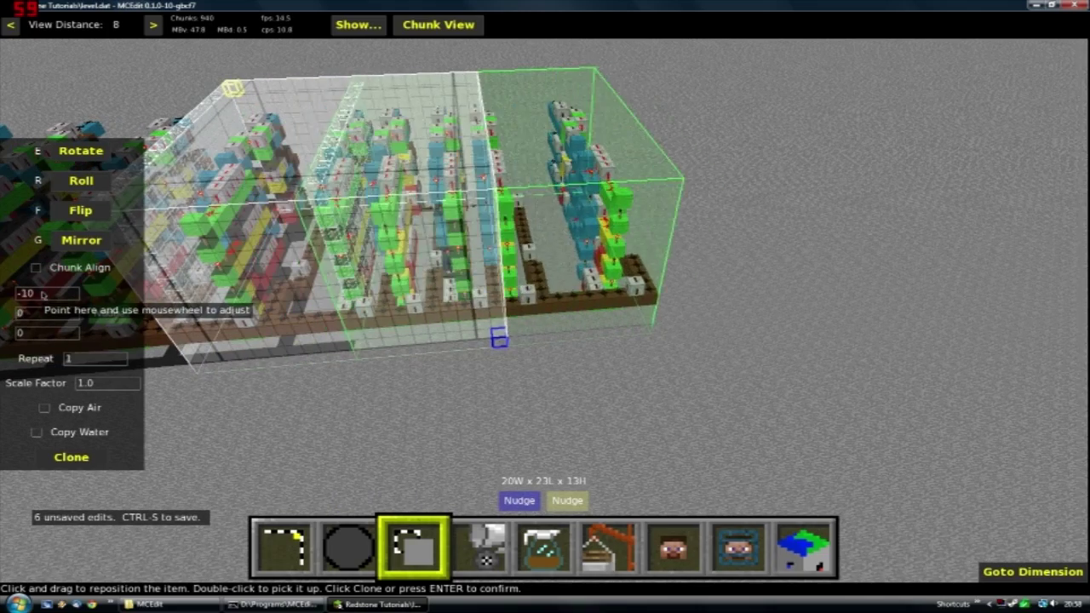
scroll(47, 294, "down", 5)
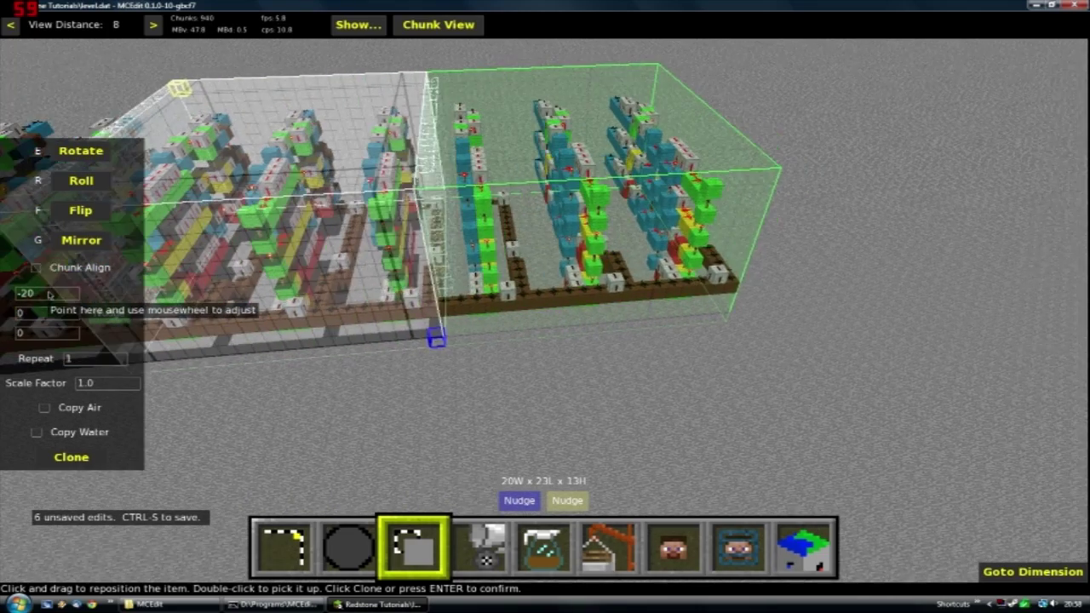
scroll(49, 294, "down", 1)
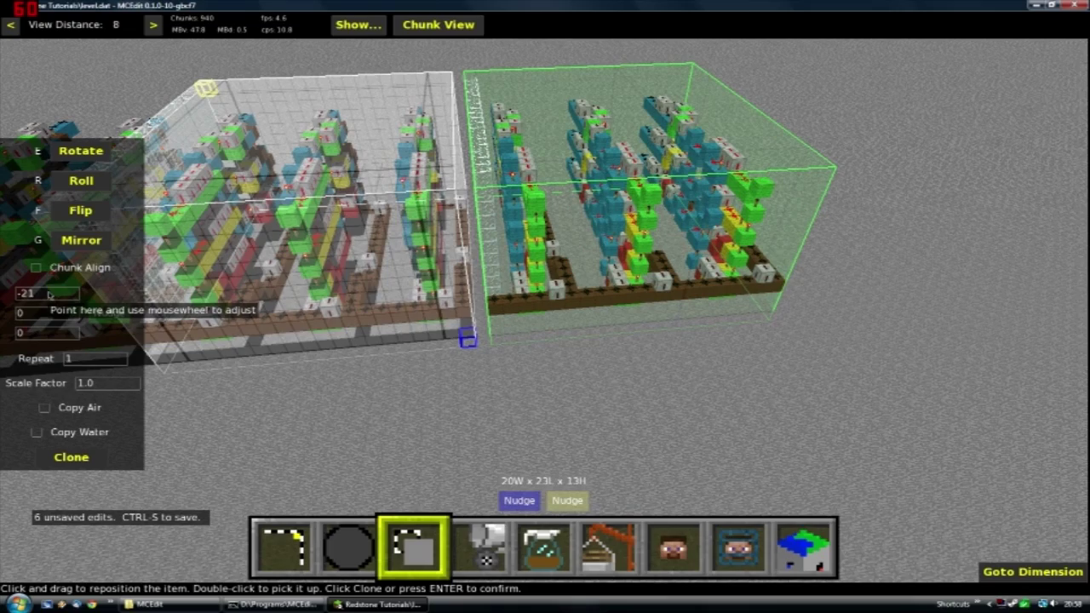
left_click(72, 458)
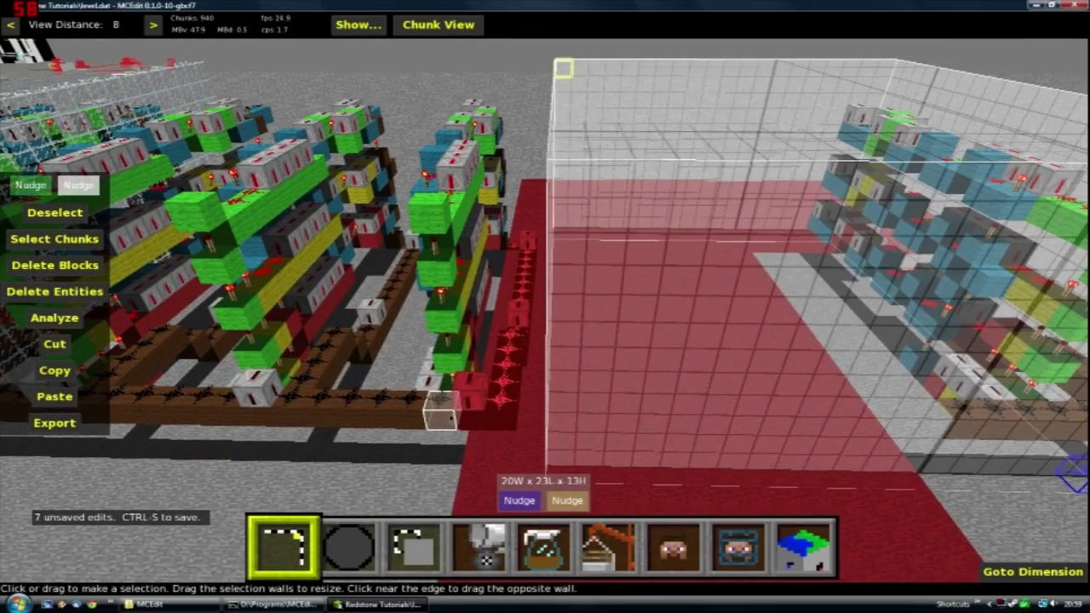
- Select a 2 x 1 block, 2 high piece of the front wiring and clone it into the gap beside the new glass wall
left_click_drag(440, 414, 440, 413)
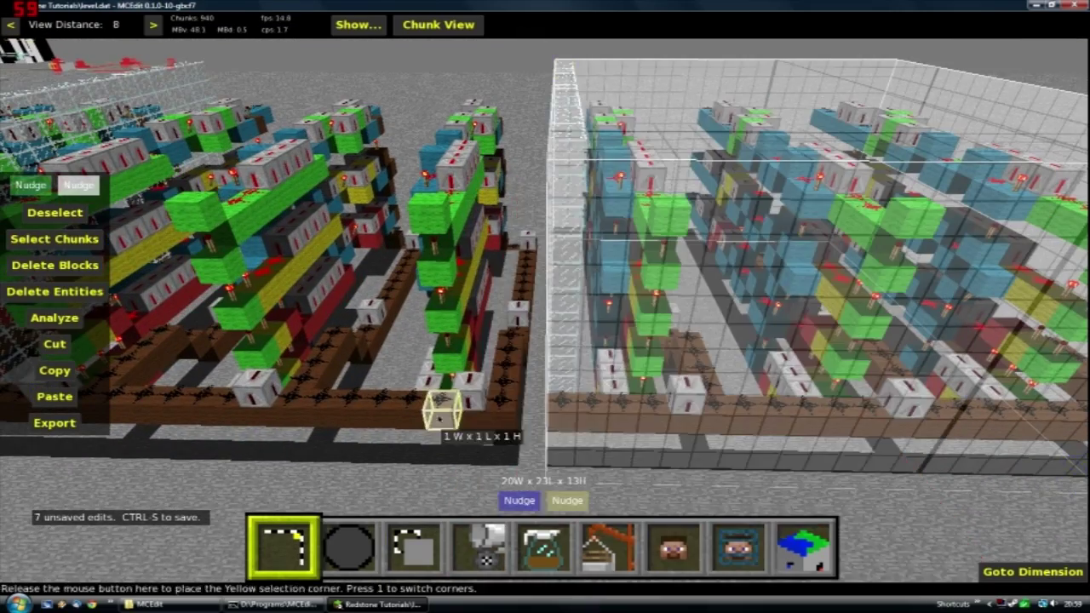
left_click(442, 408)
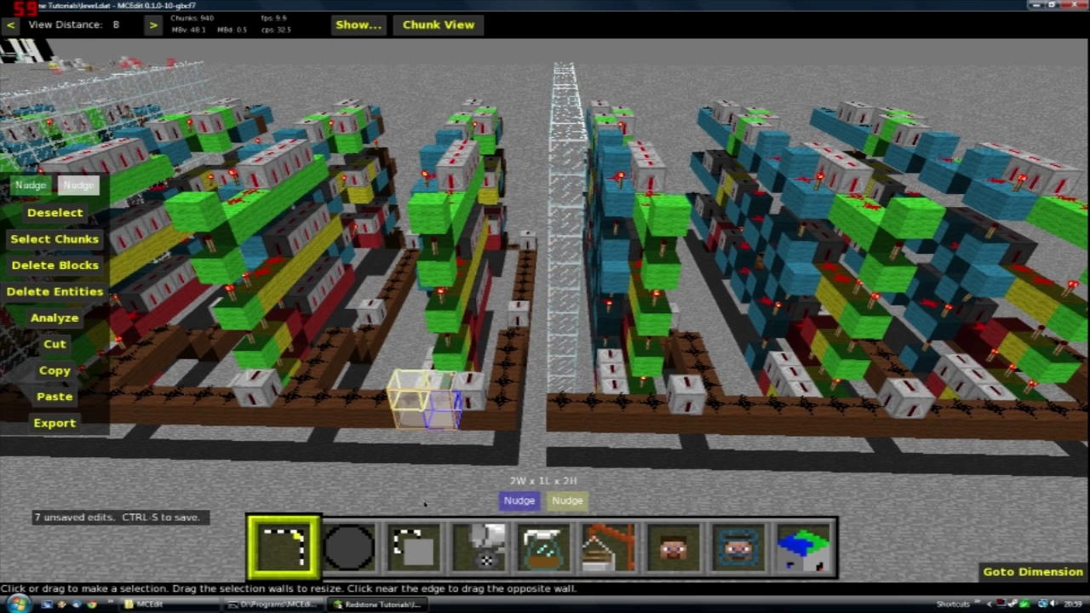
left_click(414, 546)
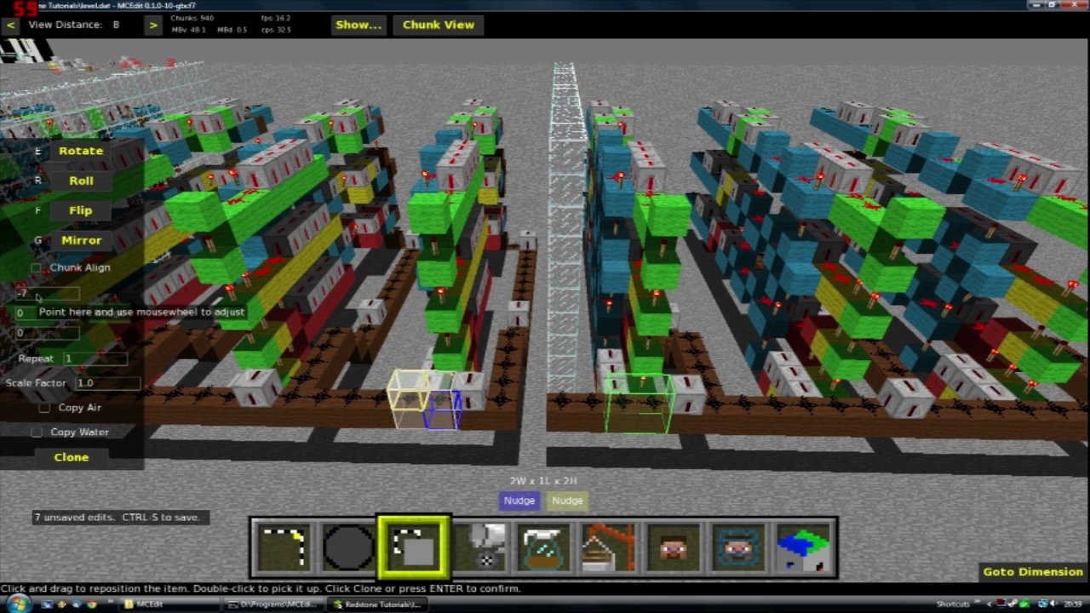
left_click(71, 457)
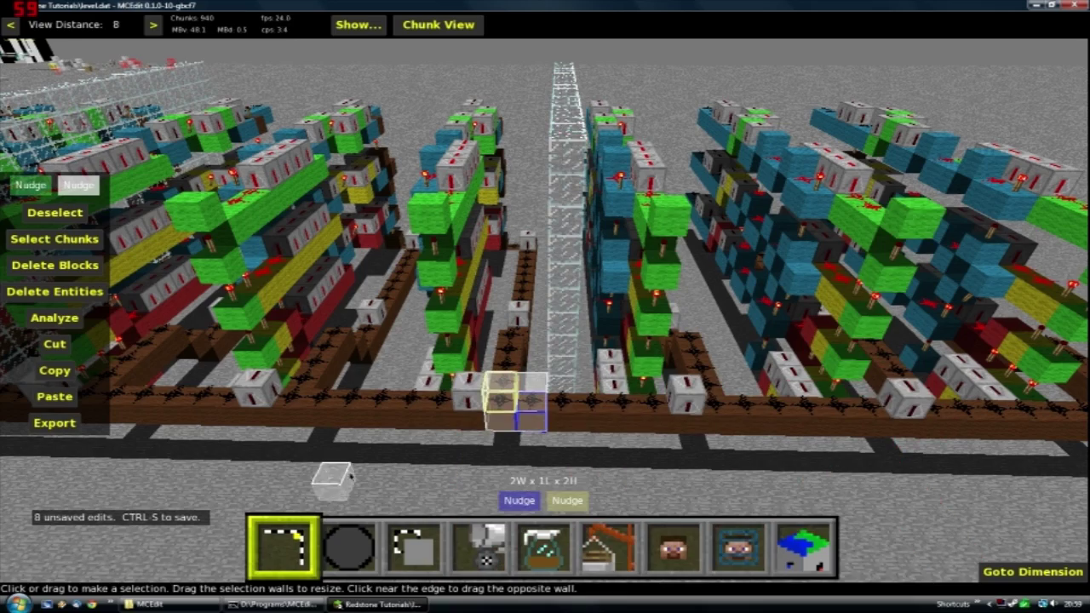
- Examine the extended row from the front, back and underneath, including the colored blocks at the foot of the circuits
right_click_drag(119, 509, 338, 425)
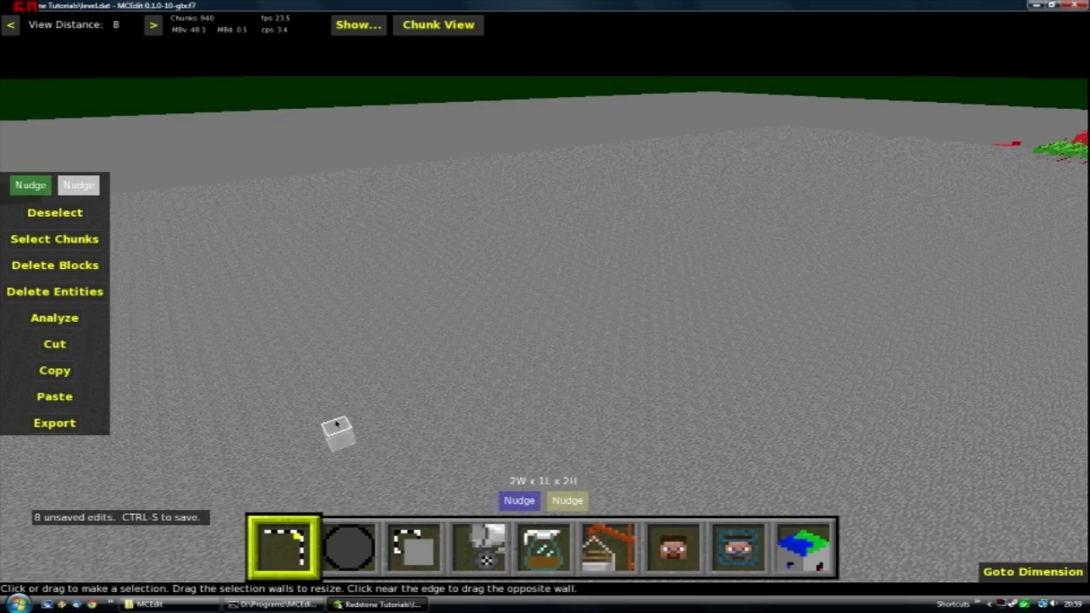
left_click(338, 426)
left_click(596, 405)
right_click(596, 406)
key("w")
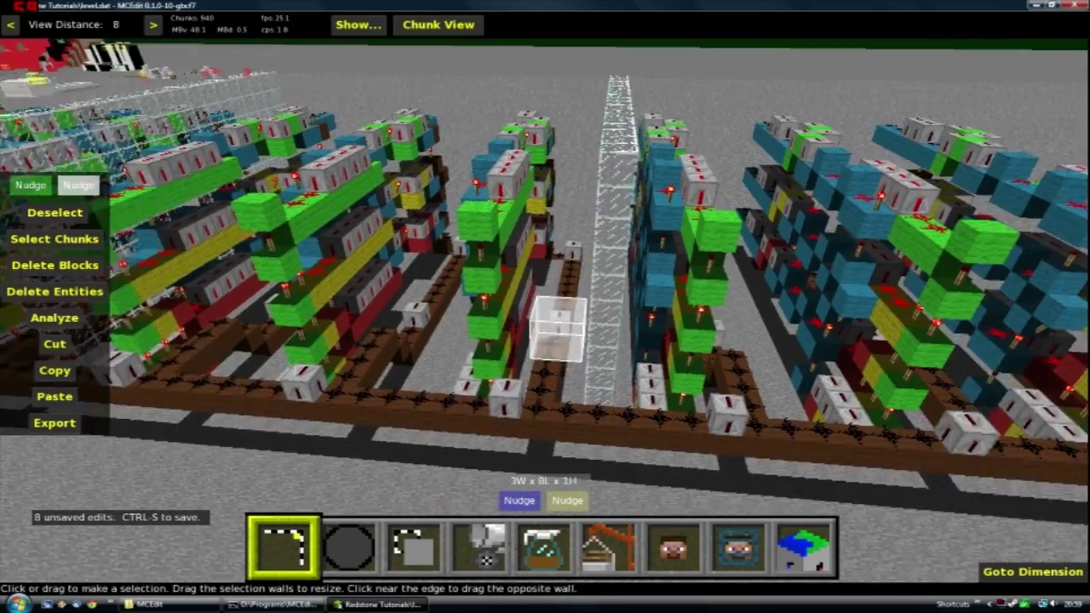
key("a")
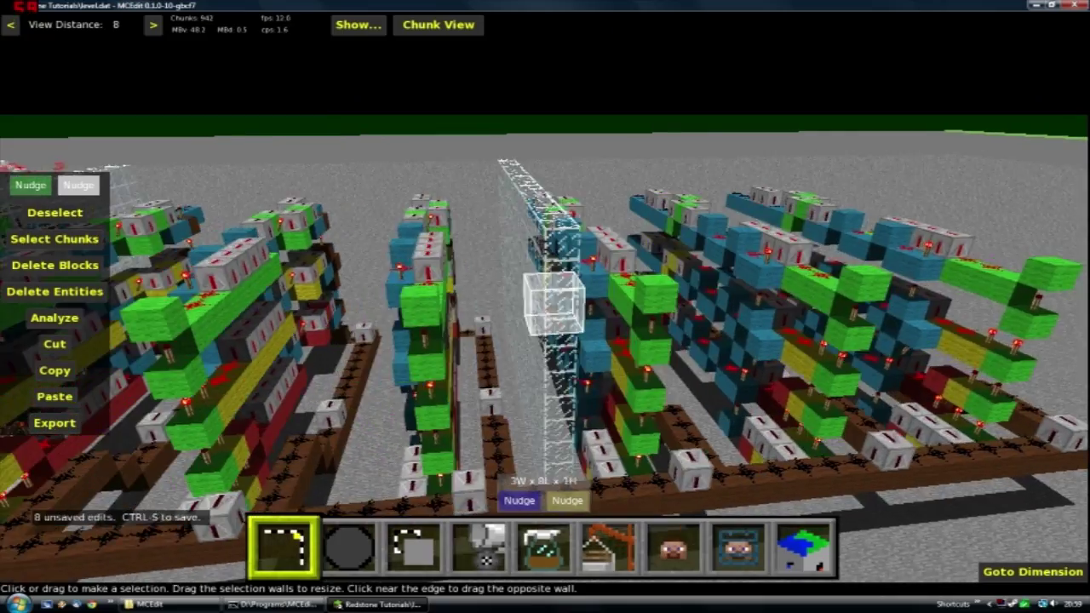
key("a")
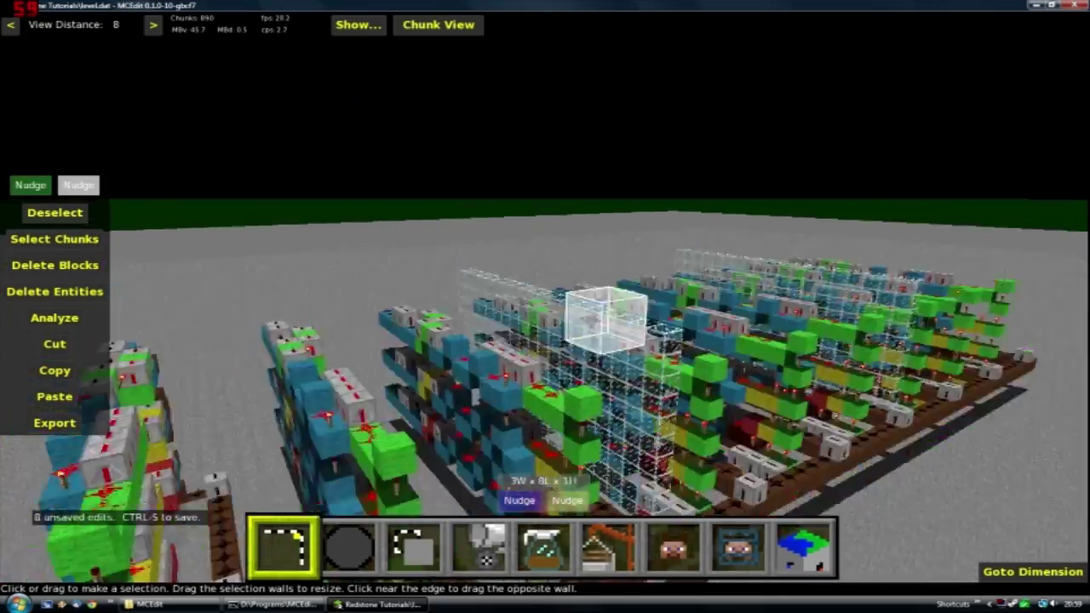
key("a")
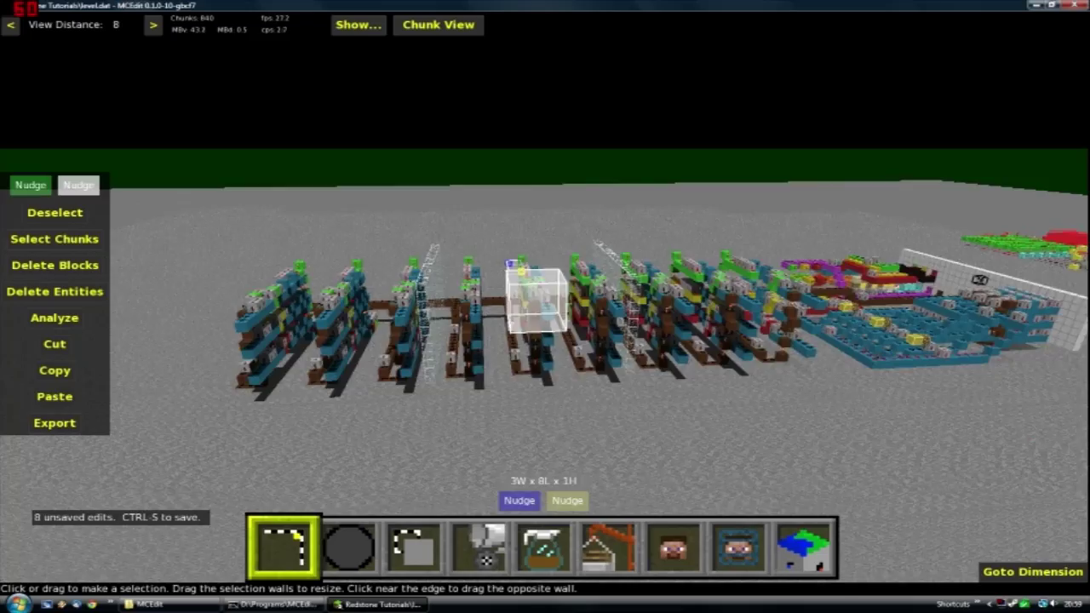
key("w")
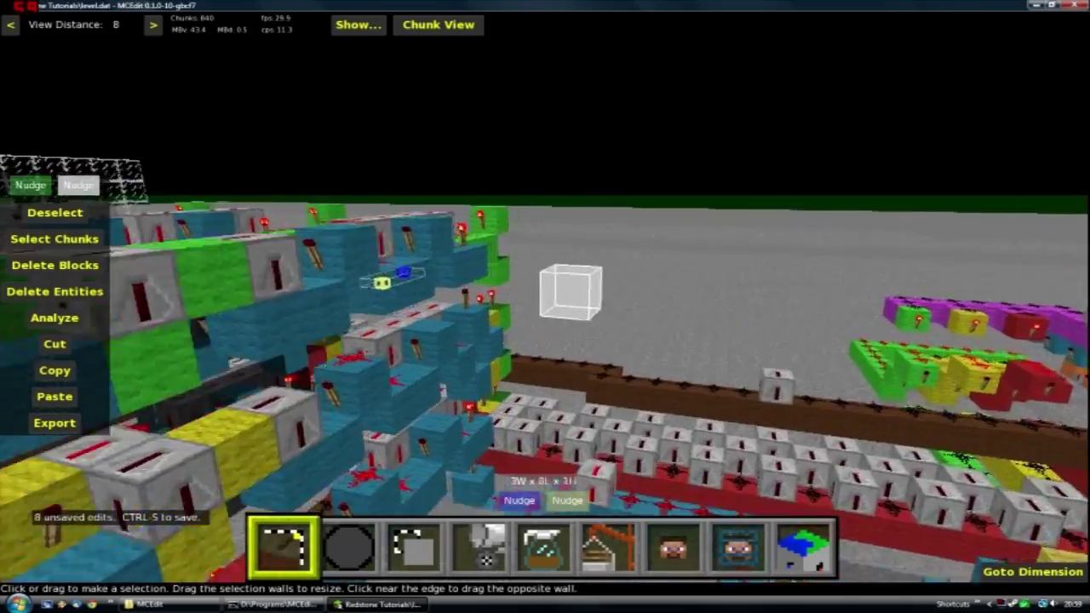
key("w")
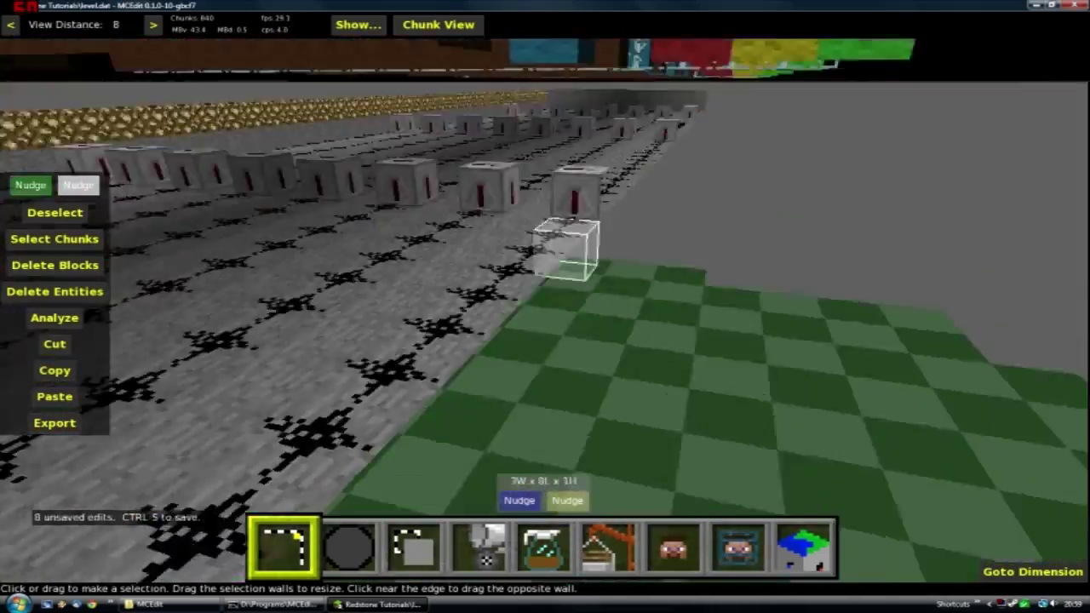
key("w")
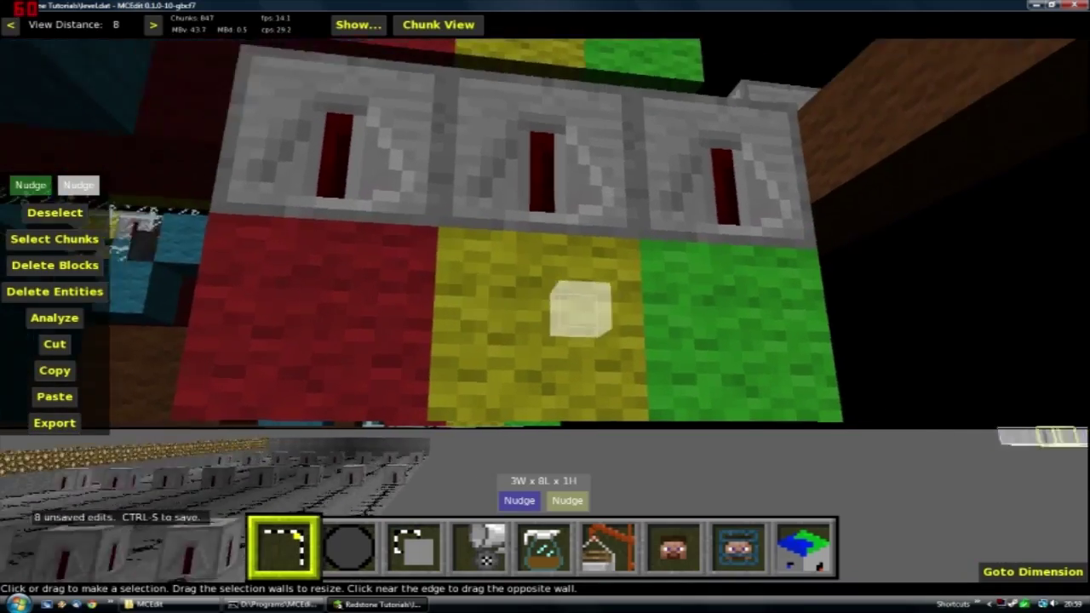
key("w")
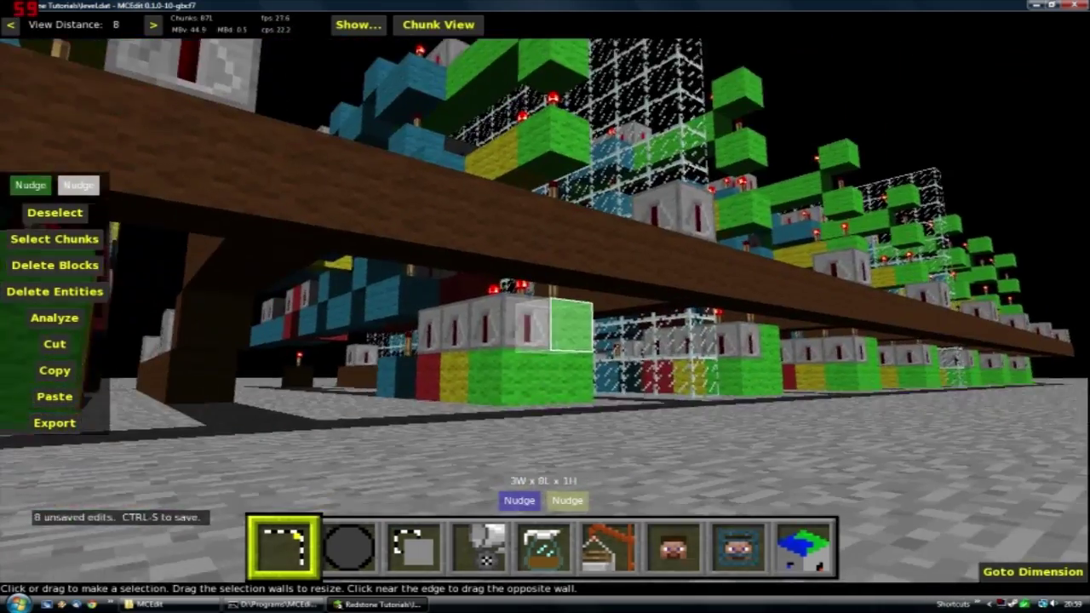
key("w")
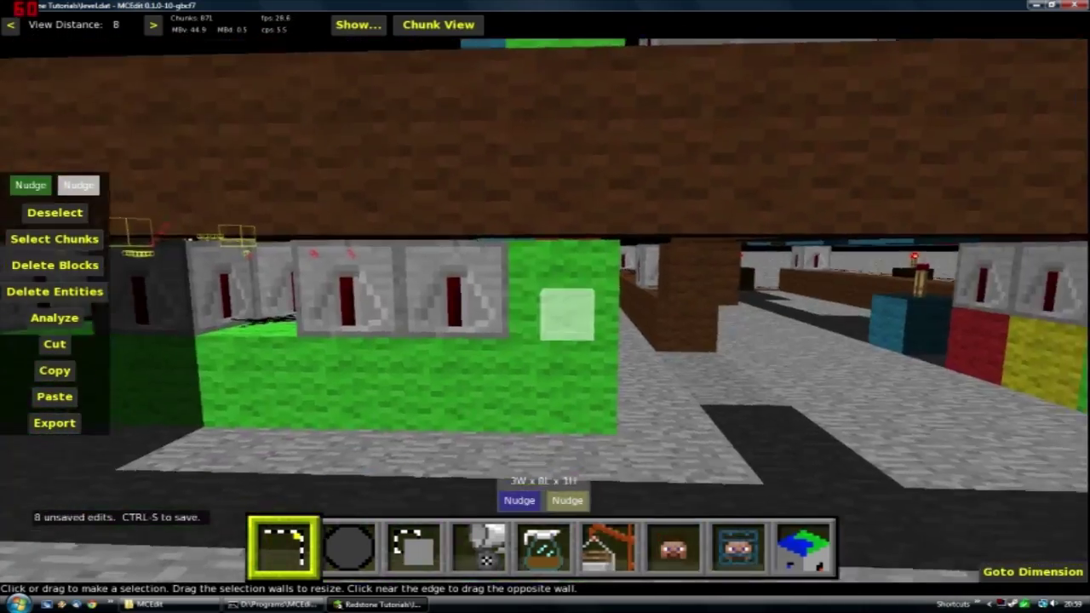
key("s")
key("w")
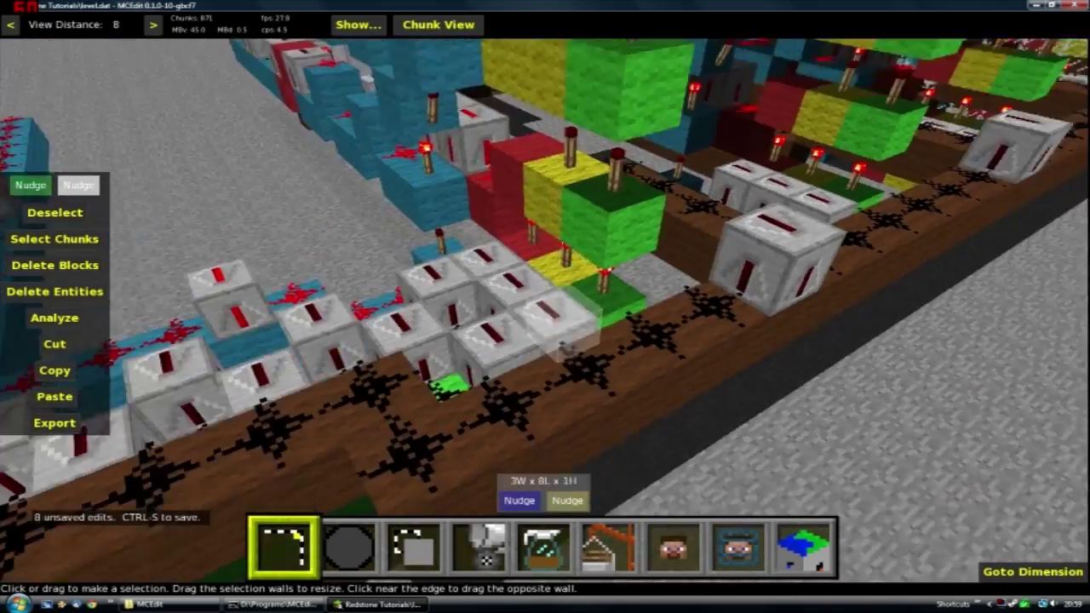
key("s")
key("w")
- Select the green, yellow and red blocks at the foot of the first circuits, 5 x 3 blocks and 1 high
right_click(756, 350)
right_click(753, 310)
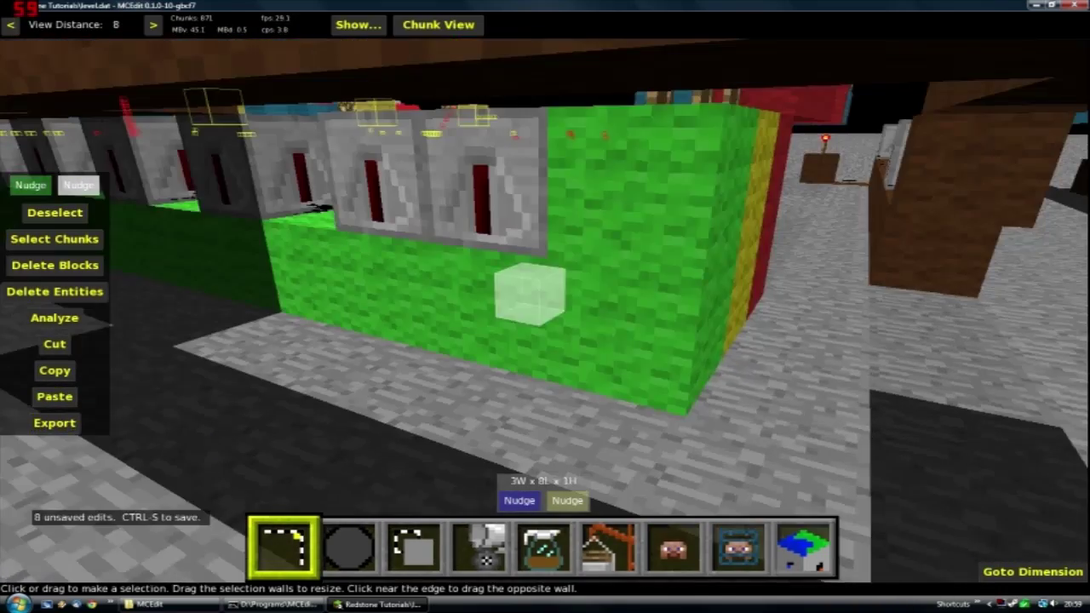
right_click(752, 311)
key("a")
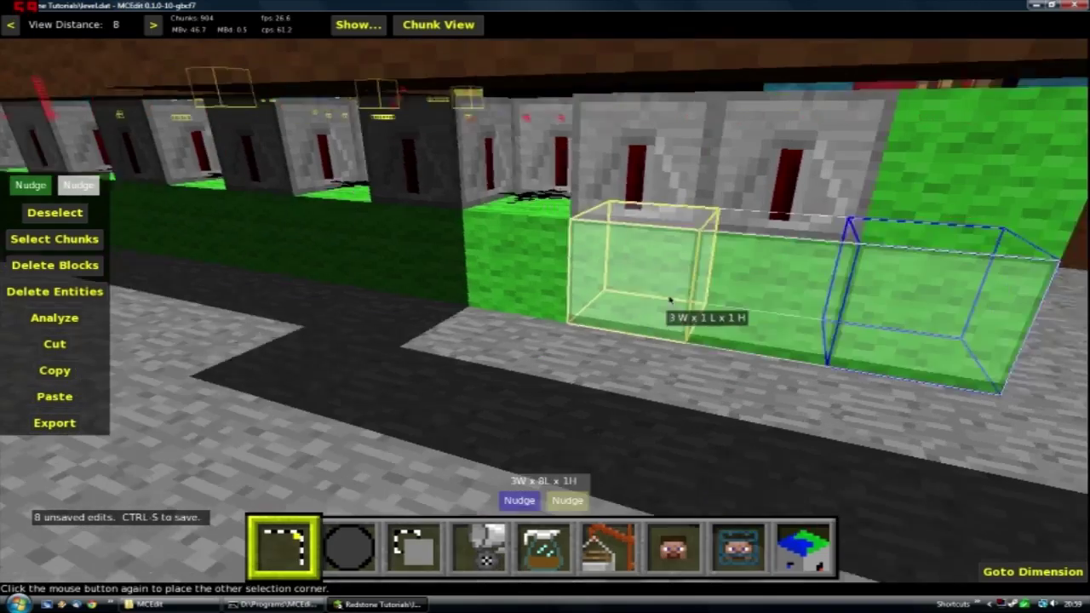
key("w")
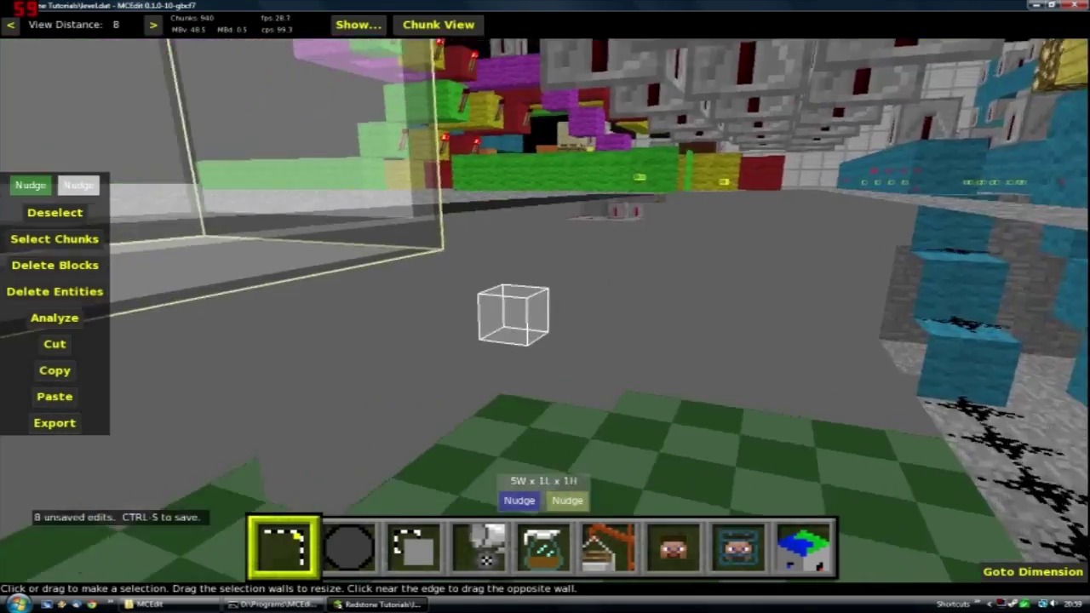
key("a")
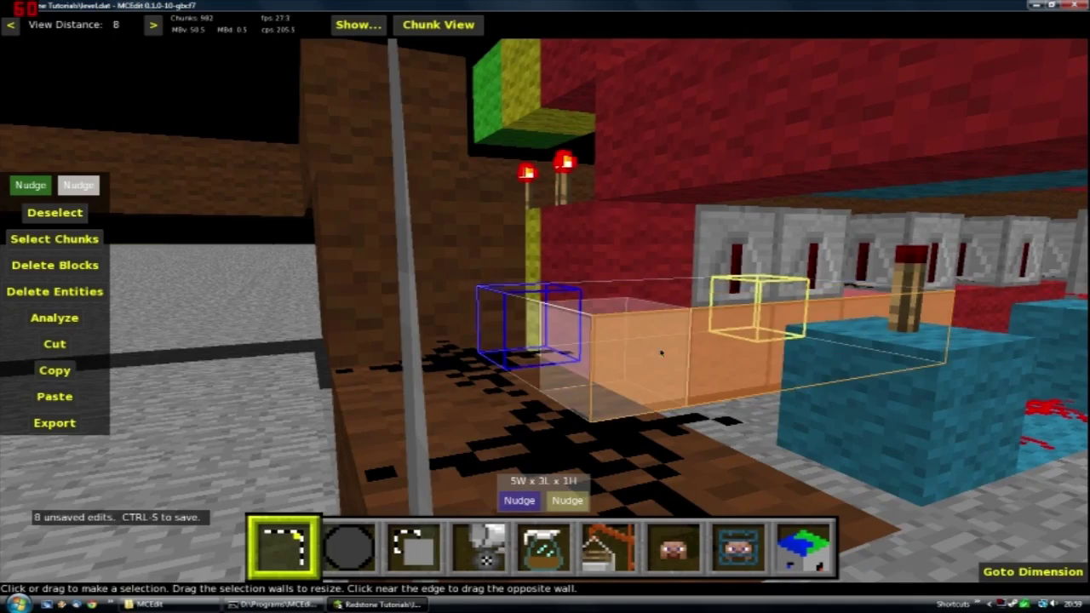
right_click(660, 337)
key("a")
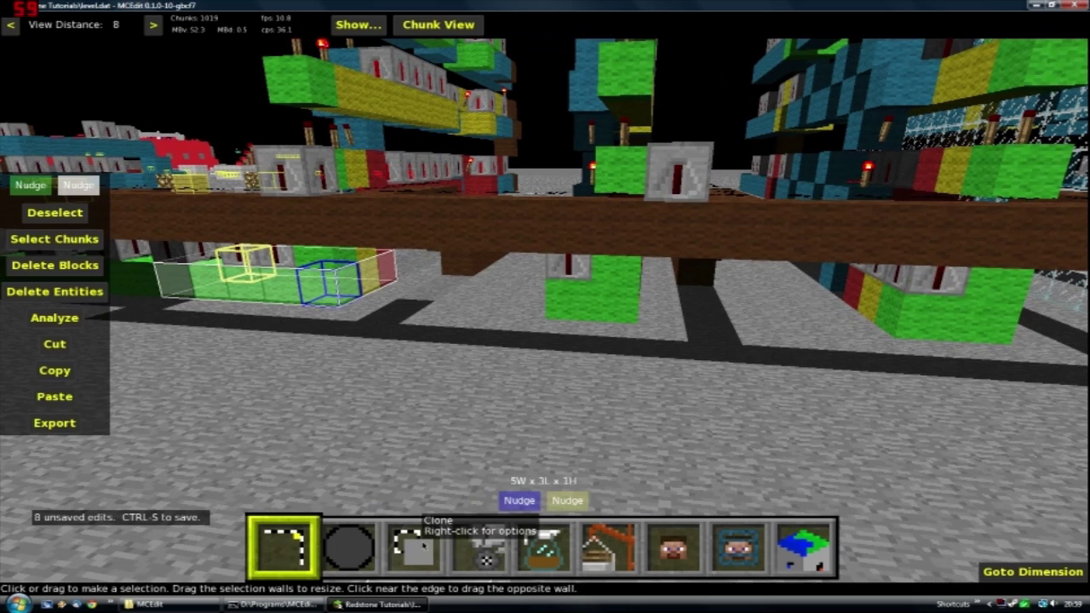
- Set up a clone of the colored strip with an offset of -5 along the width and 11 repeats
left_click(414, 544)
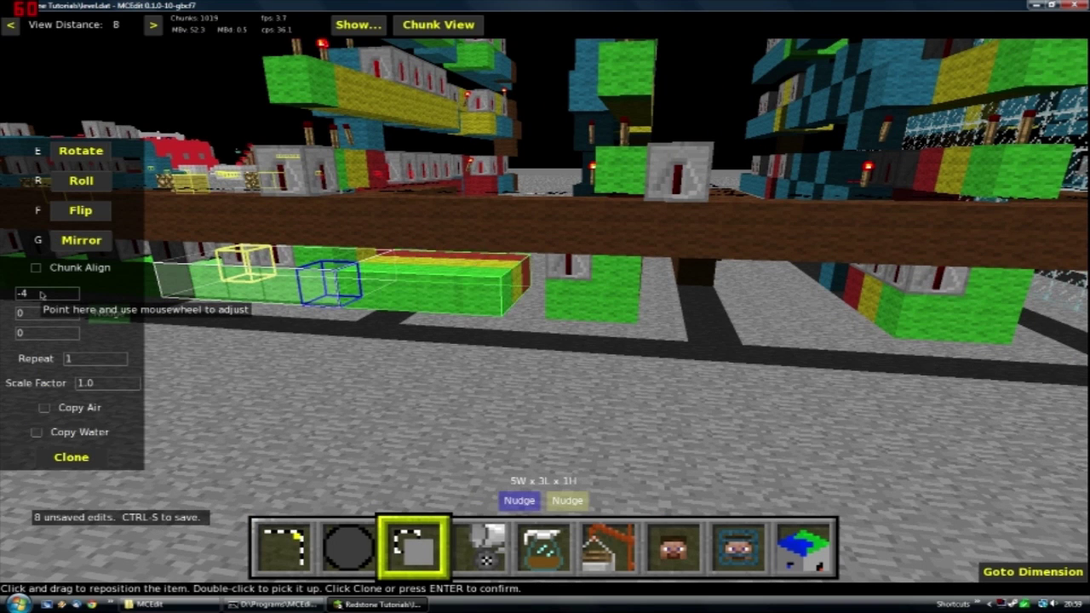
key("d")
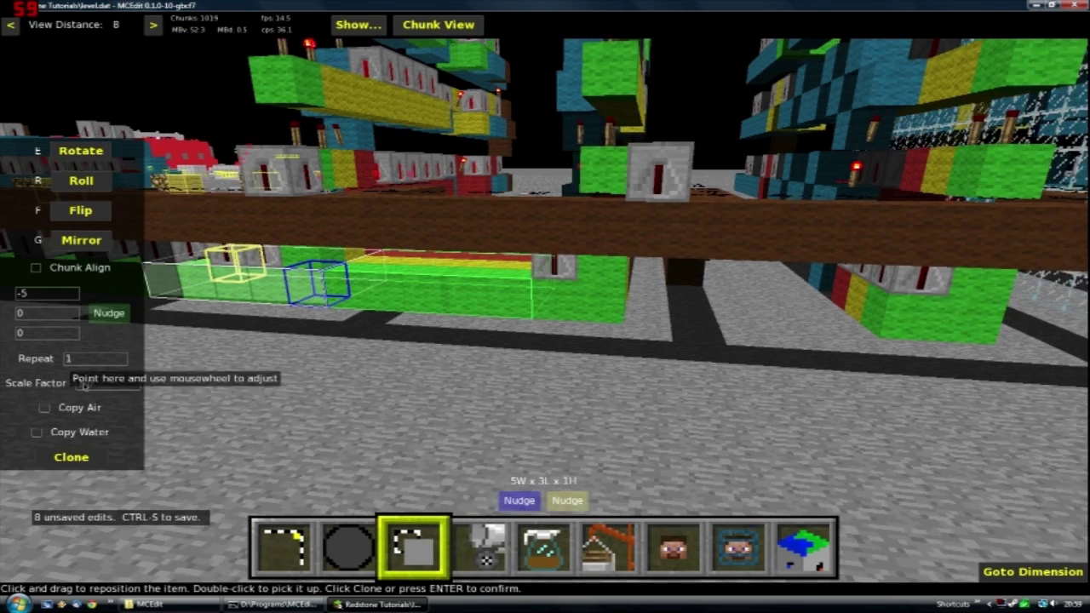
key("s")
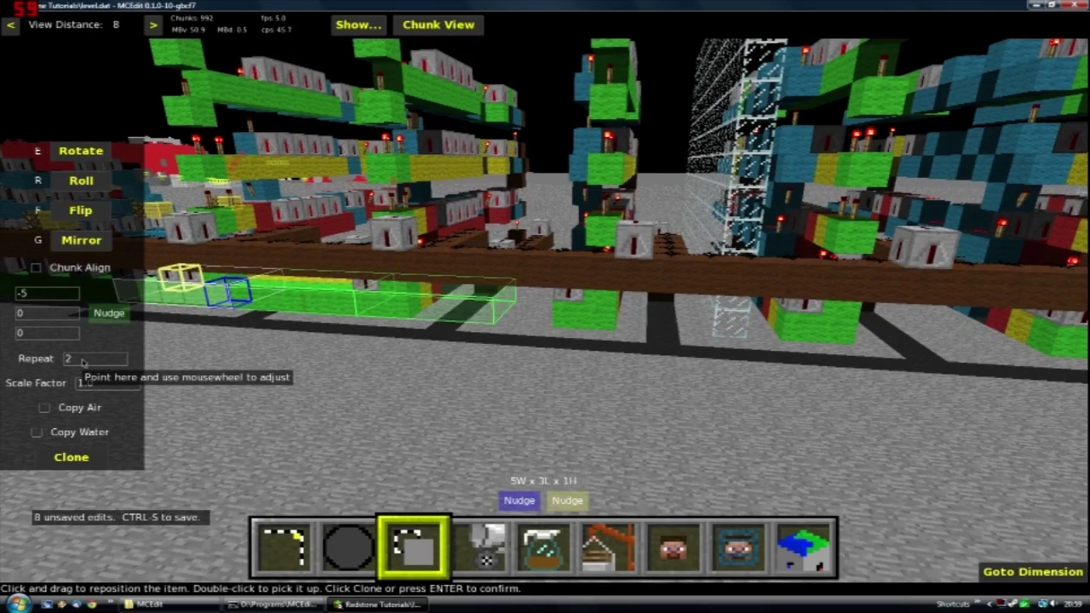
scroll(84, 364, "up", 5)
key("d")
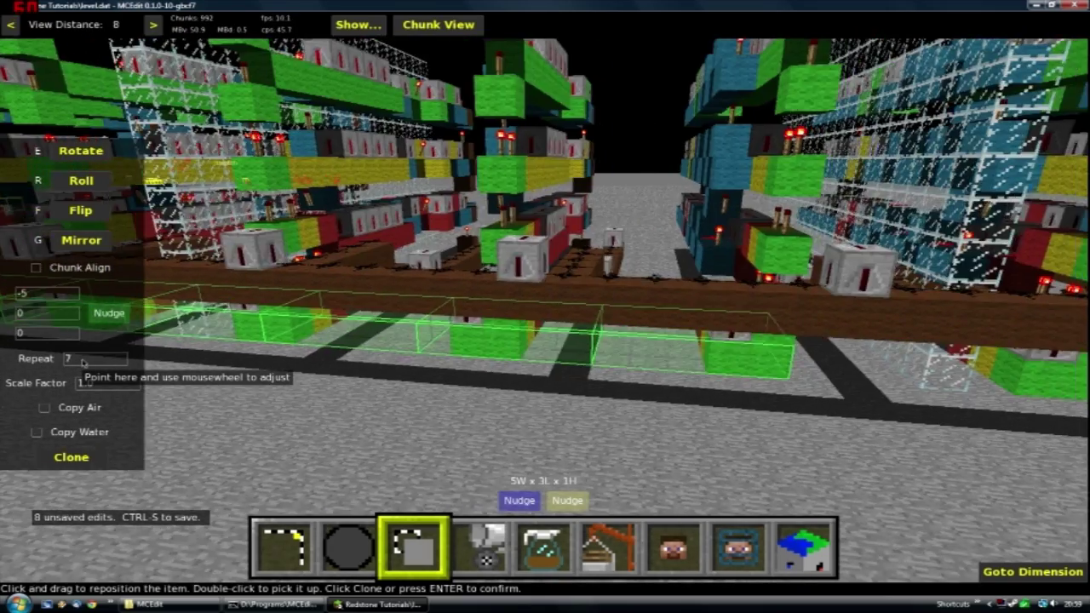
key("w")
key("d")
scroll(83, 364, "up", 2)
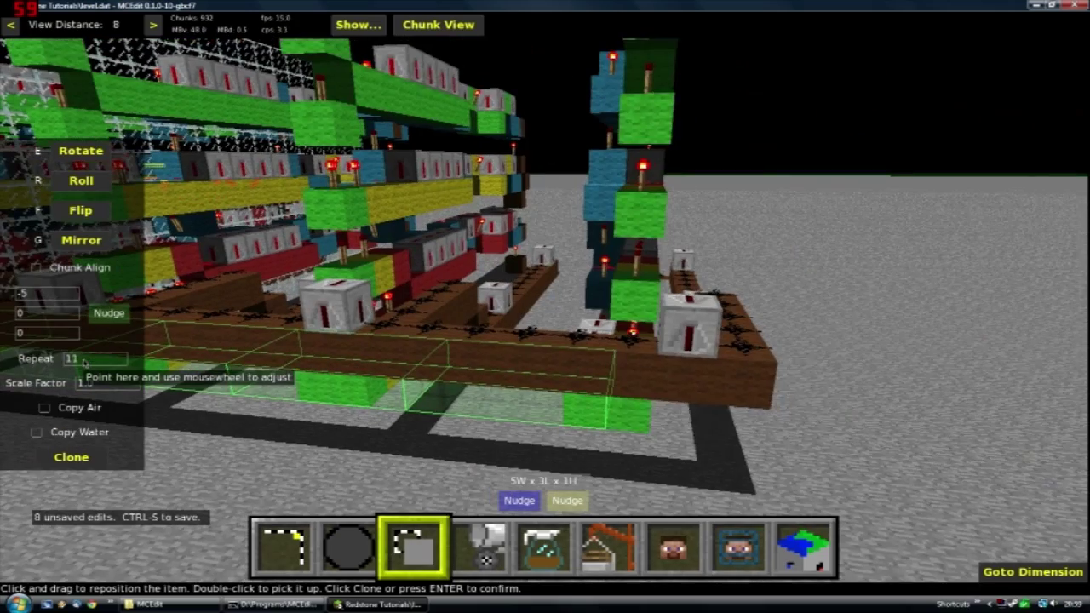
- Check the repeated strips against the end of the row and clone them beneath the circuits
key("d")
right_click(549, 424)
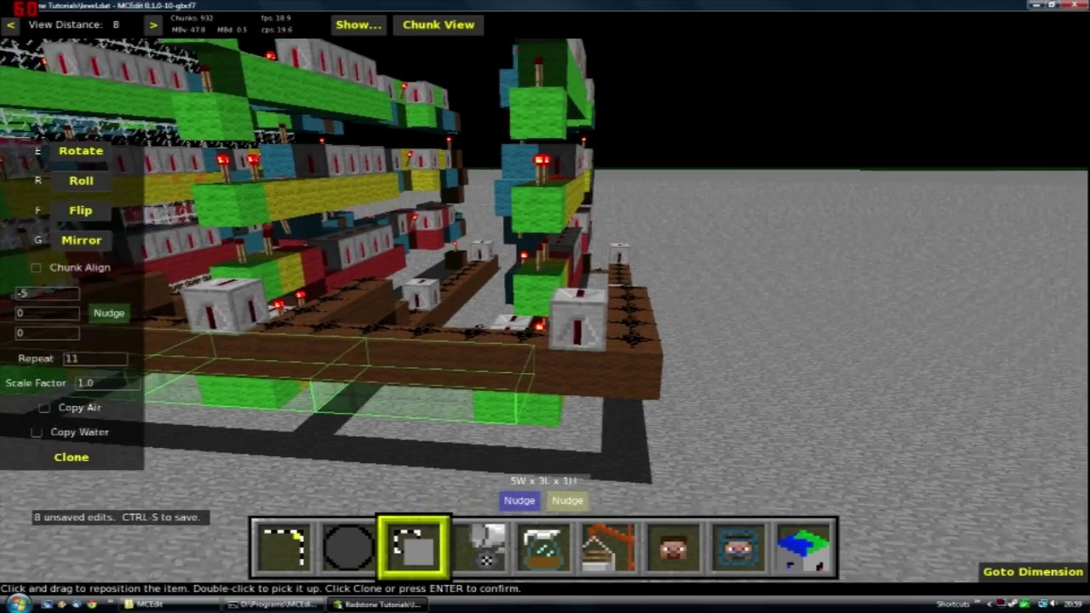
key("w")
right_click(545, 404)
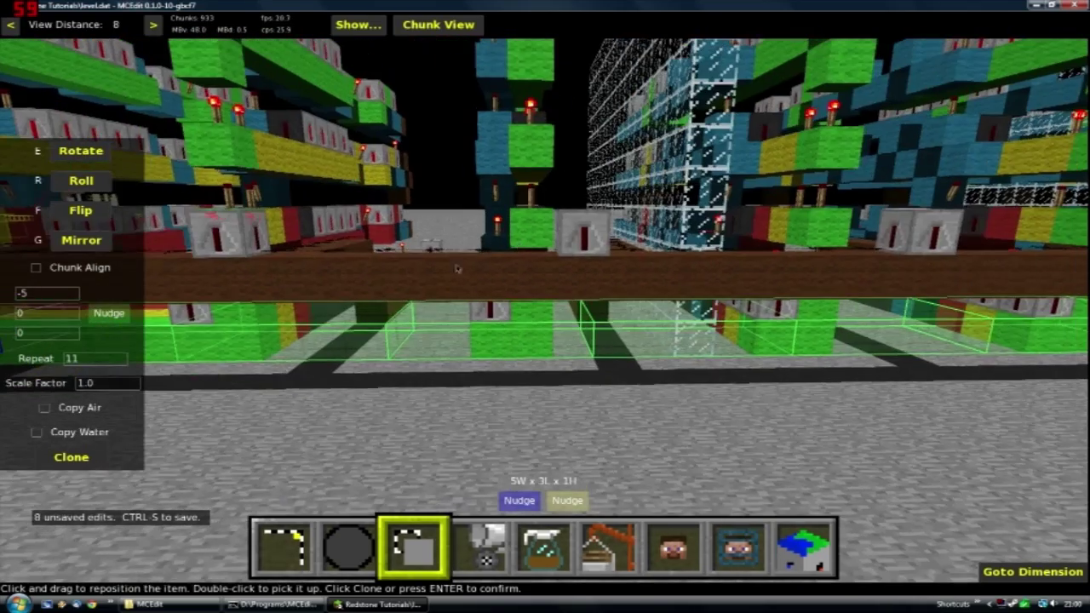
left_click(75, 459)
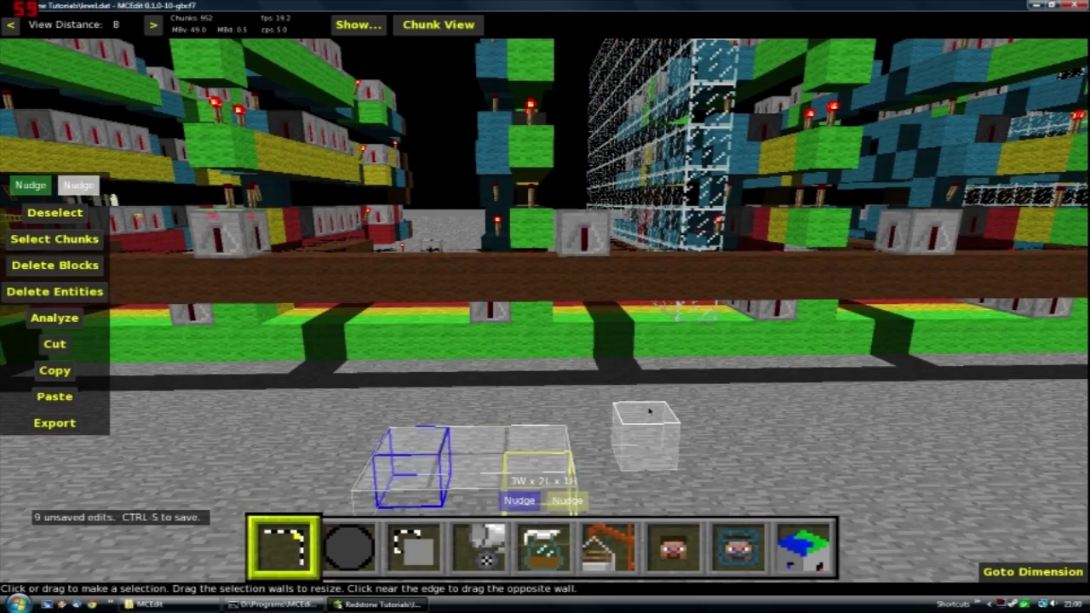
- Select the repeater, wire, repeater column one block before the first circuit's three repeaters, 1 x 3 blocks and 1 high
key("w")
key("s")
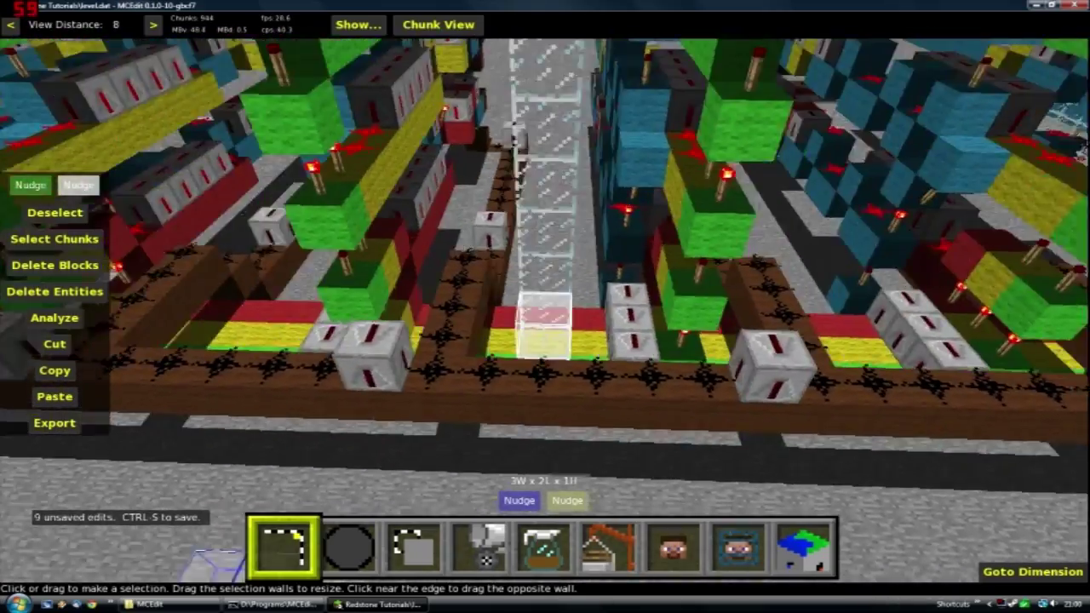
key("a")
key("w")
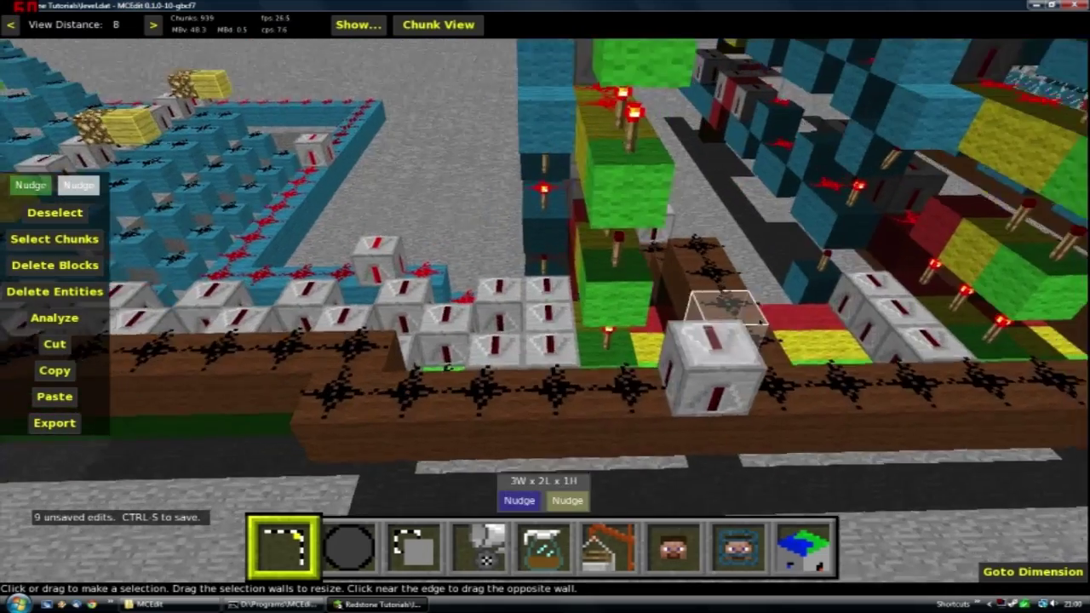
key("d")
key("w")
key("s")
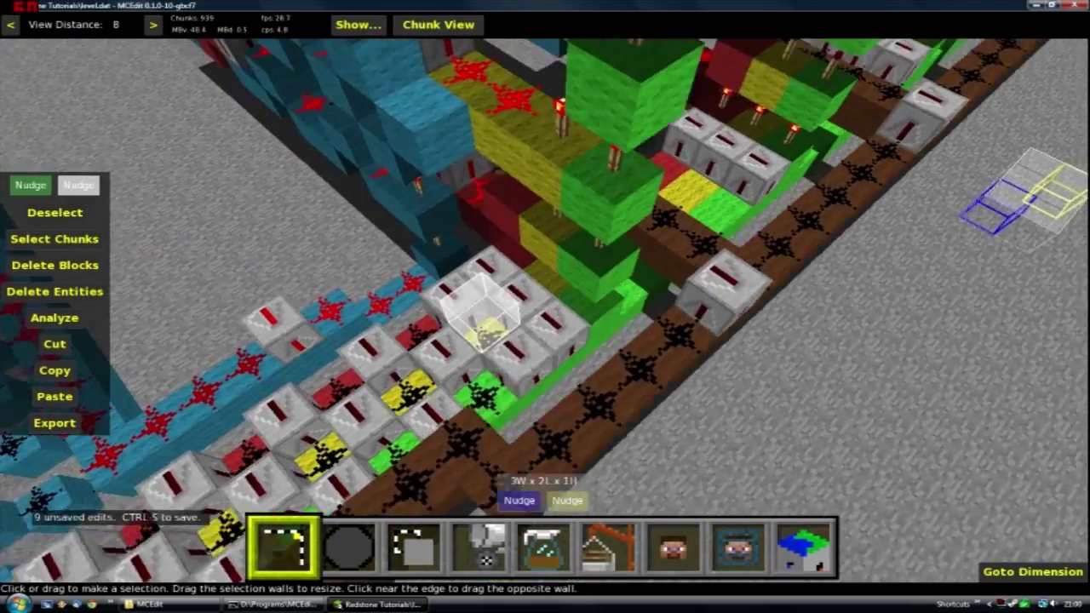
key("a")
left_click(583, 356)
left_click(515, 304)
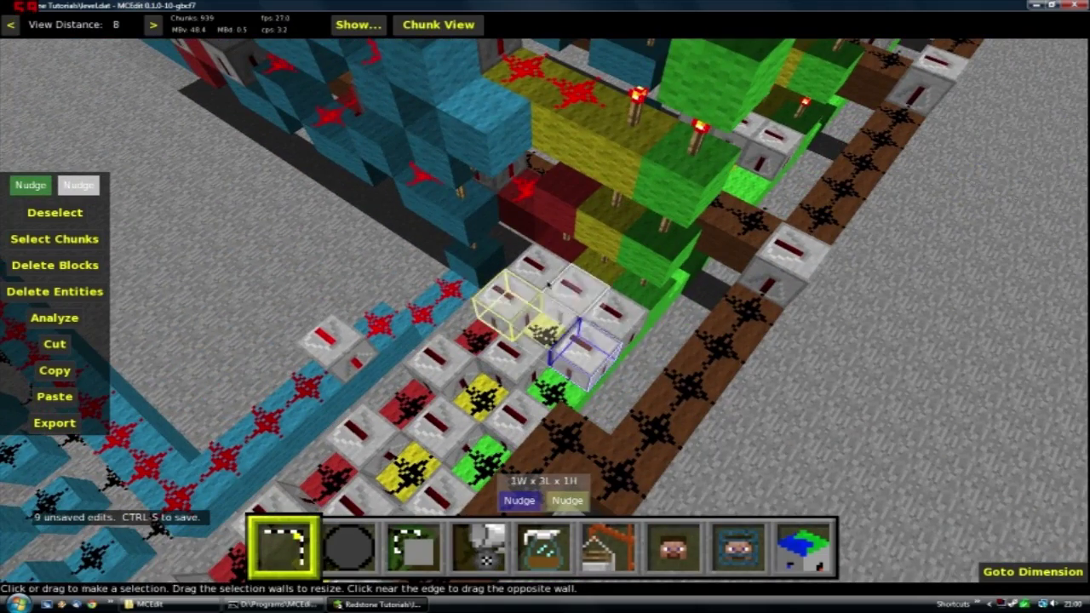
- Clone the selected repeater column past the first circuit's foot with an offset of -3 along the width
key("d")
right_click_drag(541, 329, 535, 513)
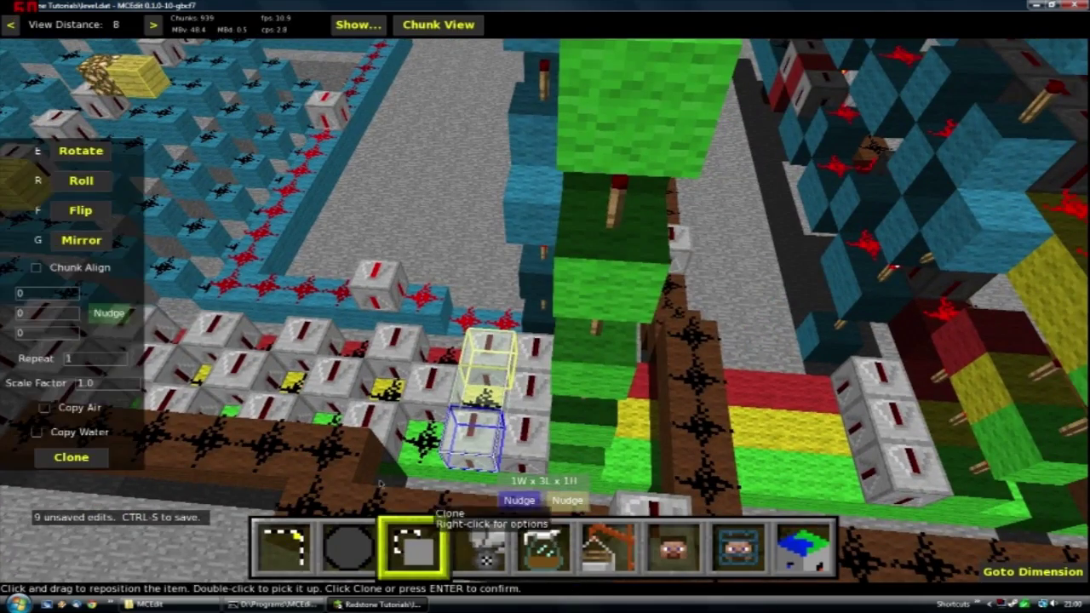
key("d")
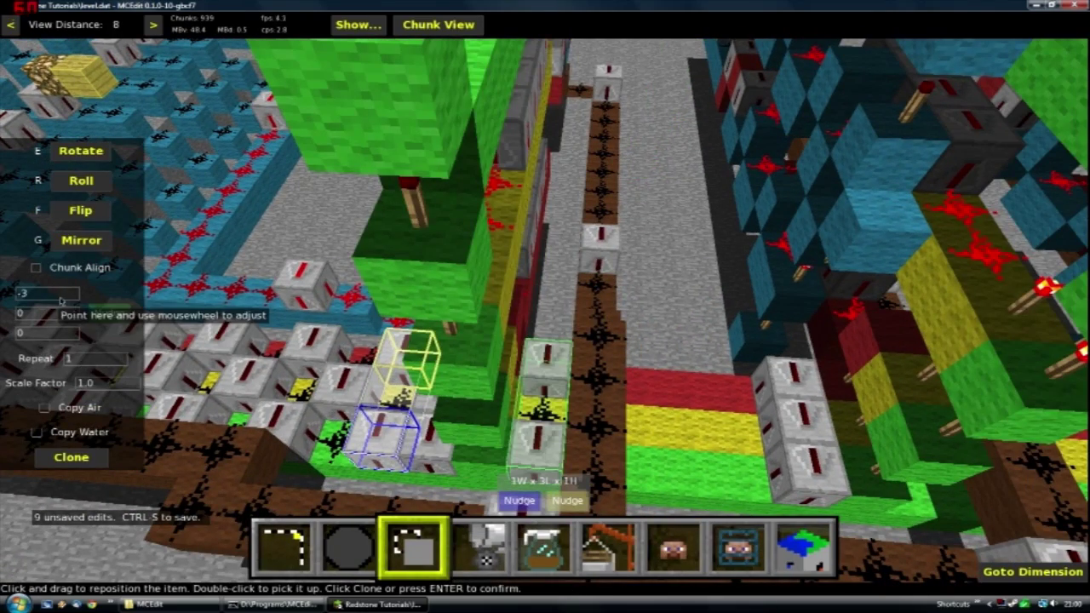
left_click(89, 462)
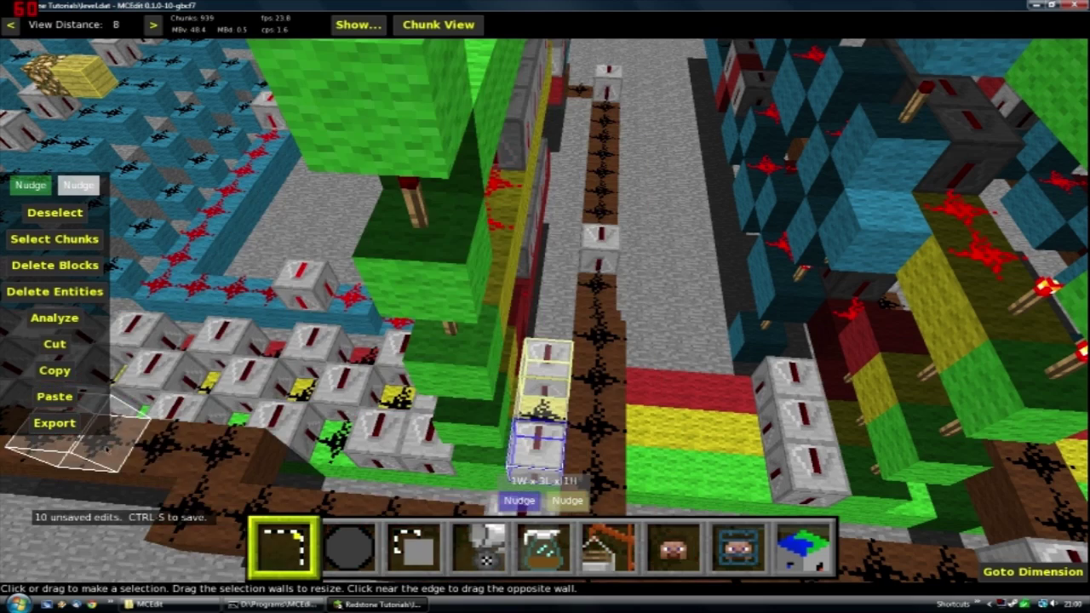
- Clone the copied repeater column across the colored strip with an offset of -2 along the width and 2 repeats
left_click(436, 540)
key("d")
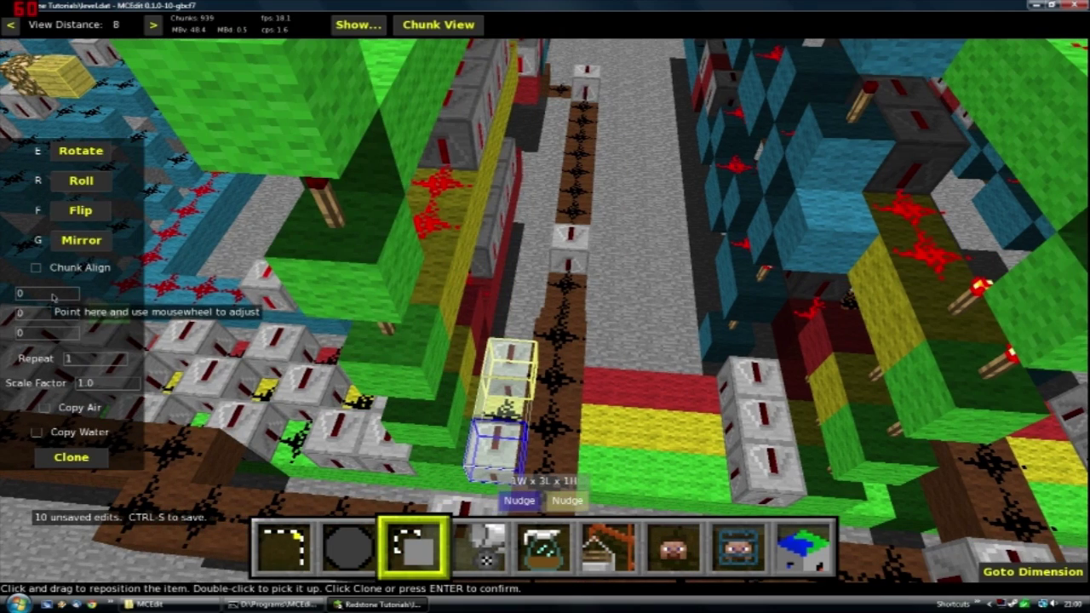
scroll(53, 297, "down", 1)
key("d")
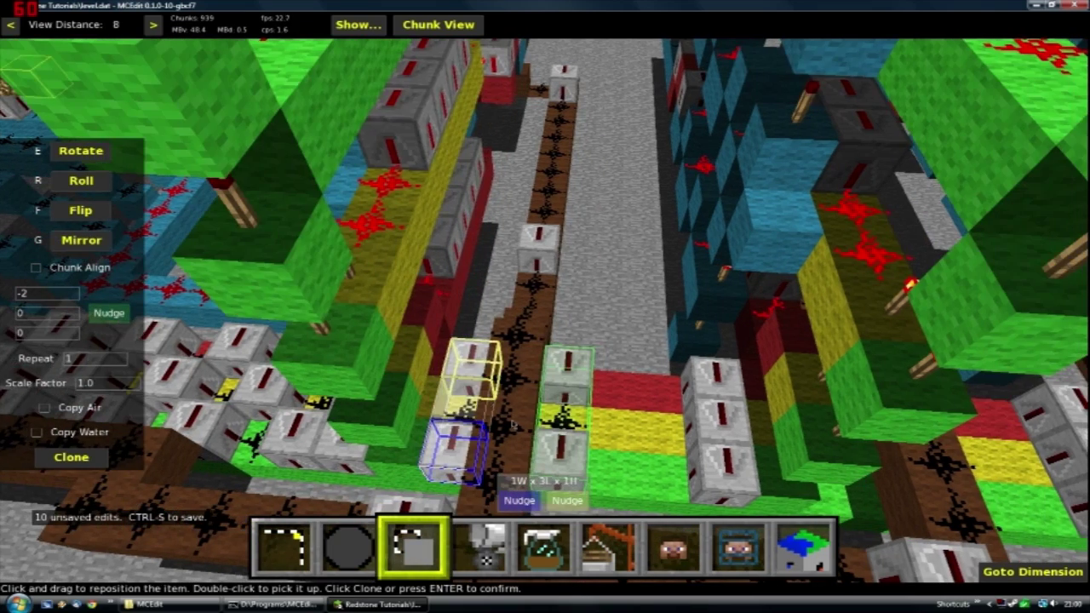
key("a")
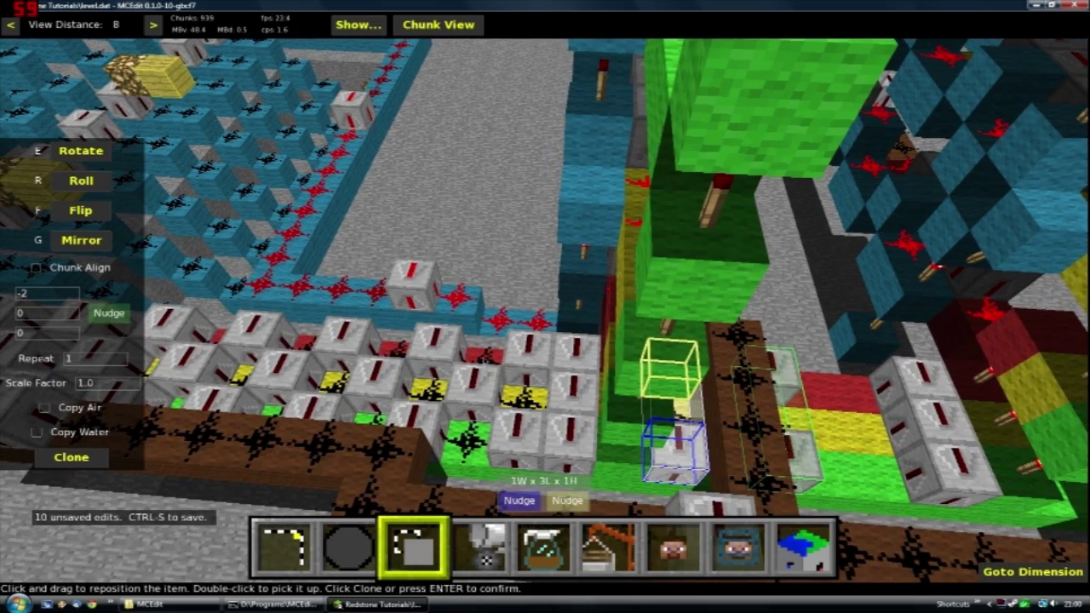
key("w")
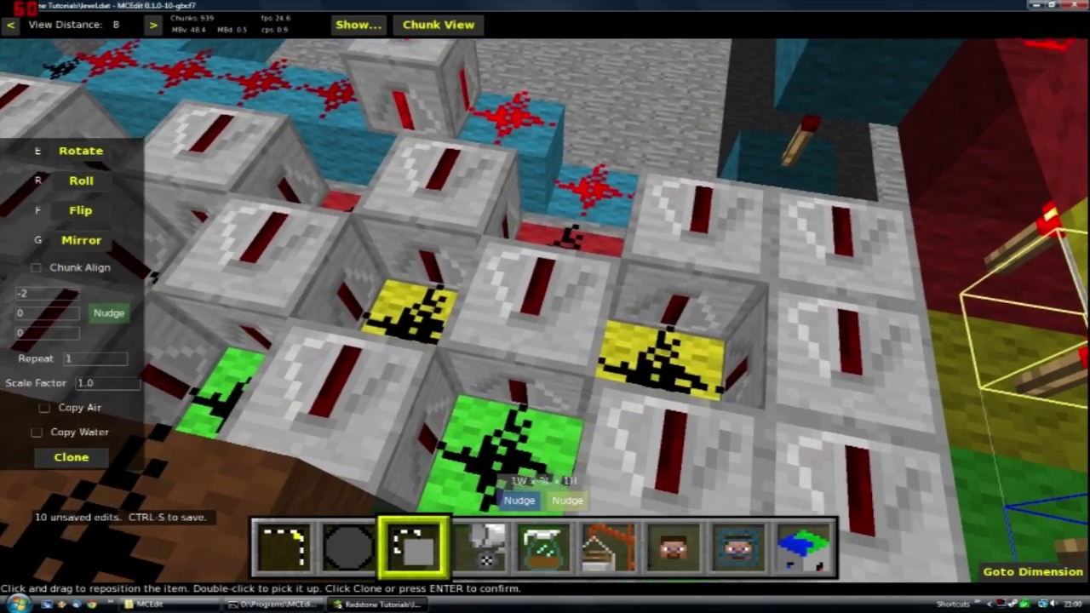
right_click(568, 282)
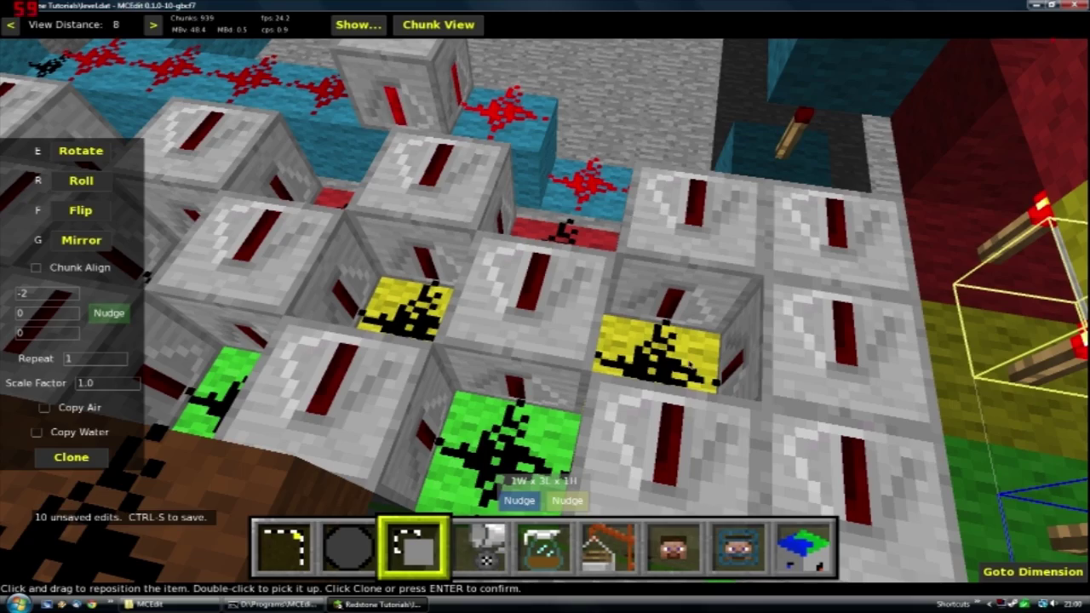
right_click(498, 305)
key("d")
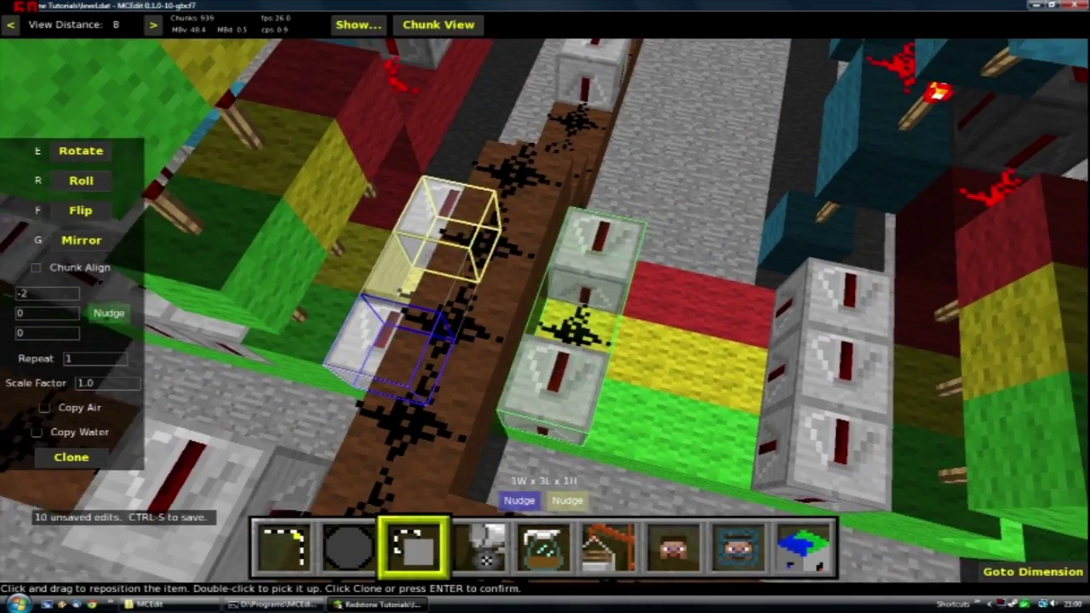
right_click(620, 271)
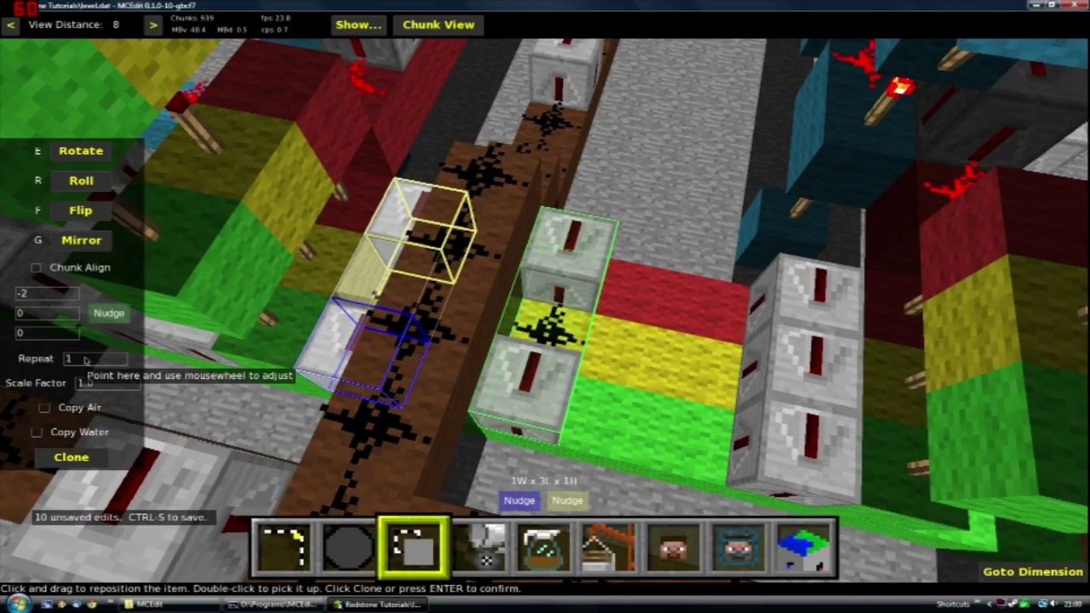
scroll(89, 357, "up", 1)
left_click(72, 458)
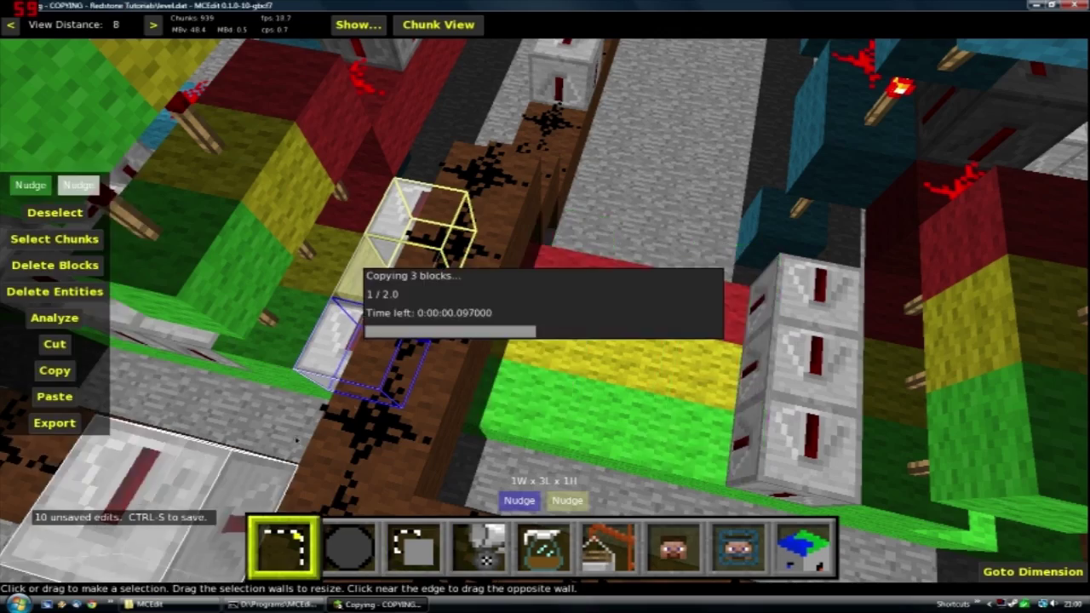
- Select the neighboring wire, repeater, wire column before the first circuit, 1 x 3 blocks and 1 high
key("s")
key("a")
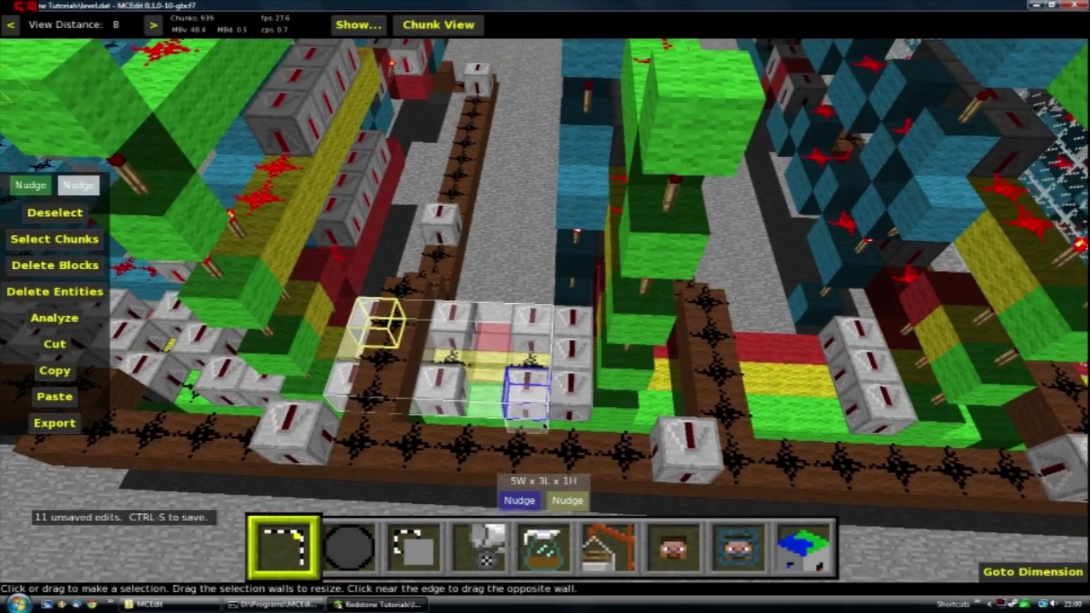
key("a")
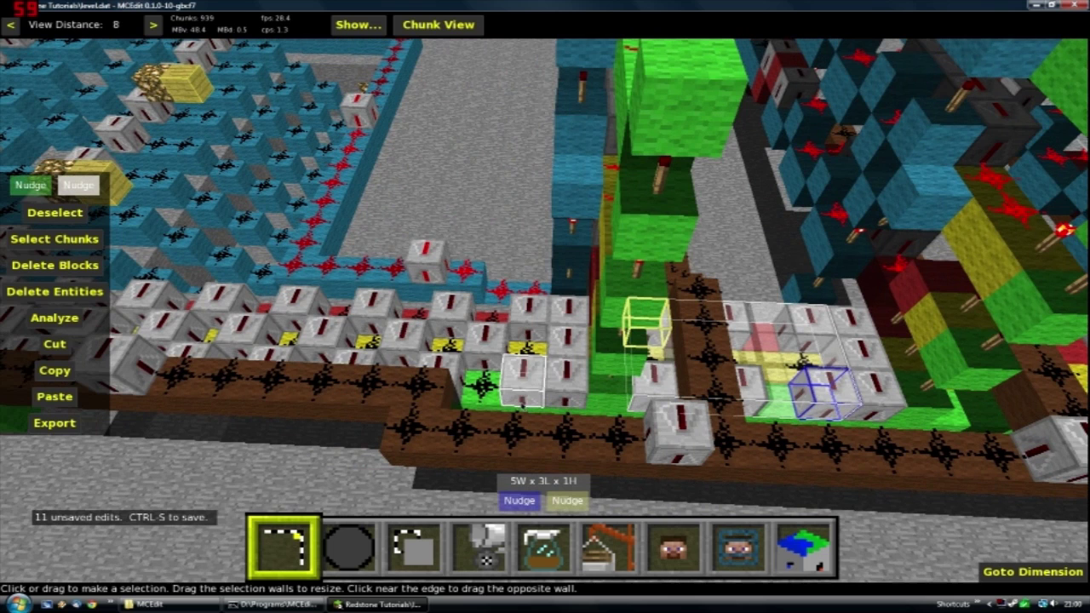
left_click(488, 383)
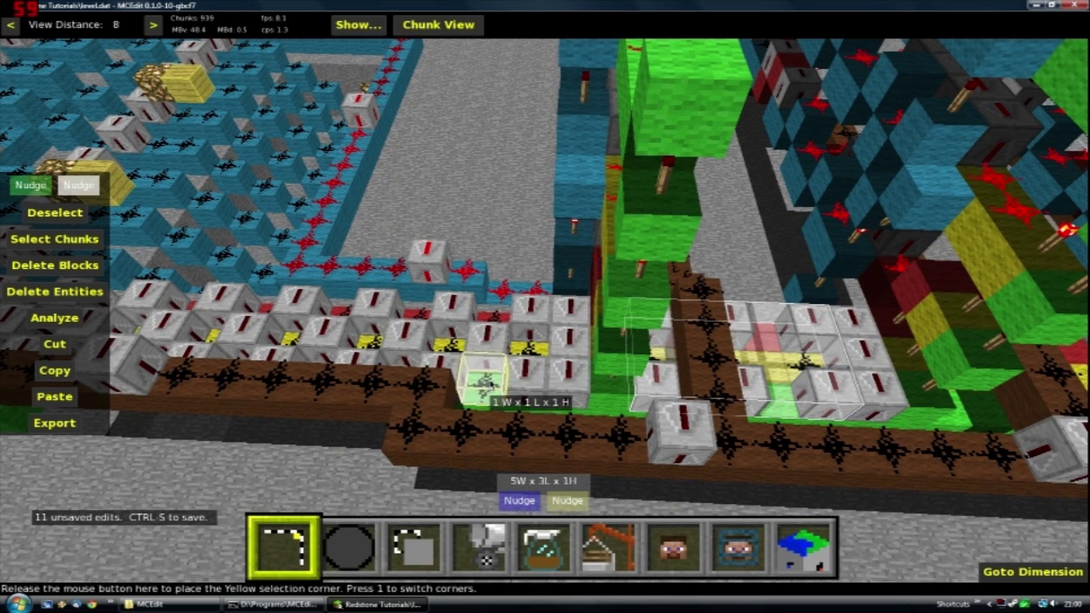
left_click(493, 316)
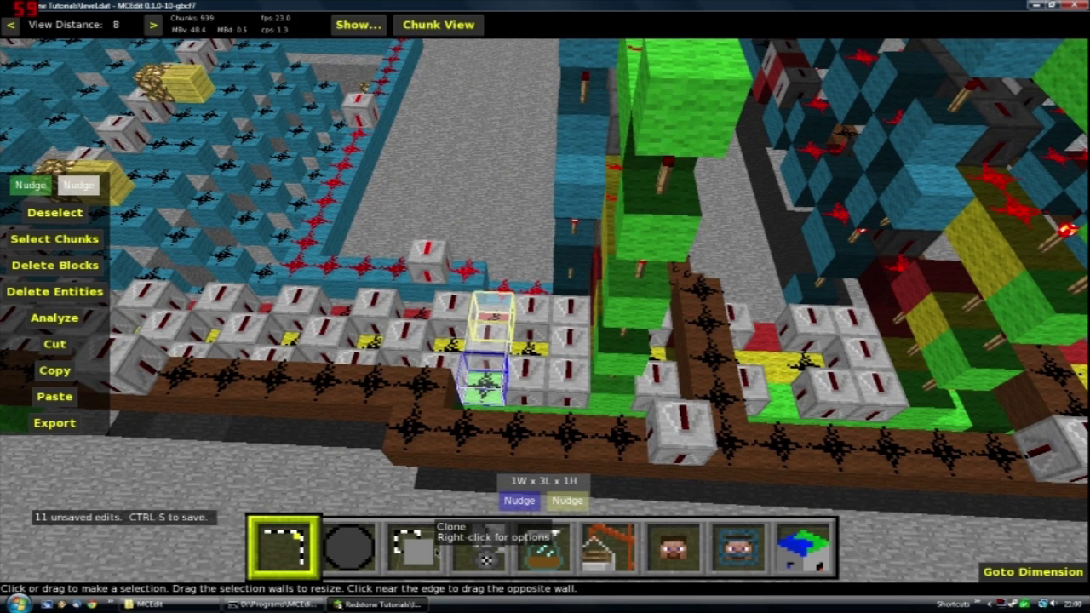
- Clone the wire, repeater, wire column past the first circuit with an offset of -5 along the width
left_click(435, 553)
key("d")
scroll(51, 294, "down", 6)
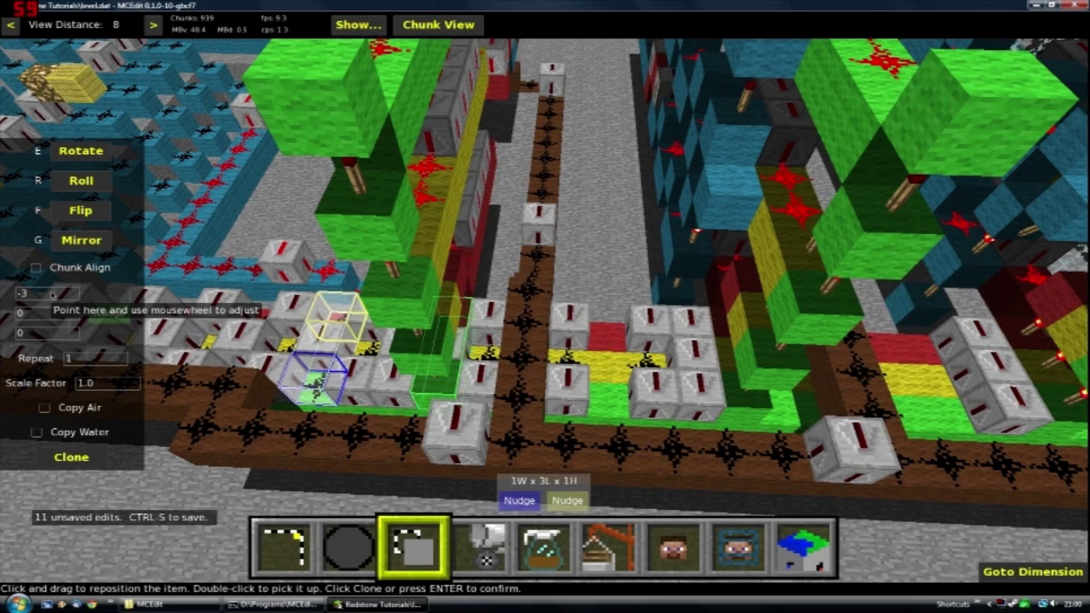
scroll(51, 295, "up", 1)
key("d")
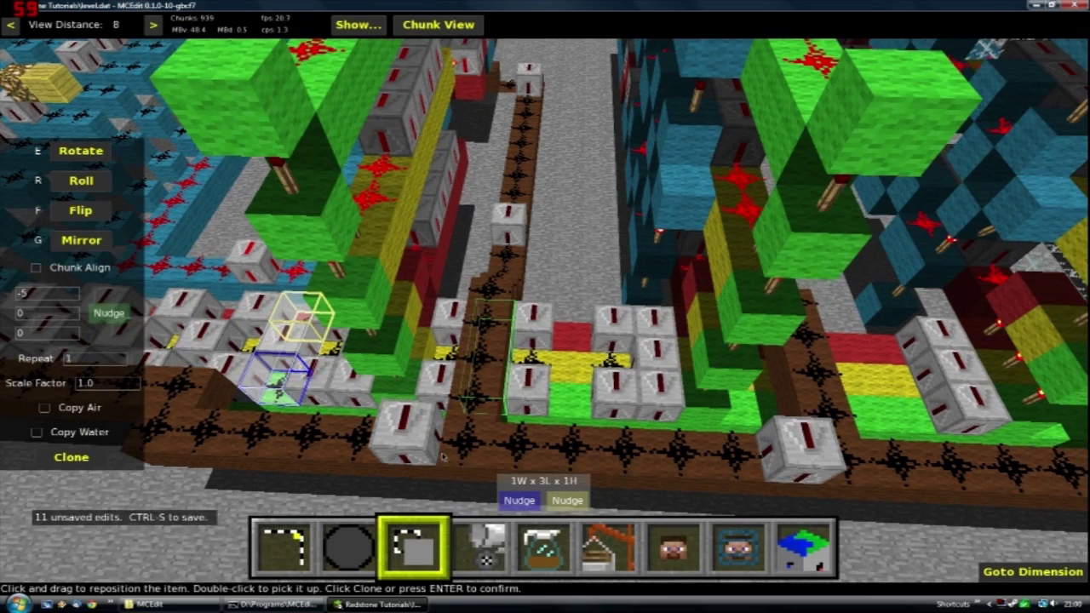
left_click(91, 461)
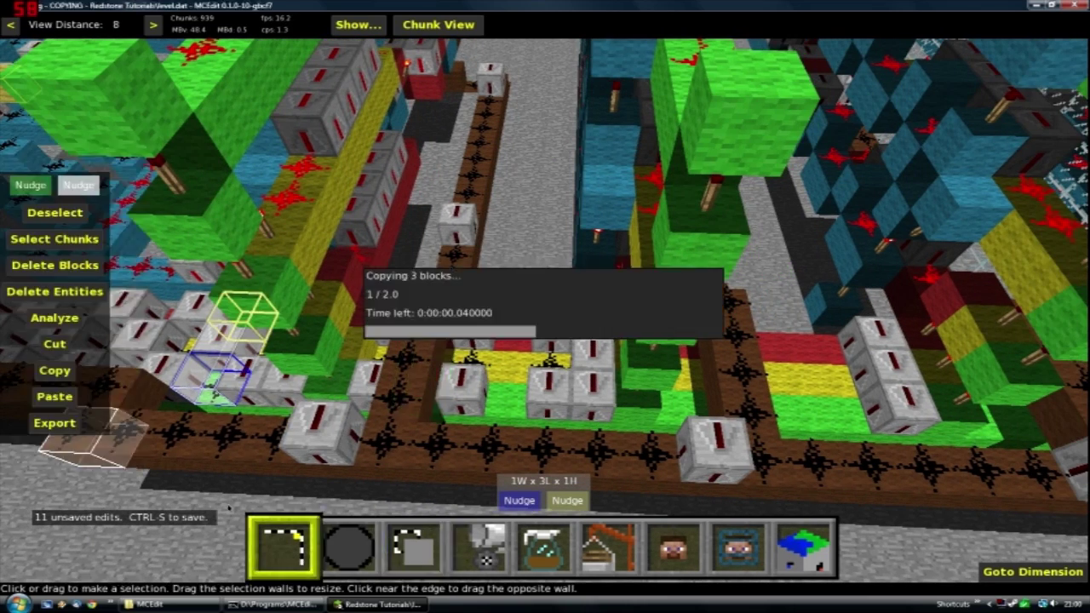
- Clone the copied column once more into the gap between the two new repeater columns on the colored strip
left_click(428, 550)
scroll(47, 298, "up", 1)
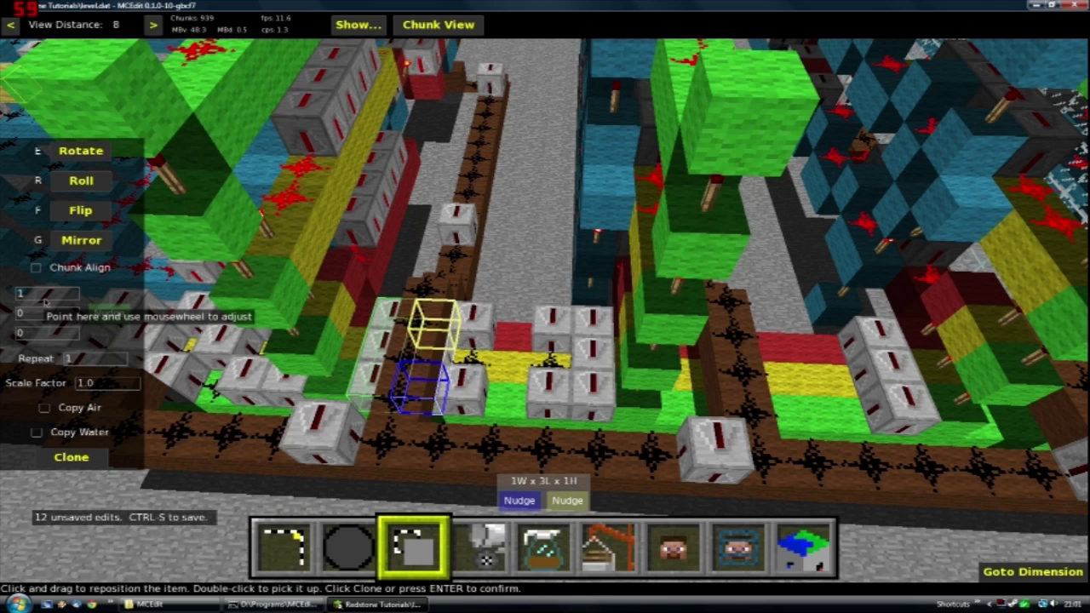
left_click(71, 457)
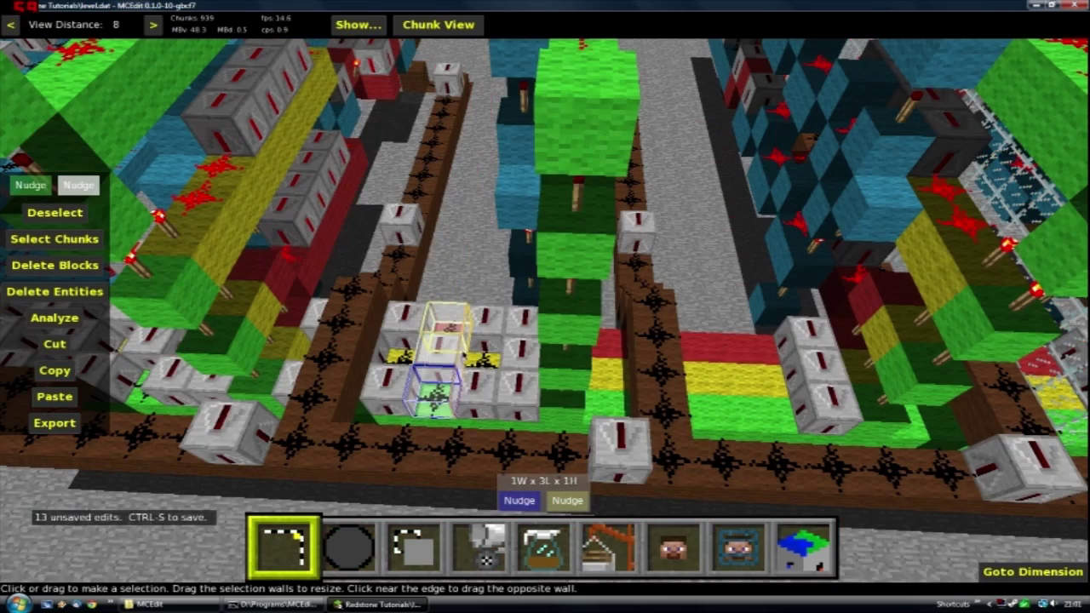
- Select the completed repeater pattern, 5 x 3 blocks and 1 high, and set up a clone offset by -7 along the width
key("a")
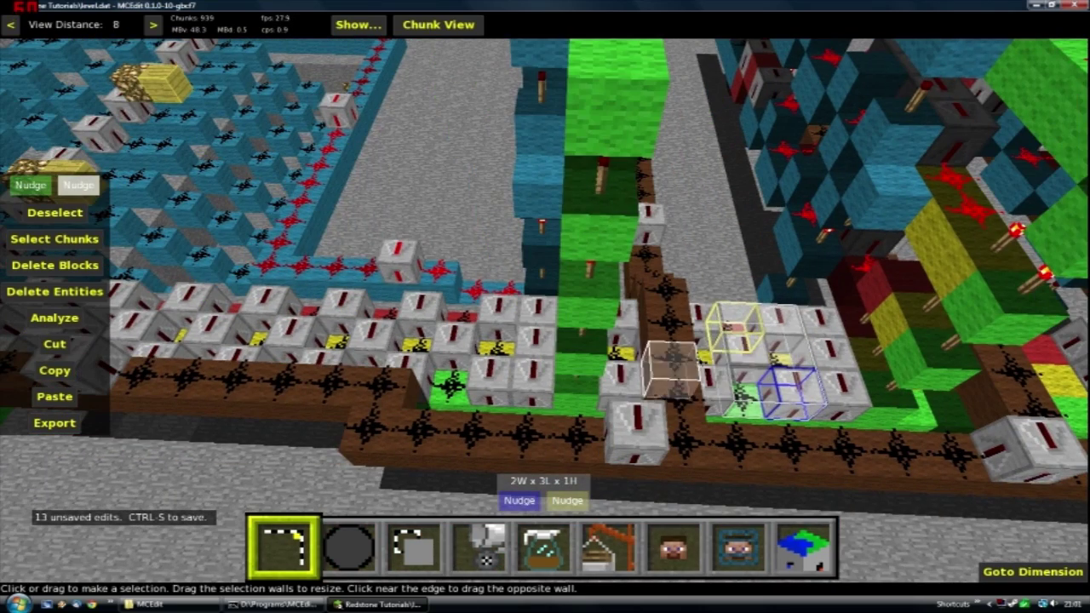
left_click_drag(722, 363, 612, 352)
key("d")
left_click(413, 545)
key("d")
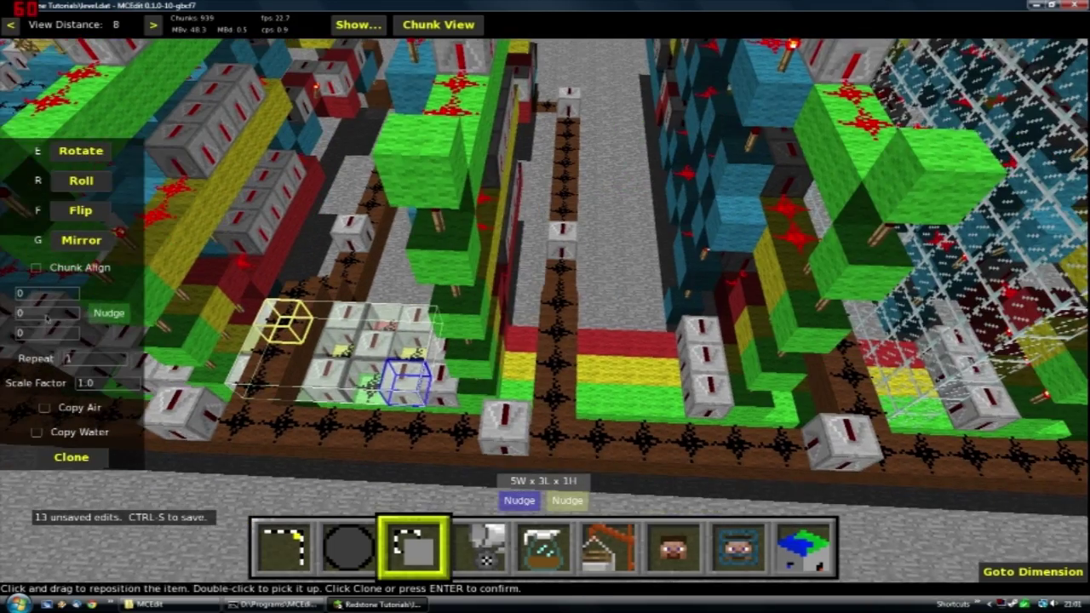
scroll(38, 298, "down", 5)
scroll(38, 298, "down", 2)
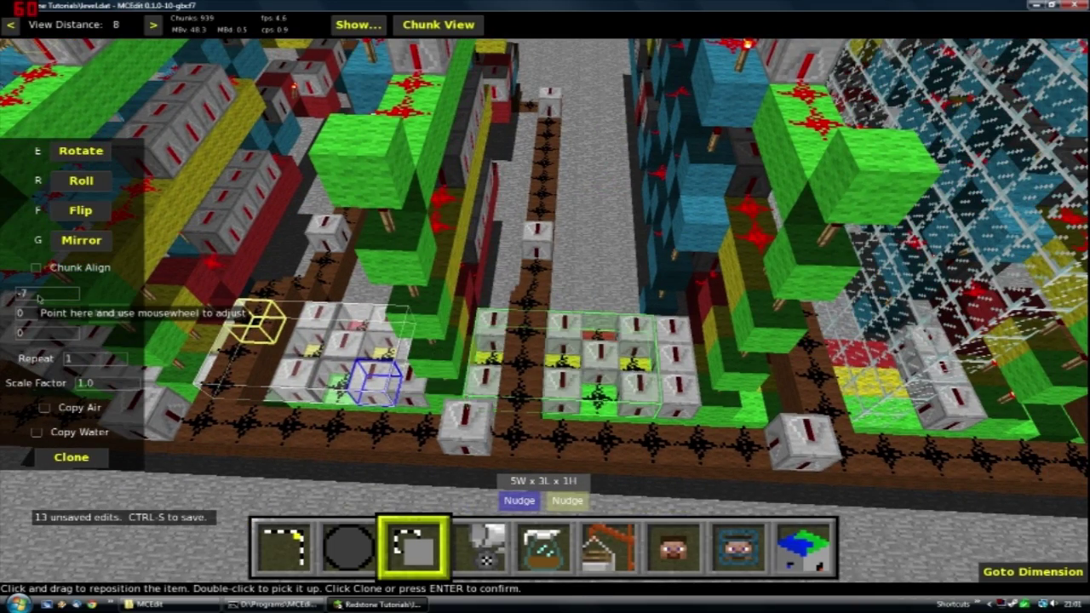
- Set the clone to 7 repeats and place the repeater pattern along the feet of the remaining circuits
key("d")
key("s")
key("d")
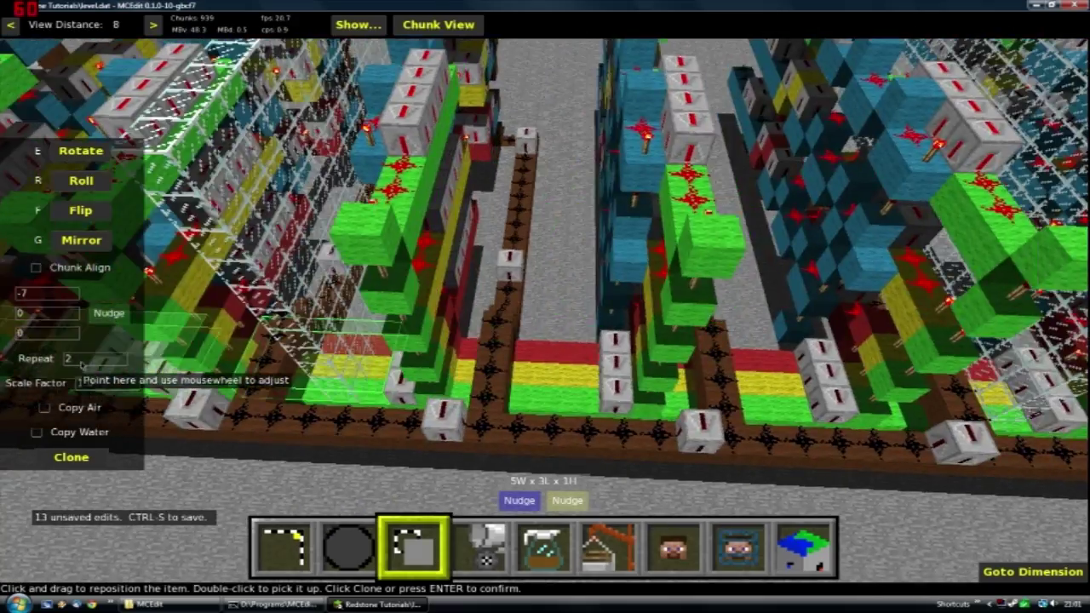
scroll(83, 364, "up", 3)
key("d")
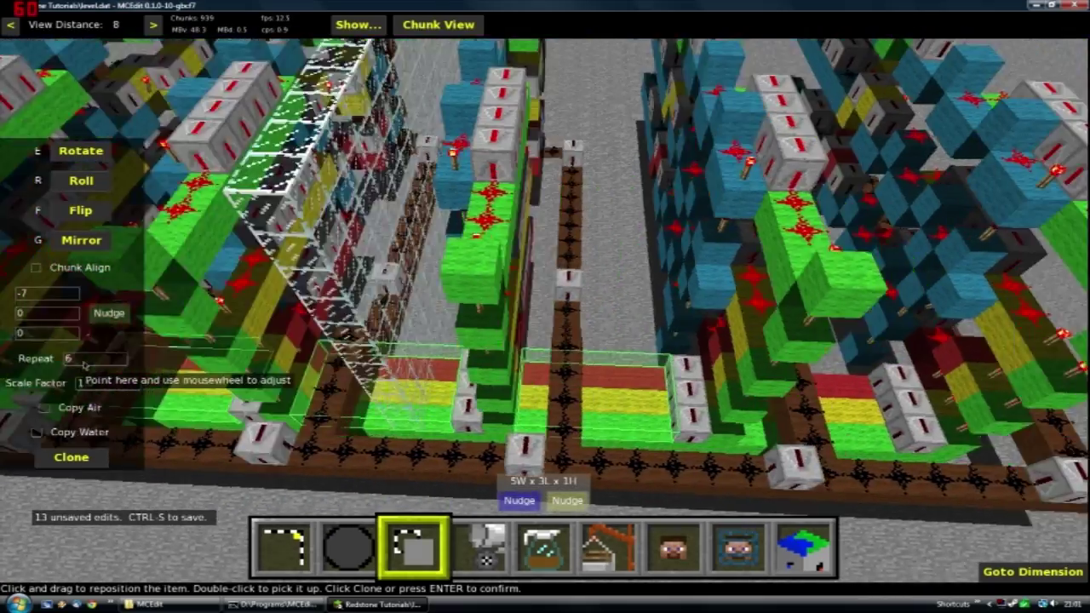
scroll(83, 365, "up", 2)
key("s")
key("s")
key("a")
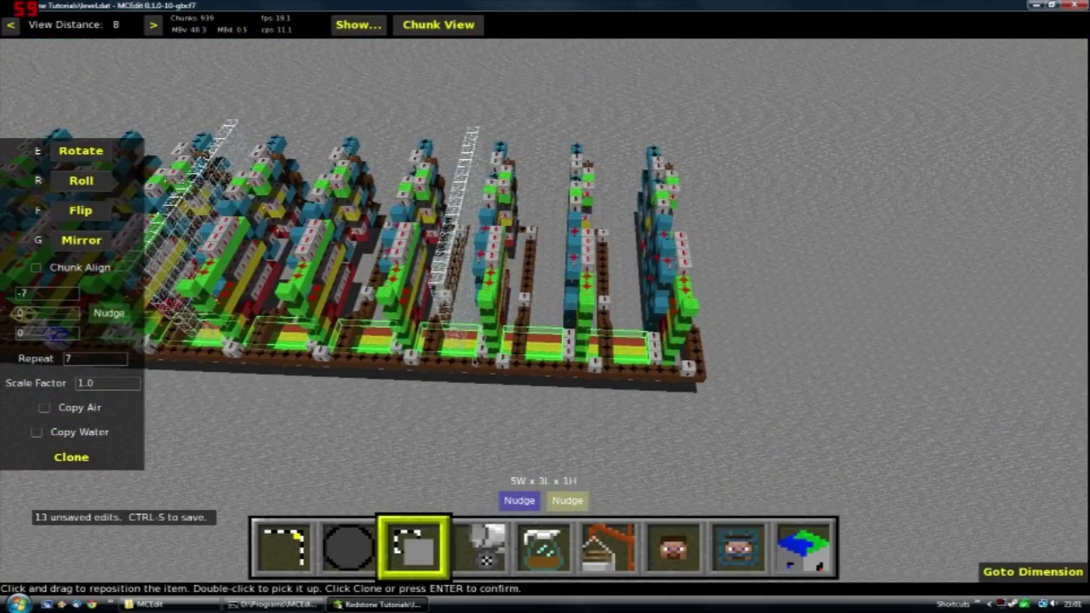
left_click(71, 458)
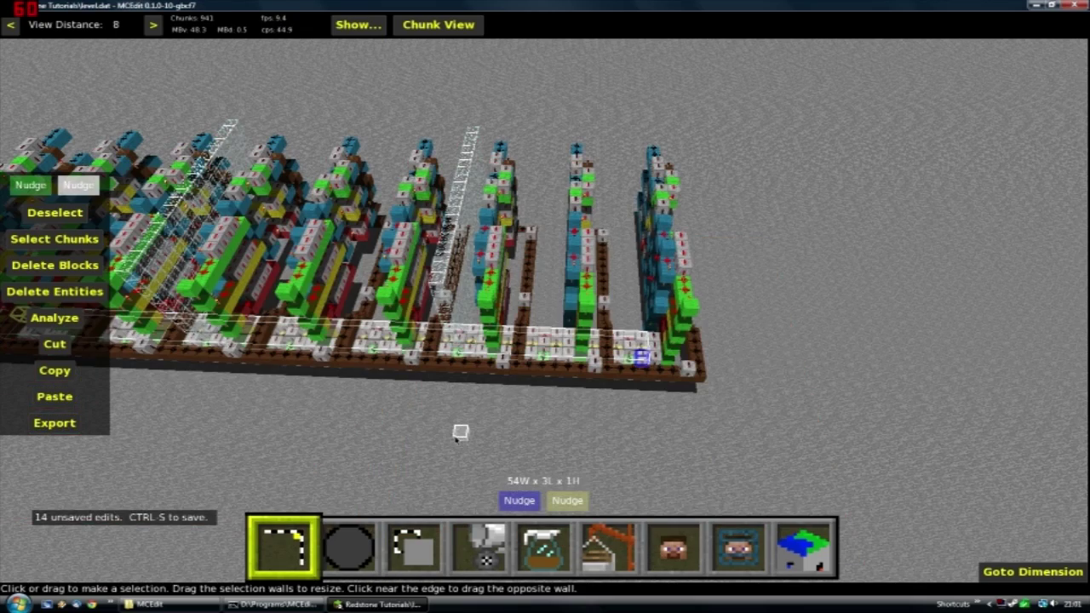
- Examine the row of circuits from the front and from the end where it meets the blue redstone wiring
right_click(449, 420)
key("a")
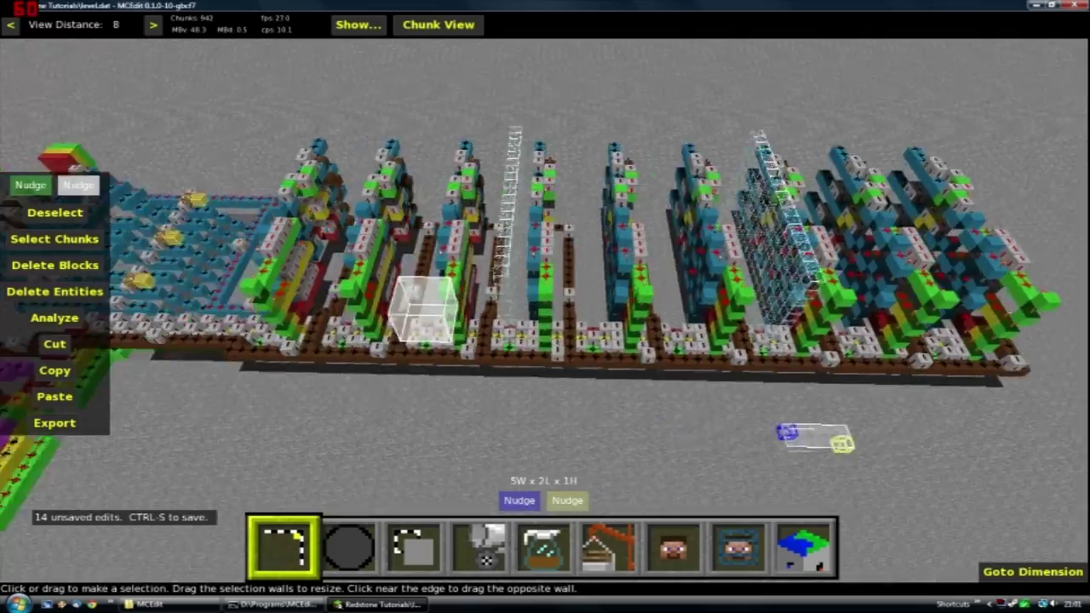
key("w")
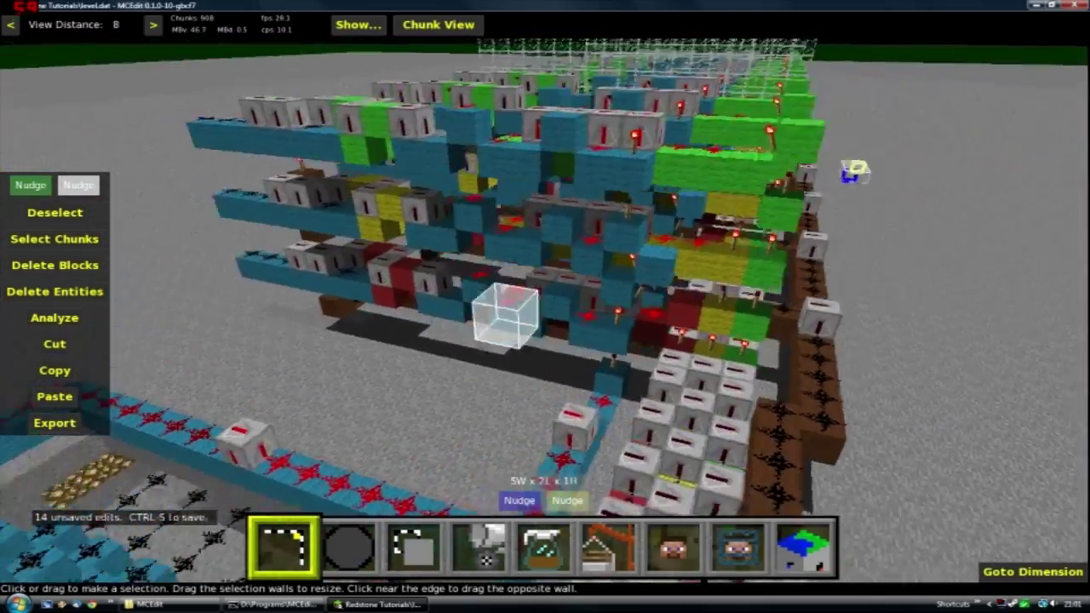
key("a")
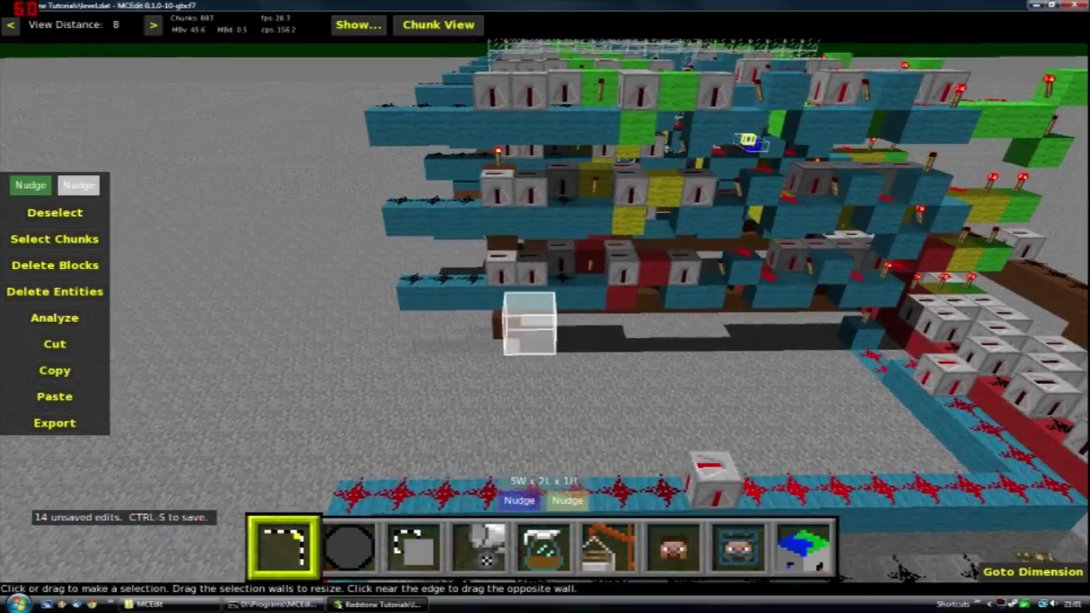
key("d")
key("s")
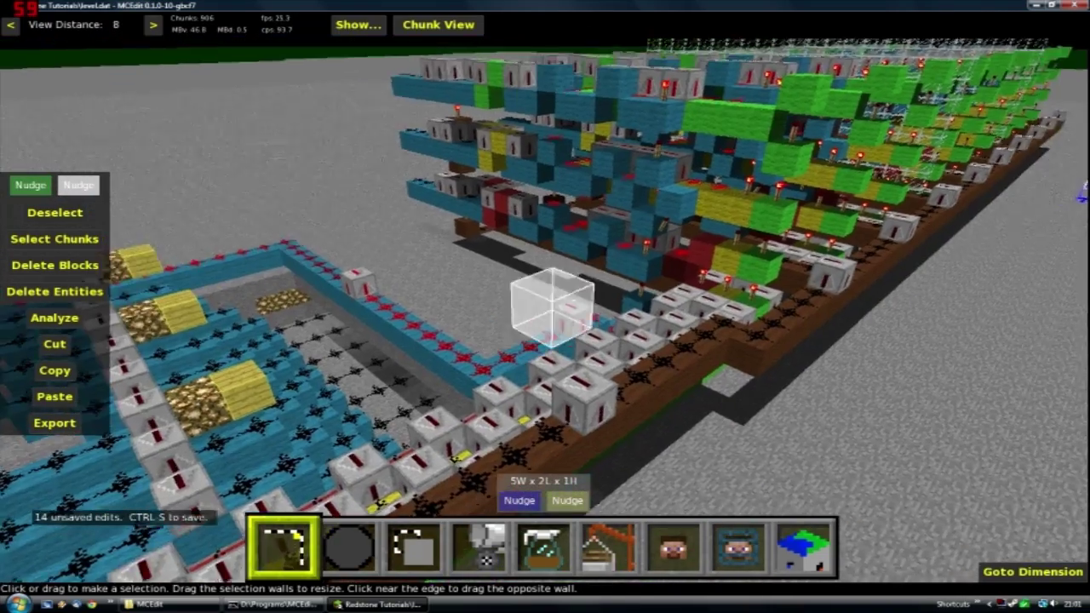
- Examine the strip of repeaters beside the brown wiring, the blue wiring around it and the full row of cloned circuits
key("s")
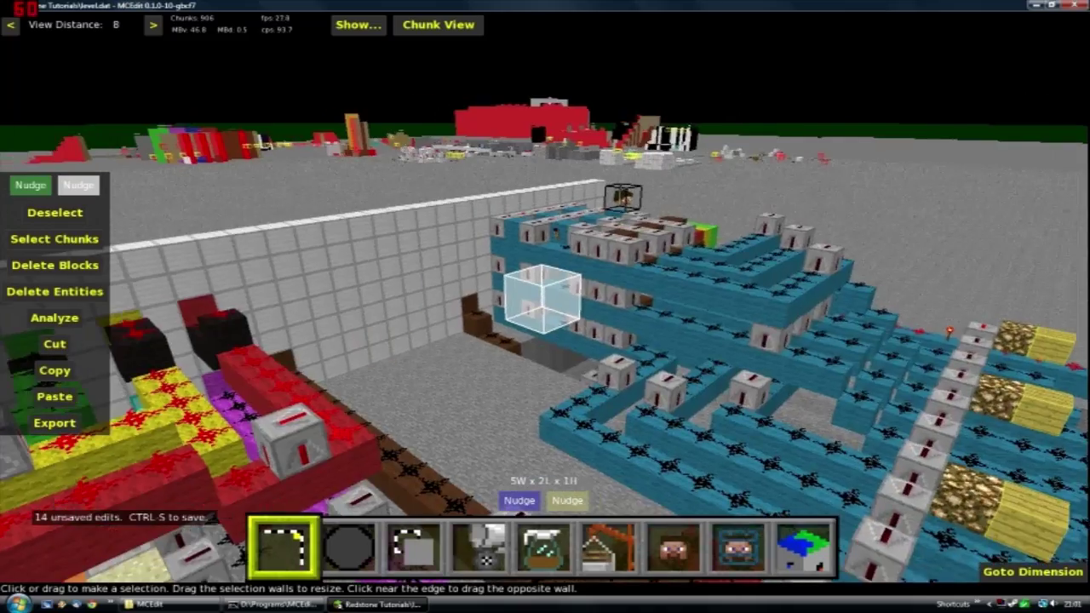
key("w")
key("w")
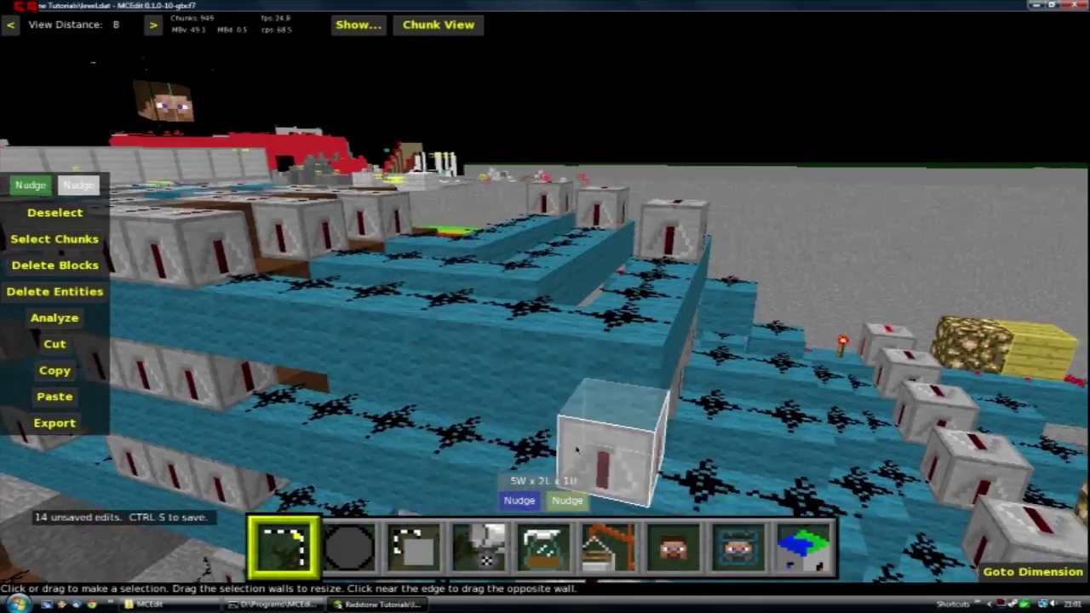
key("s")
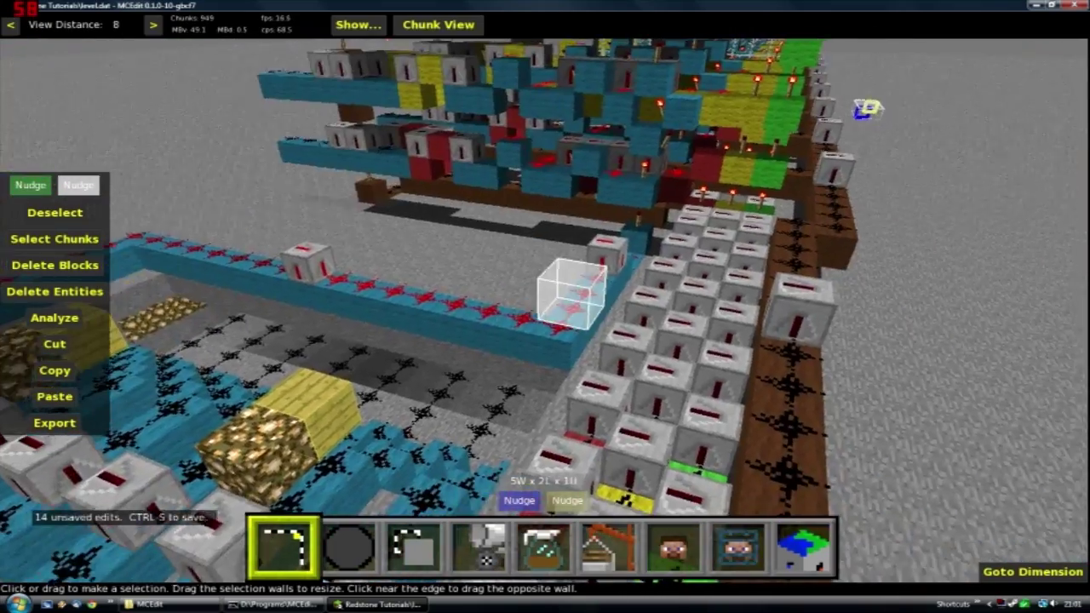
right_click(801, 368)
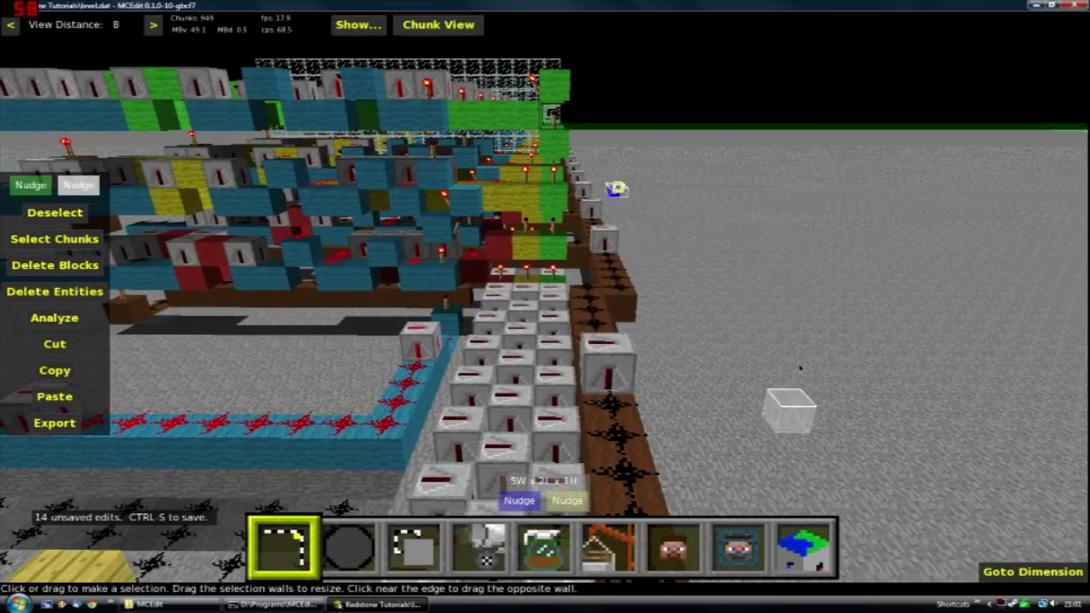
right_click(791, 237)
key("d")
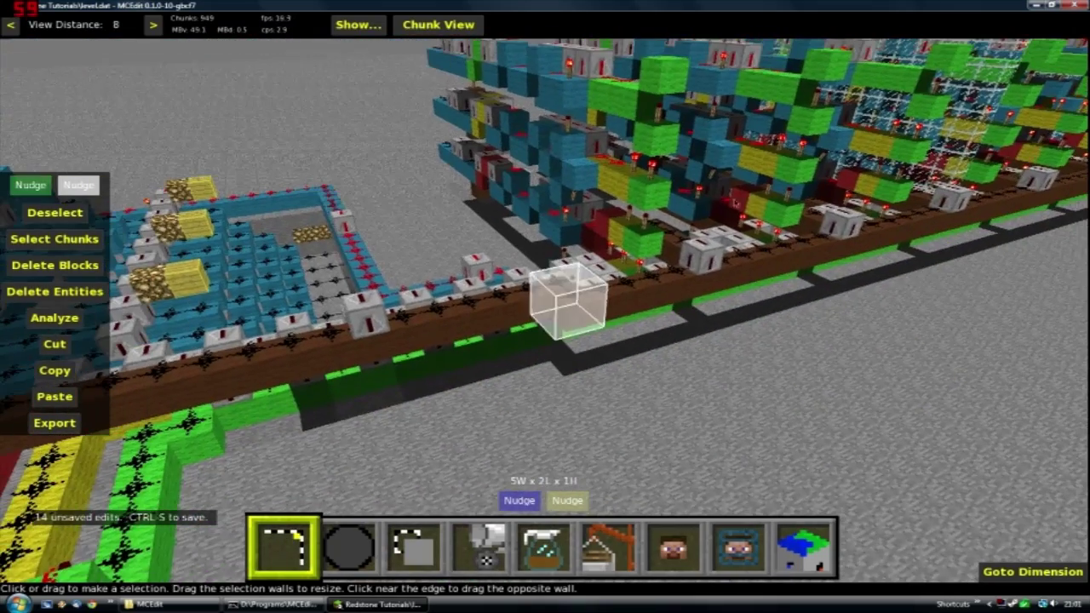
right_click(734, 203)
right_click(821, 166)
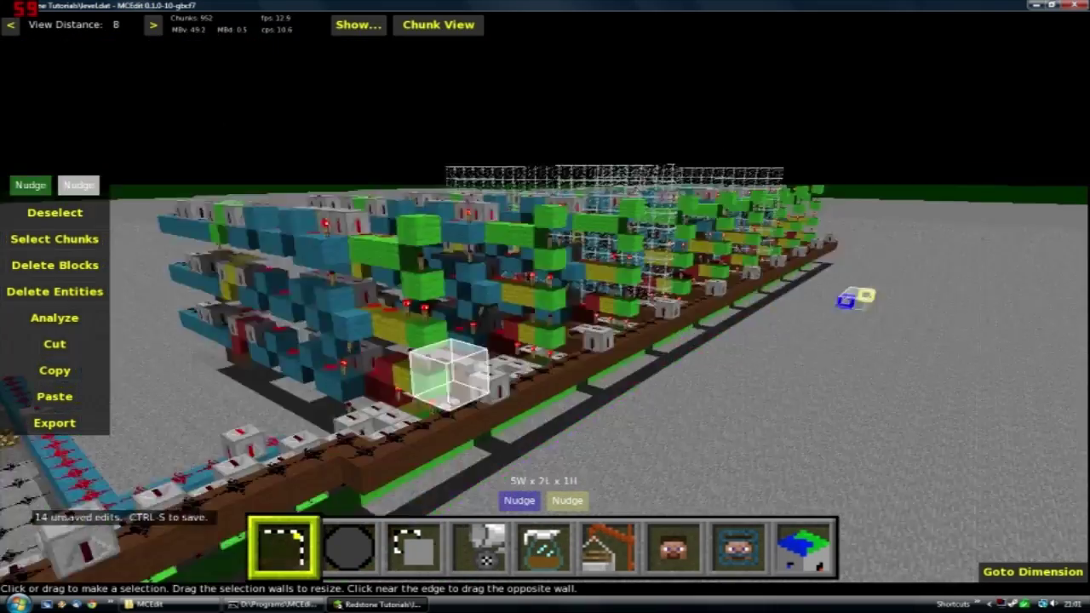
right_click(797, 143)
right_click(565, 303)
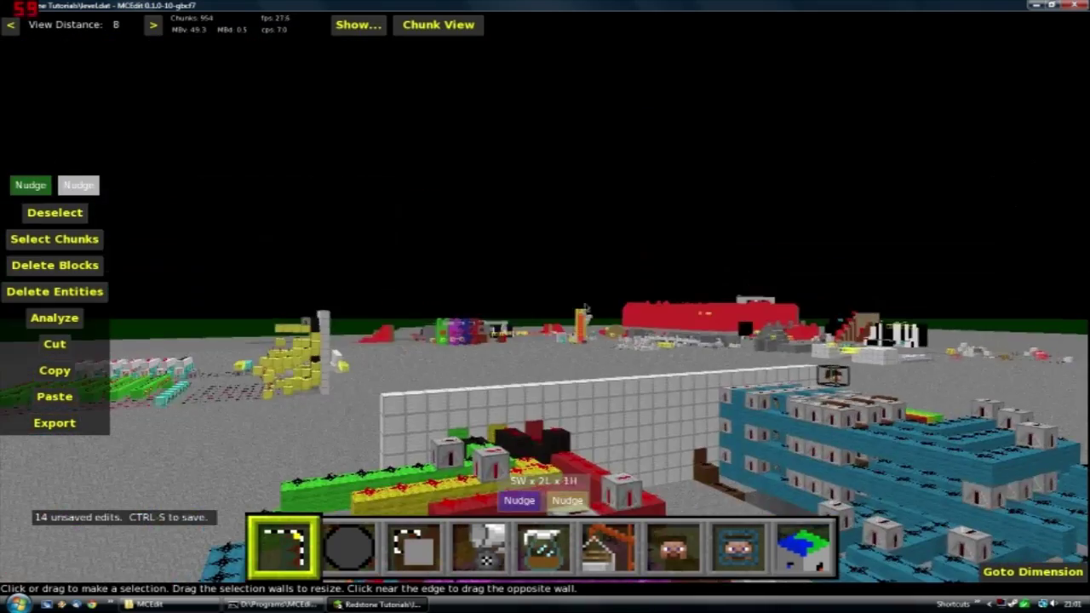
right_click(605, 370)
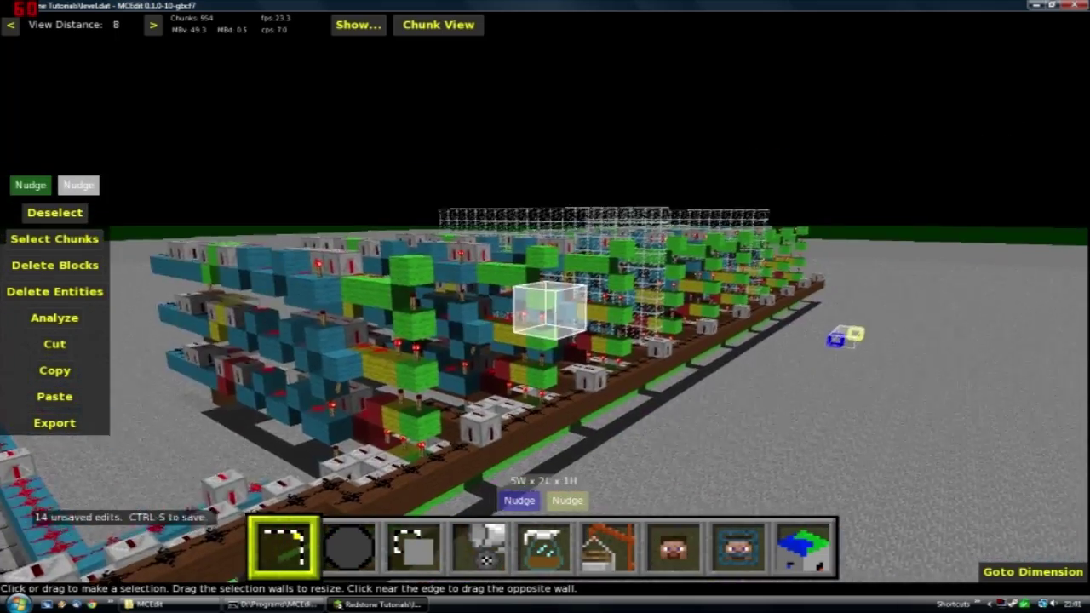
right_click(668, 387)
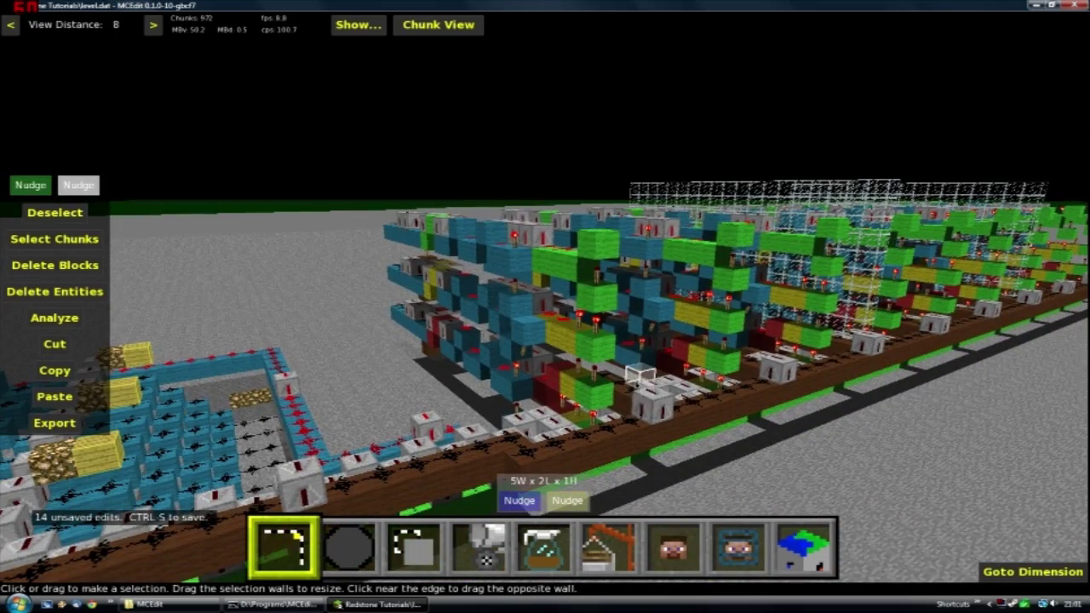
- Save the edited world and quit the editor
key("Escape")
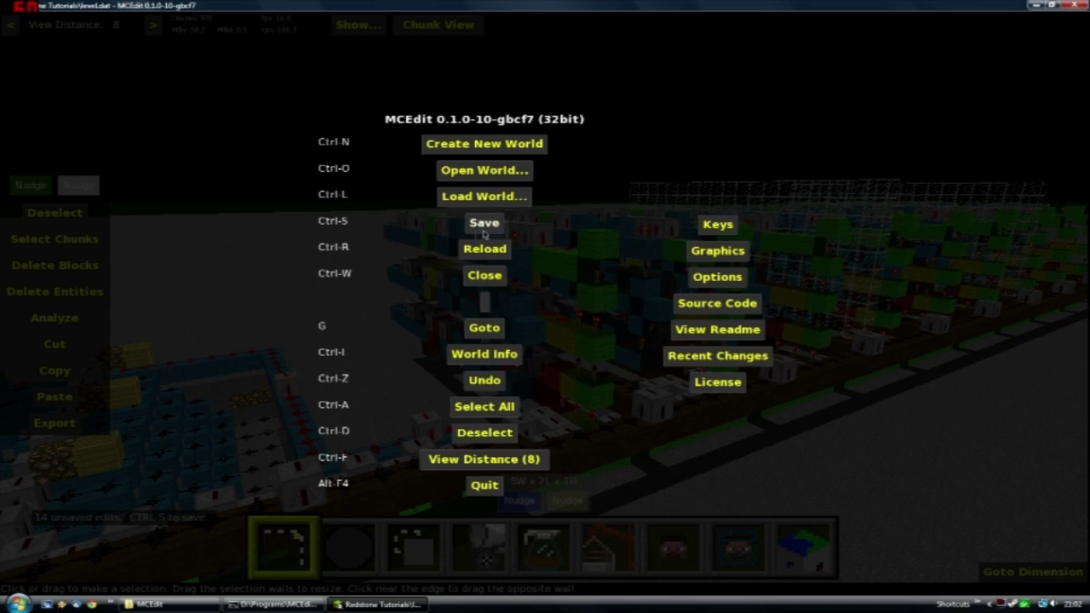
left_click(483, 223)
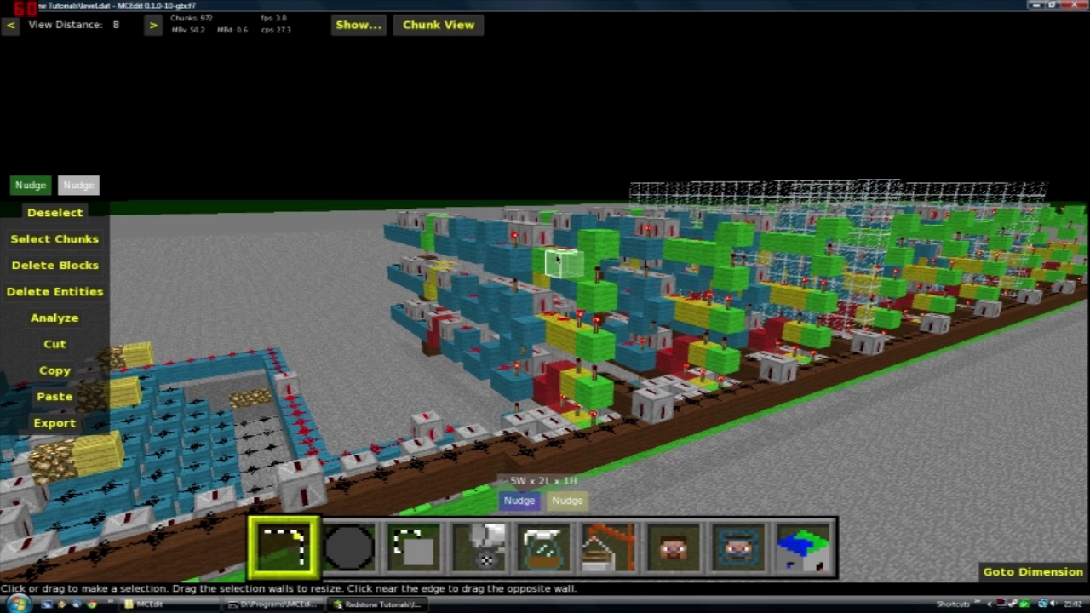
key("Escape")
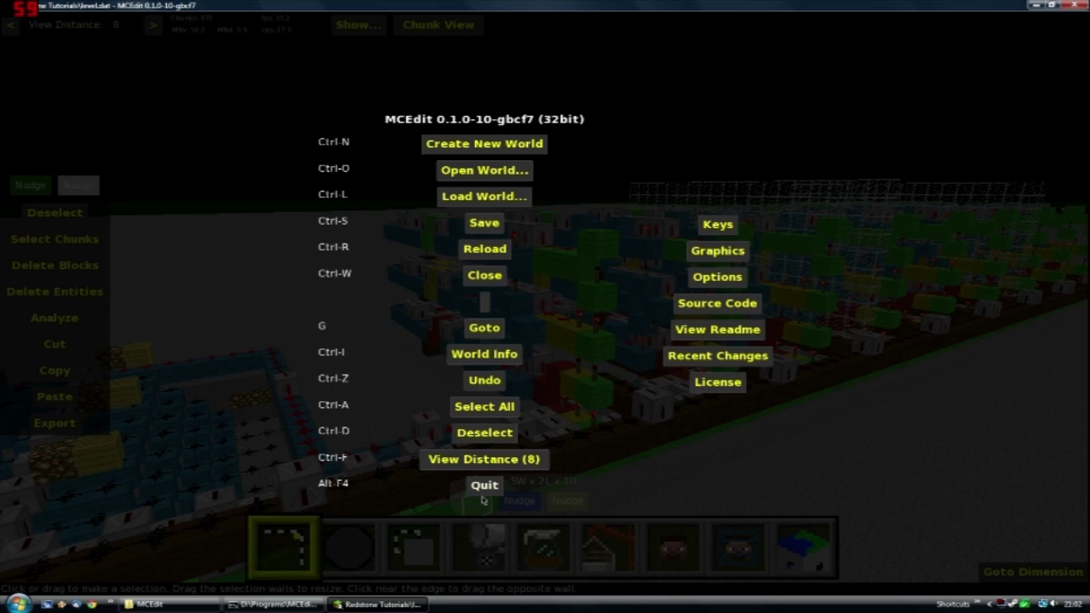
left_click(482, 490)
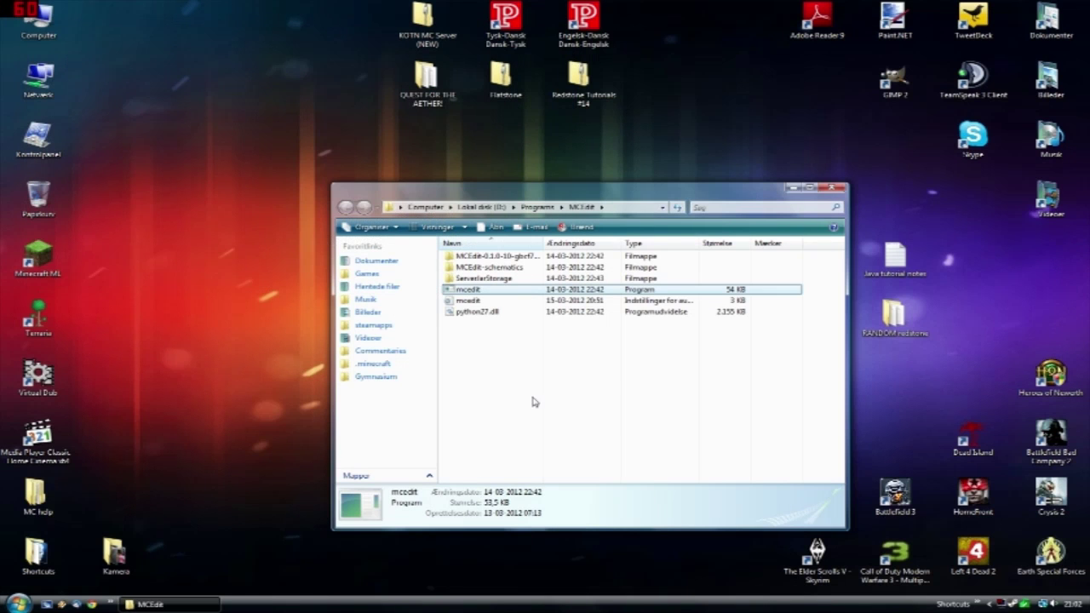
- Start Minecraft through Magic Launcher, minimizing the MCEdit folder window that is in the way
left_click(40, 267)
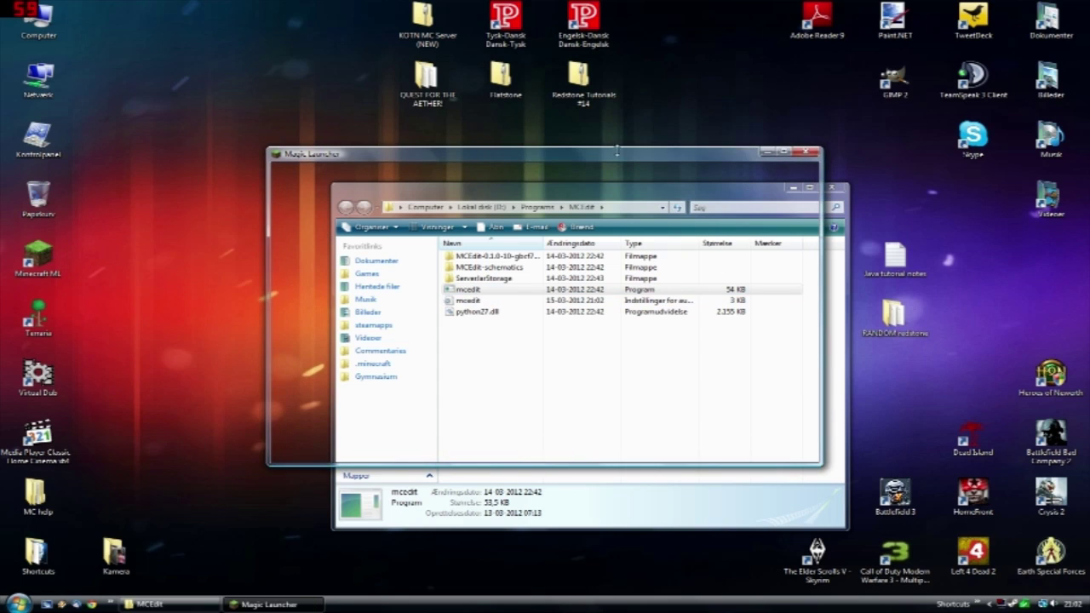
left_click_drag(563, 159, 578, 138)
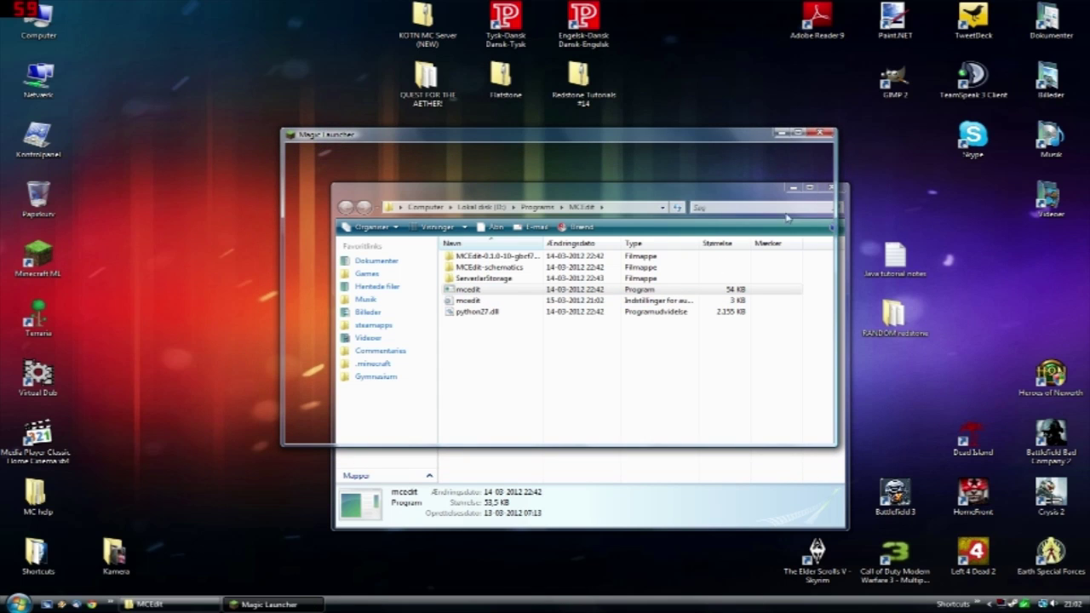
left_click(724, 477)
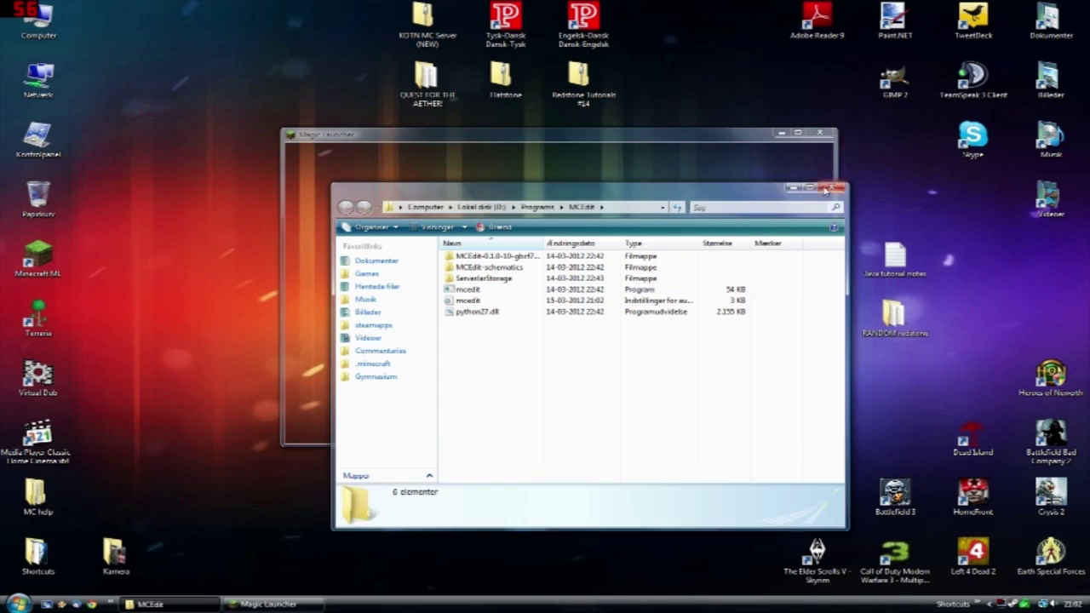
left_click(792, 187)
left_click(781, 421)
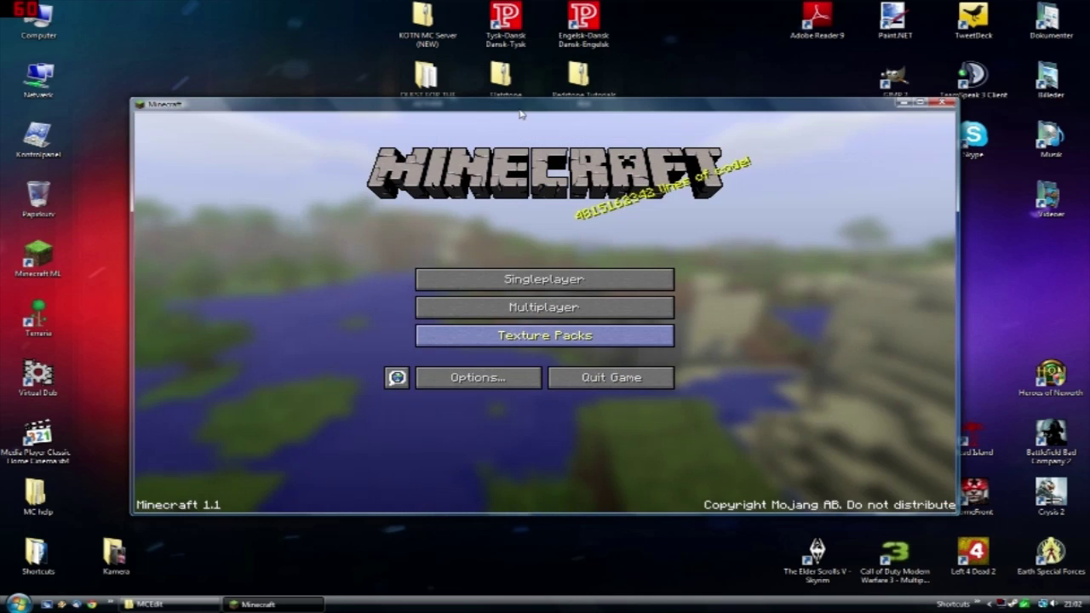
- Maximize the Minecraft window and load the singleplayer world Redstone Tutorials
double_click(519, 107)
left_click(521, 226)
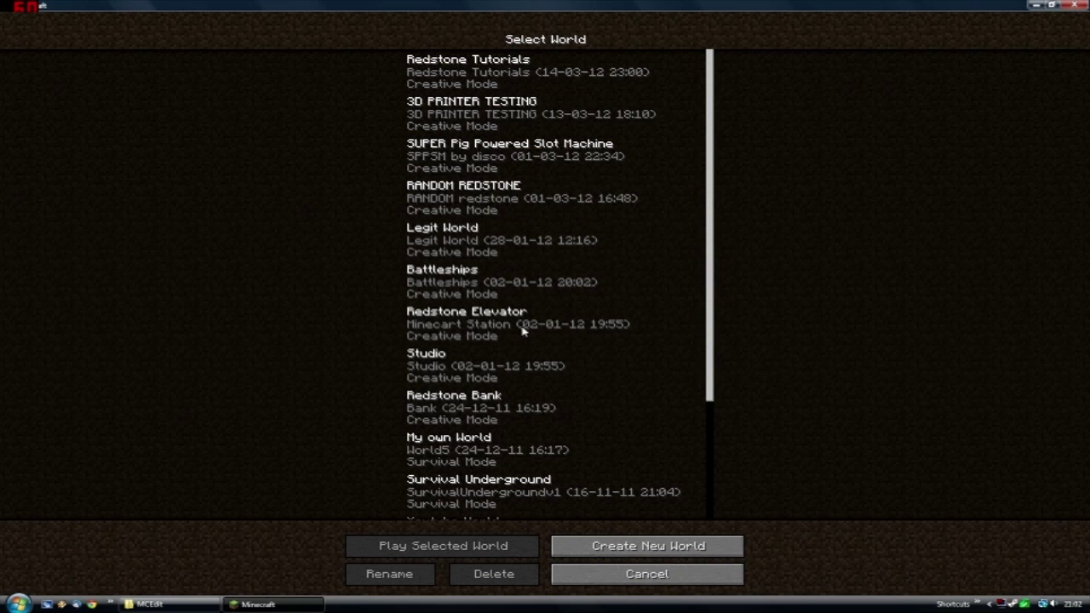
double_click(469, 80)
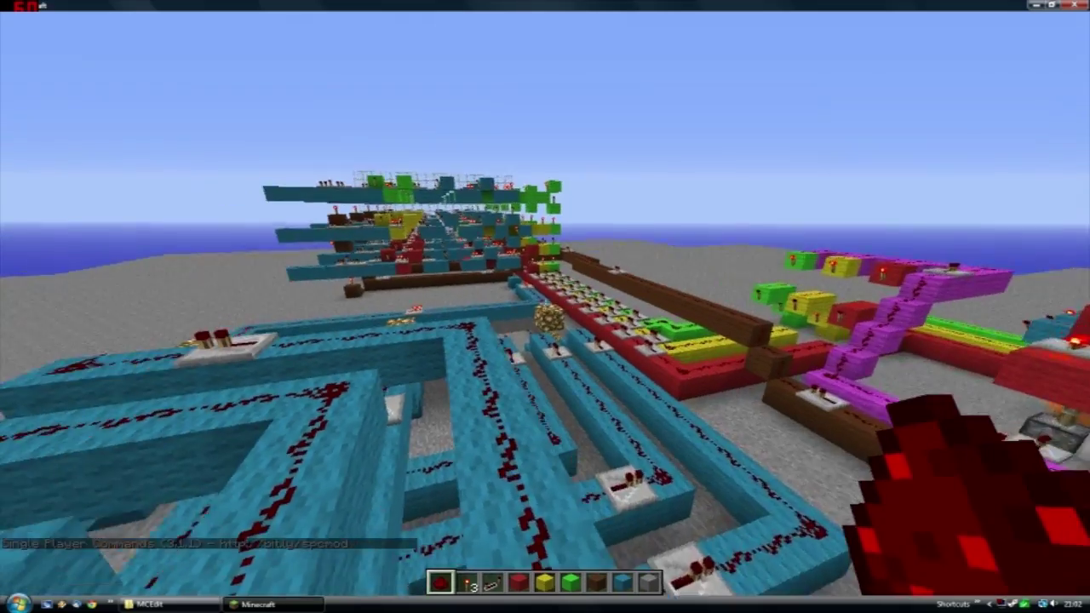
- Fly along the cloned circuits in the game and inspect the repeater strips, glass walls and brown wiring between them
key("space")
key("w")
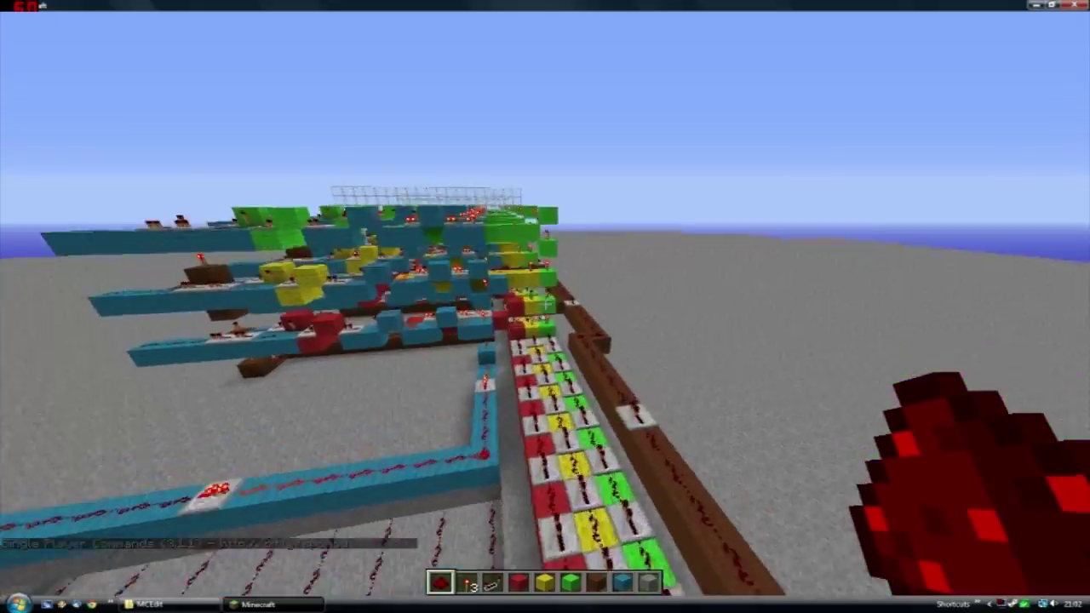
key("w")
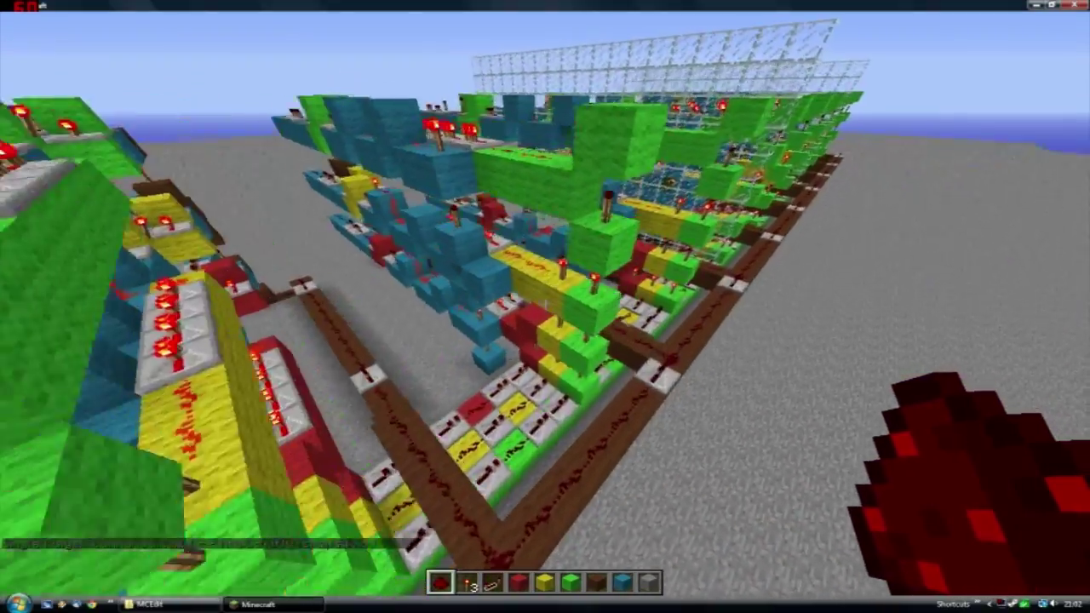
key("s")
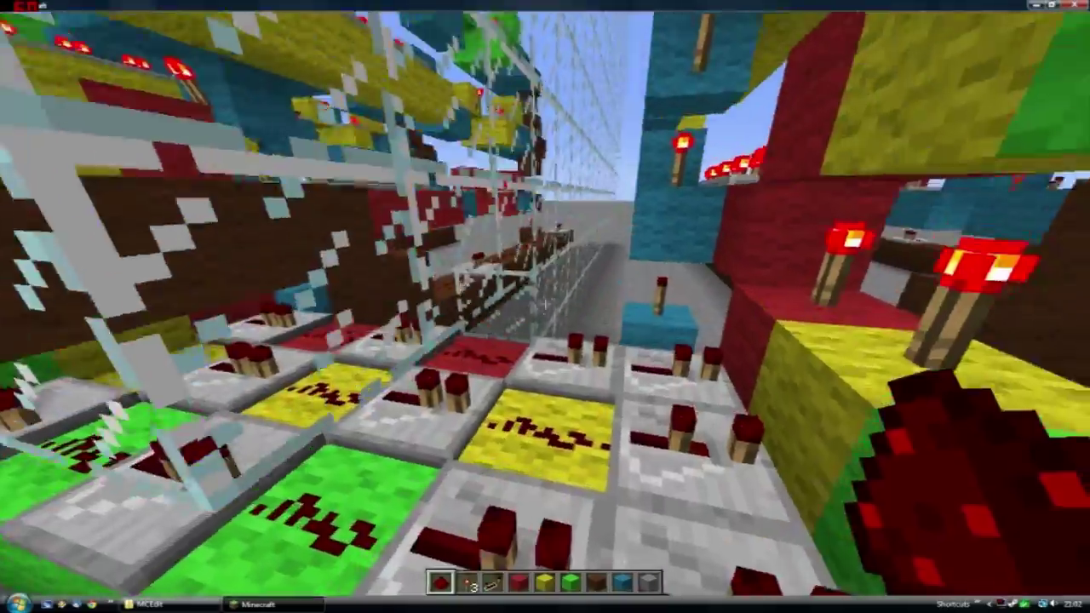
key("w")
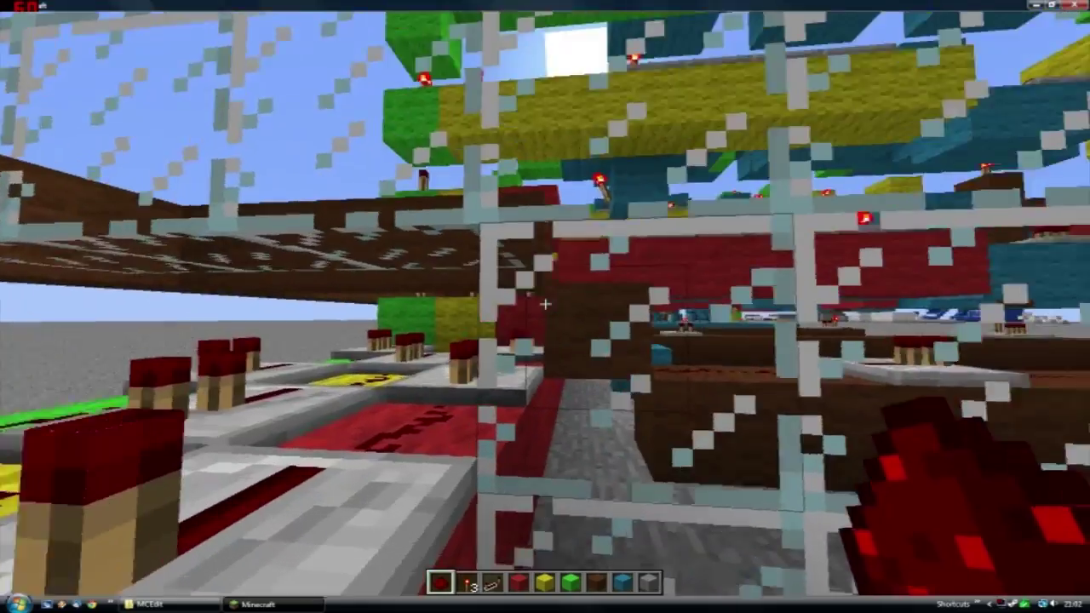
key("a")
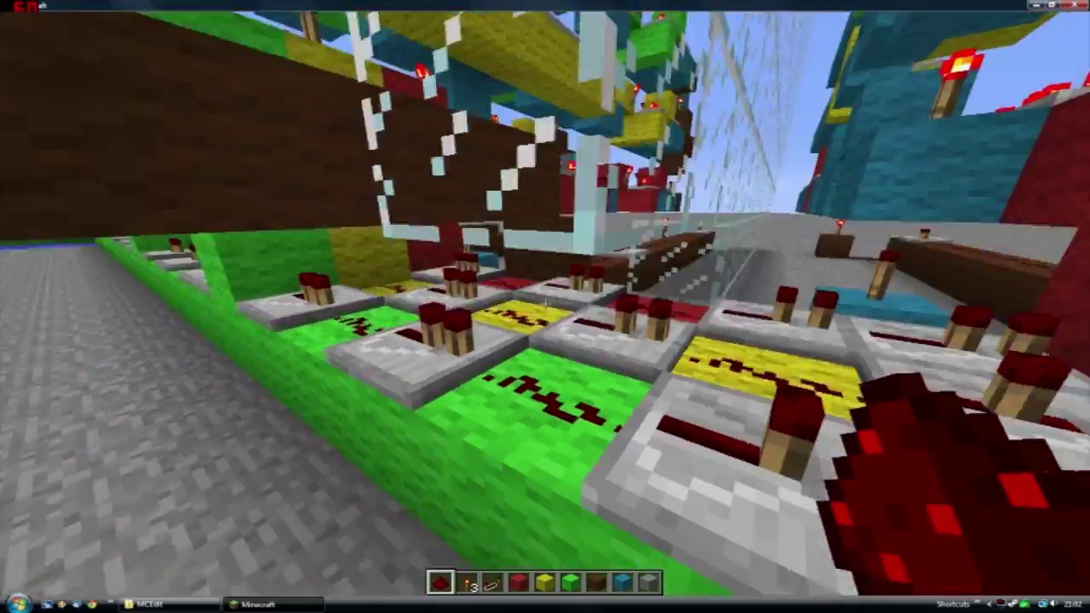
key("d")
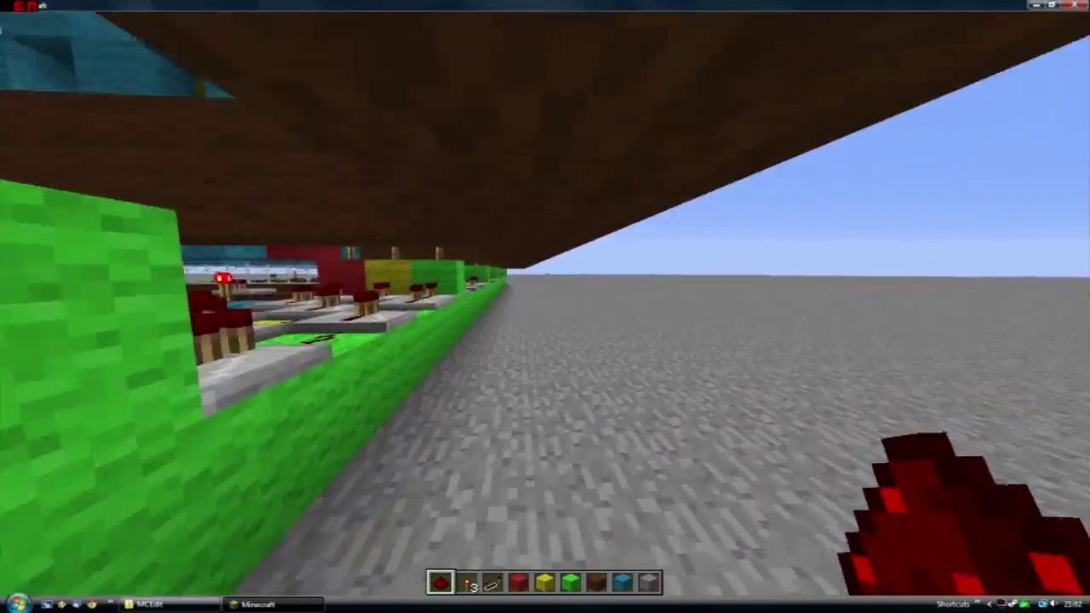
key("space")
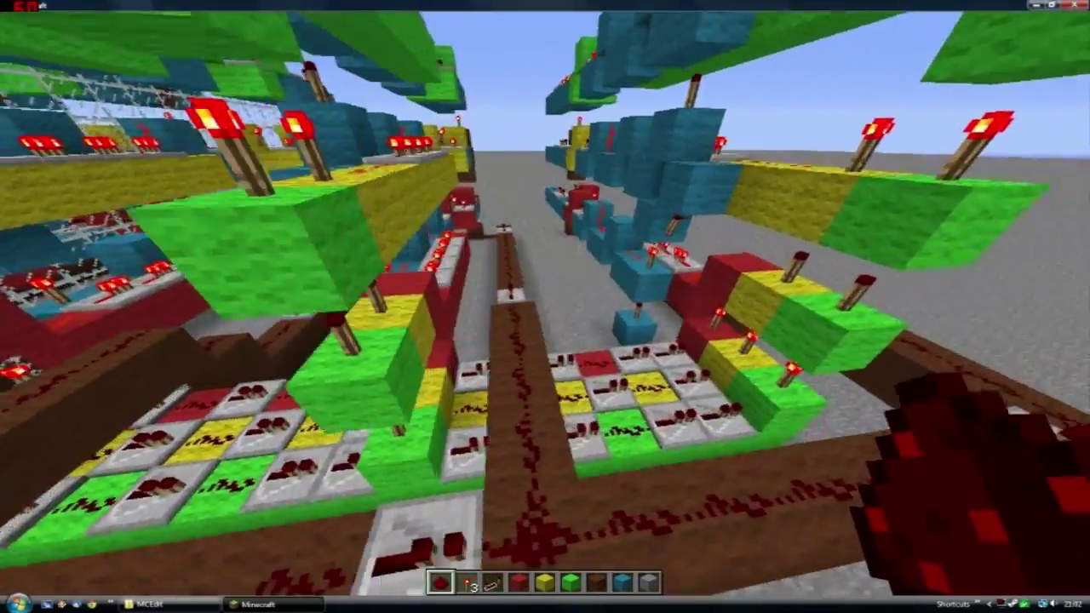
key("w")
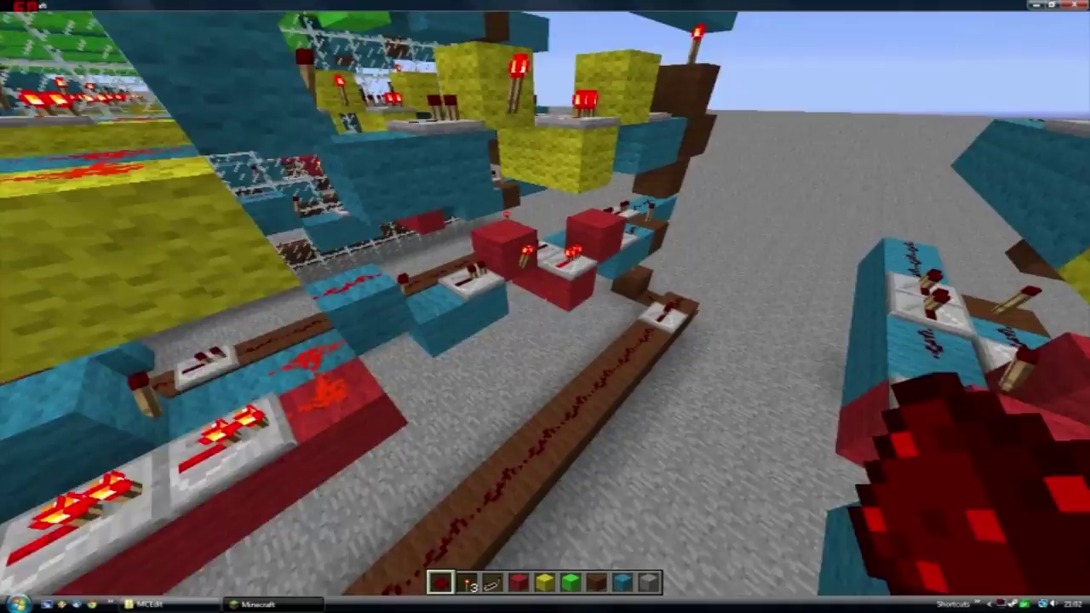